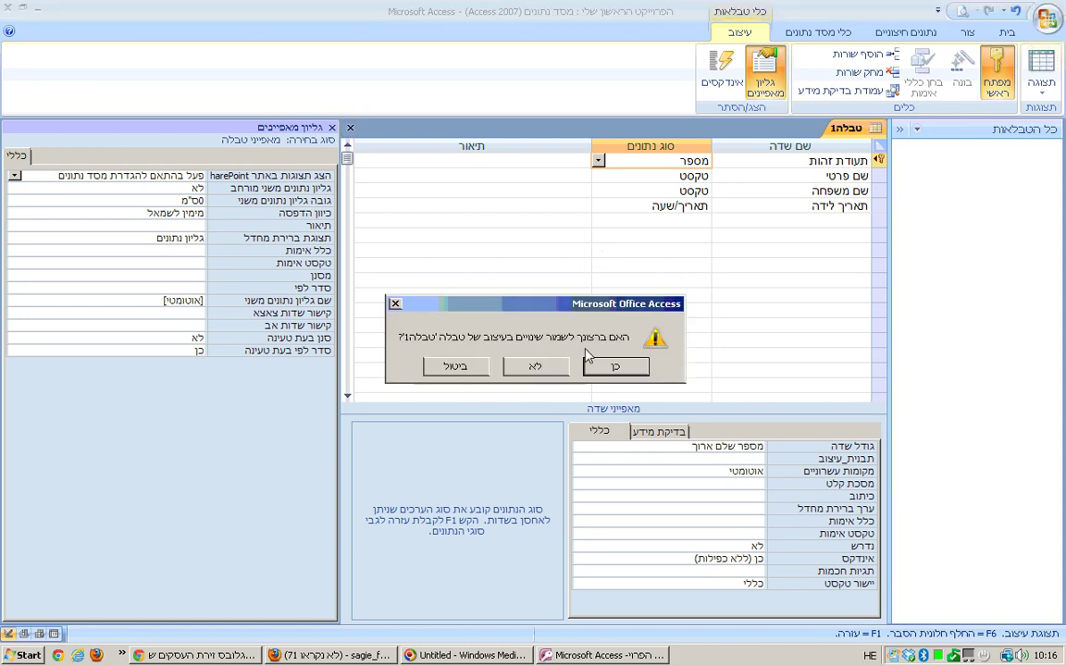
- Save the new table's design under the name תלמידים
left_click(623, 366)
type("תלמידים")
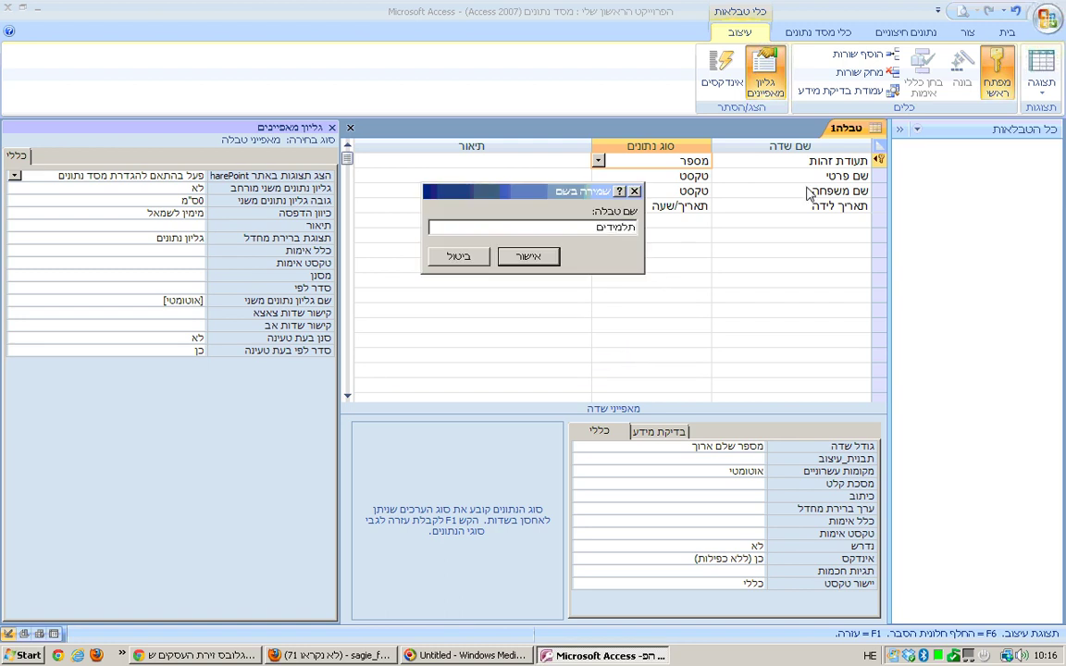
key("Return")
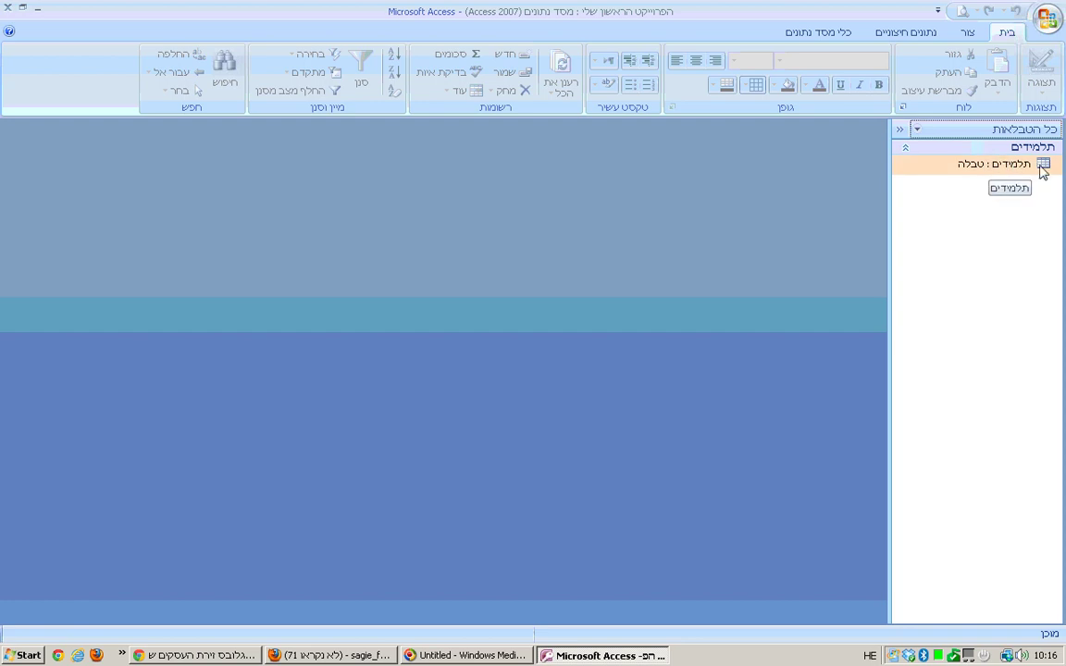
- Open the תלמידים table and enter the first student's ID number, first name, last name and date of birth
double_click(1006, 164)
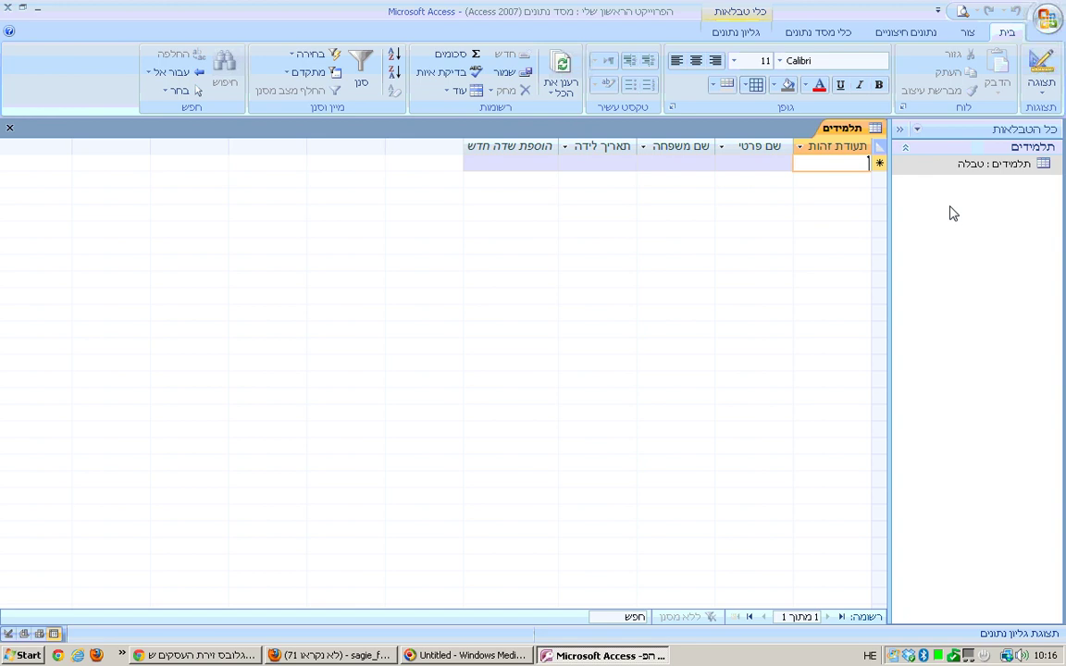
type("123")
key("Tab")
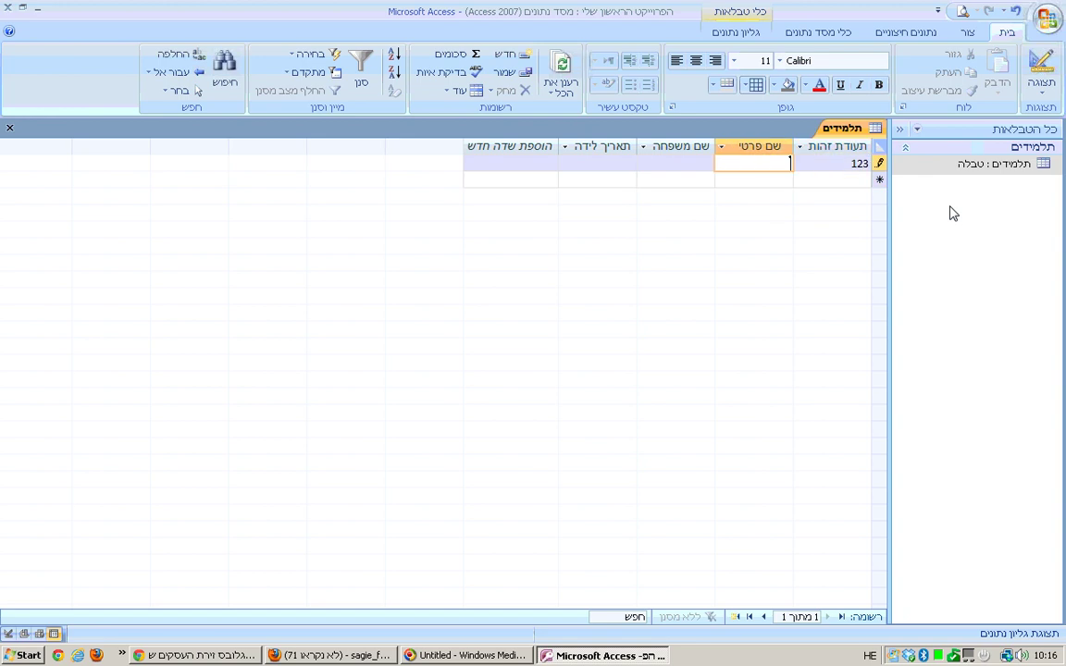
type("משה")
key("Tab")
type("כהן")
key("Tab")
type("3")
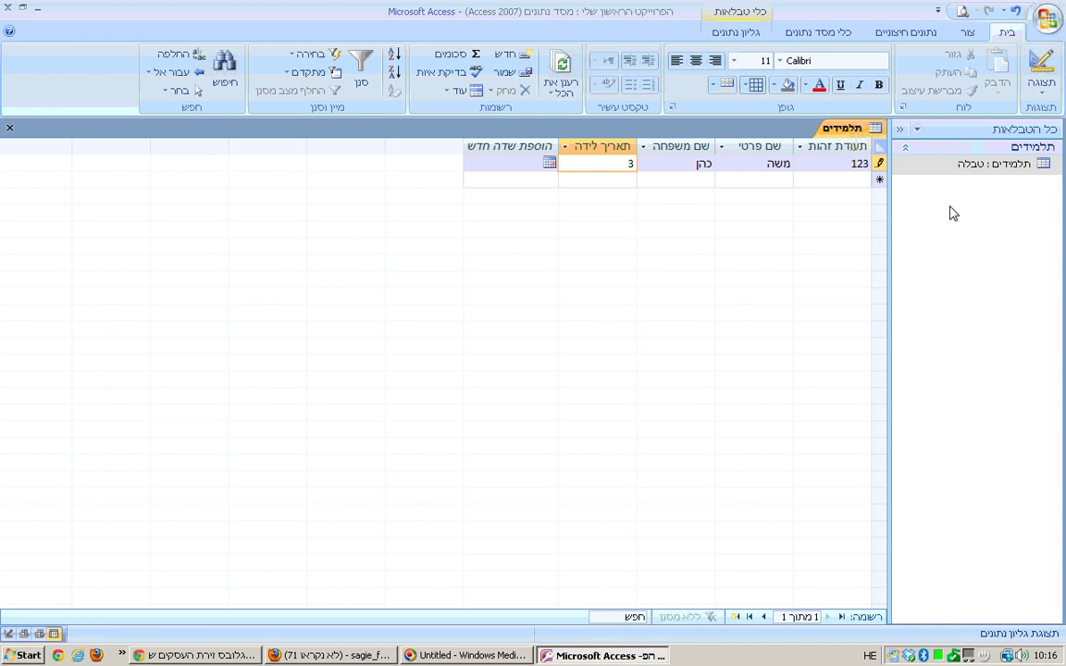
type("/03/1977")
key("Tab")
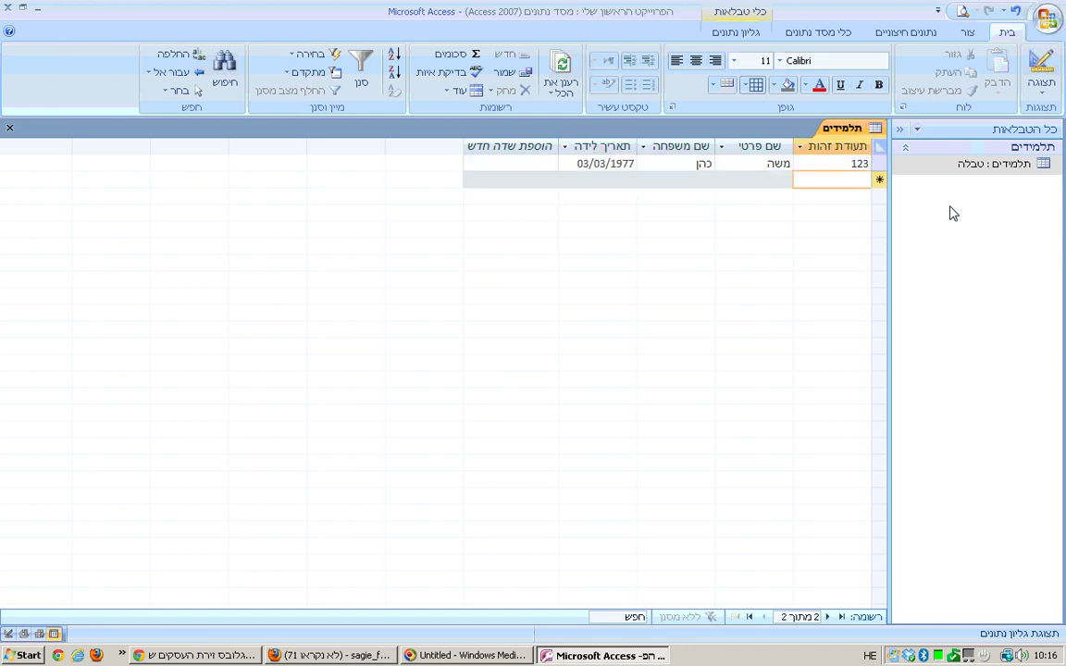
- Enter the second student's ID number, first name, last name and date of birth, and close the תלמידים table
type("124")
key("Tab")
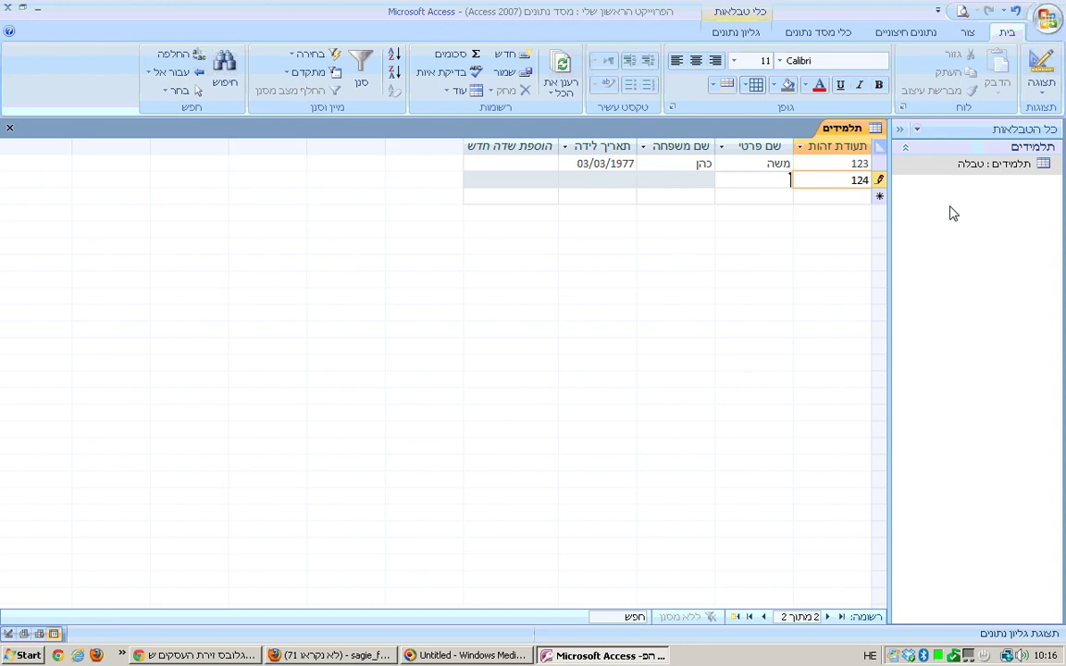
type("יוסי")
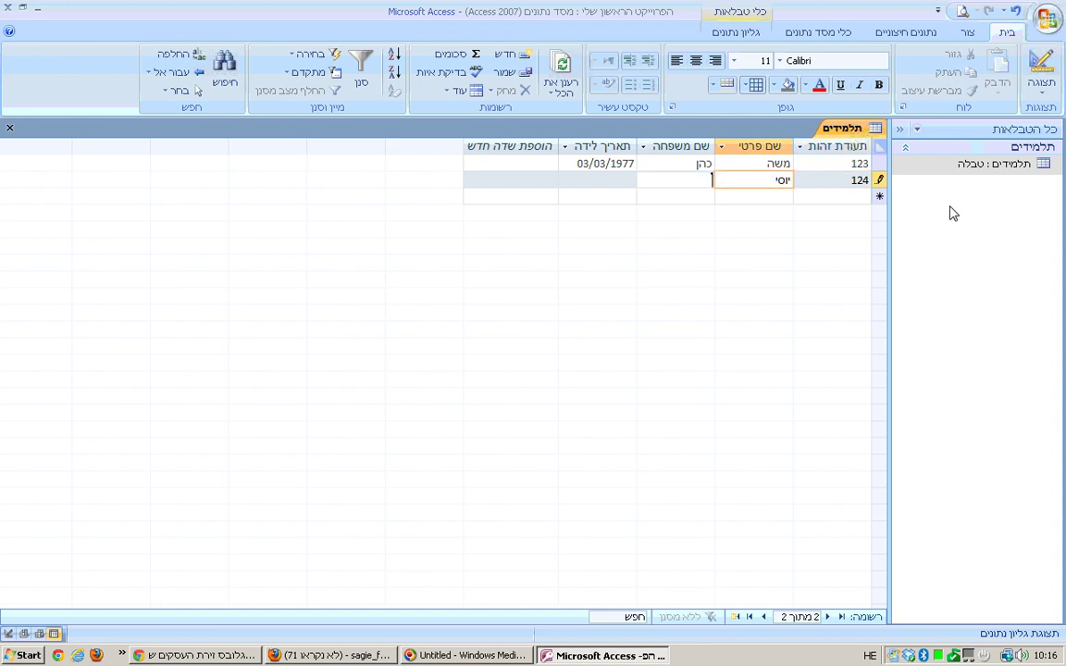
key("Tab")
type("לוי")
key("Tab")
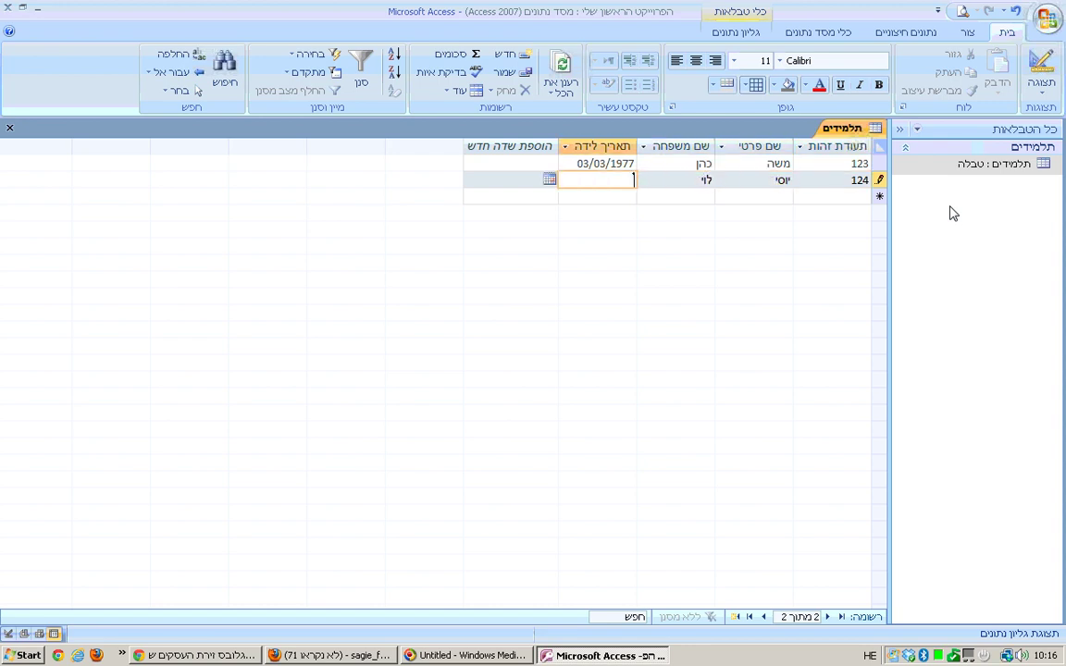
type("4/4/88")
key("Tab")
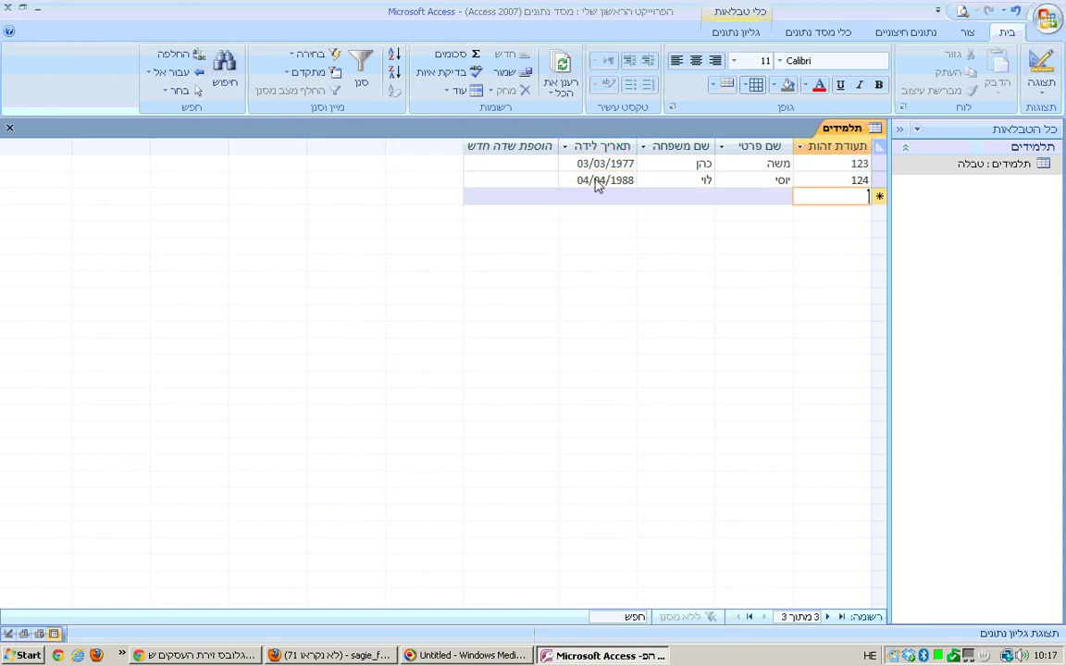
left_click(9, 127)
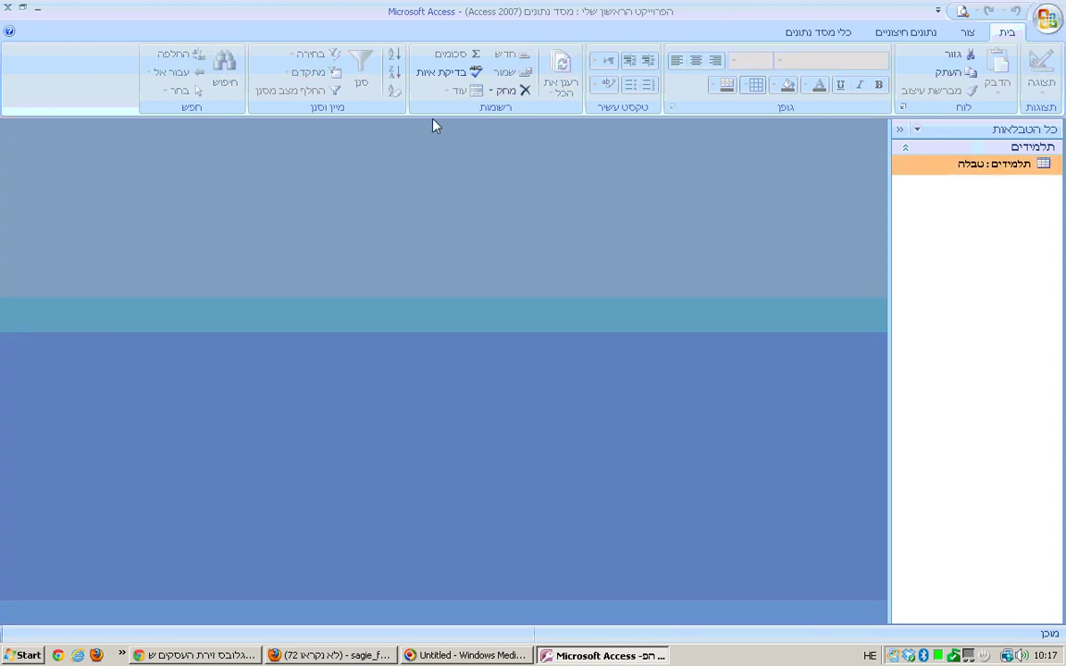
- Create a new table in design view with the fields קוד, שם and רמת קושי
left_click(970, 33)
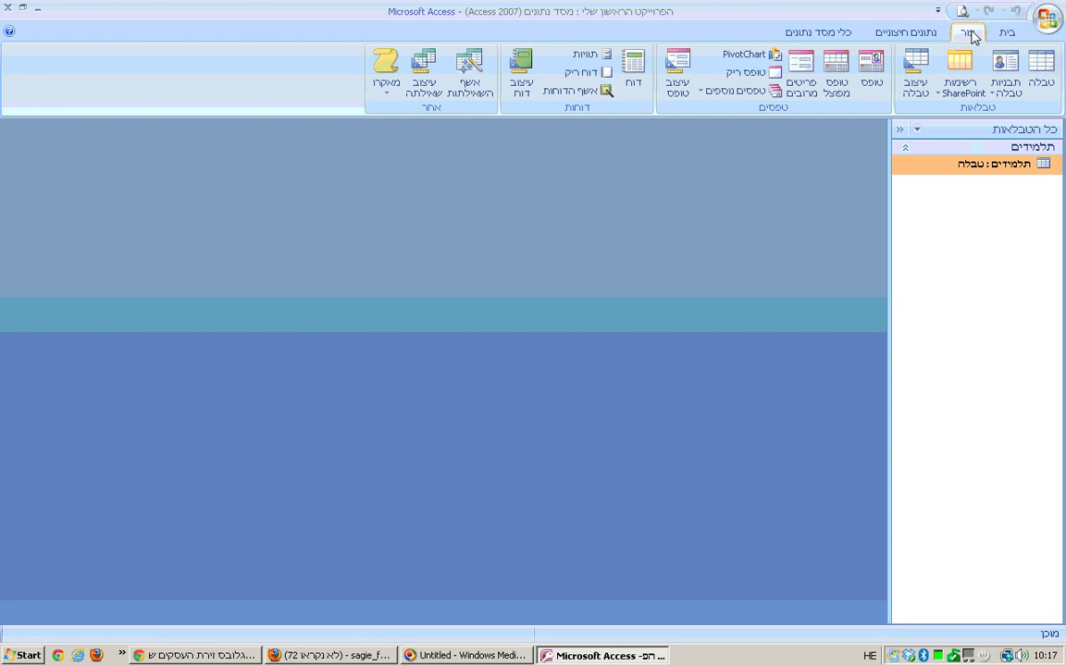
left_click(915, 74)
type("קוד")
key("Down")
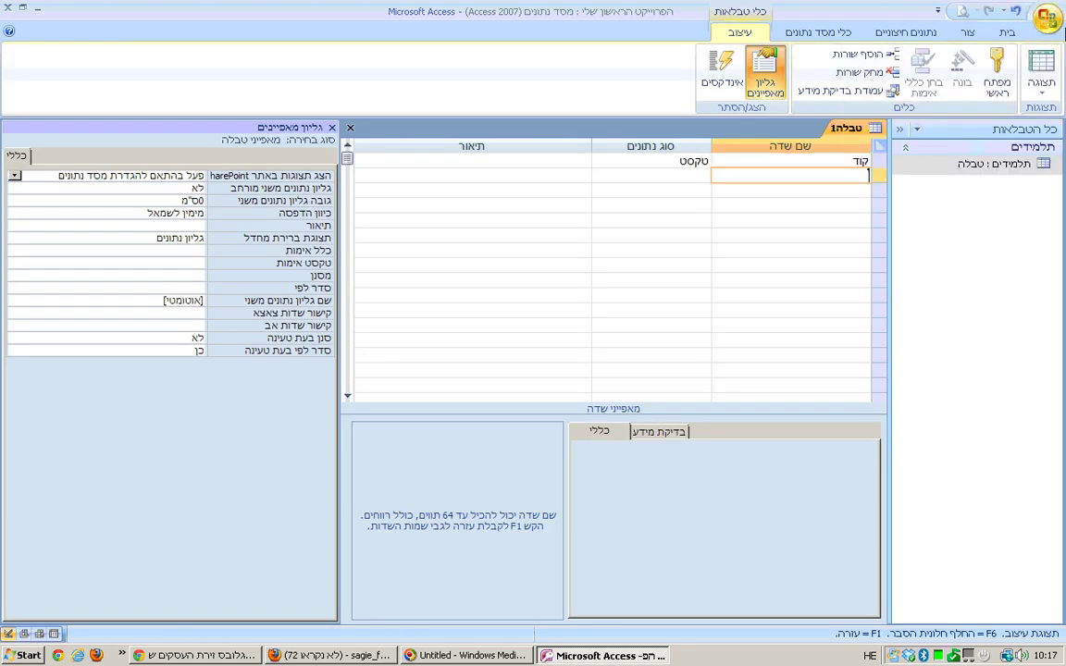
type("שם")
key("Down")
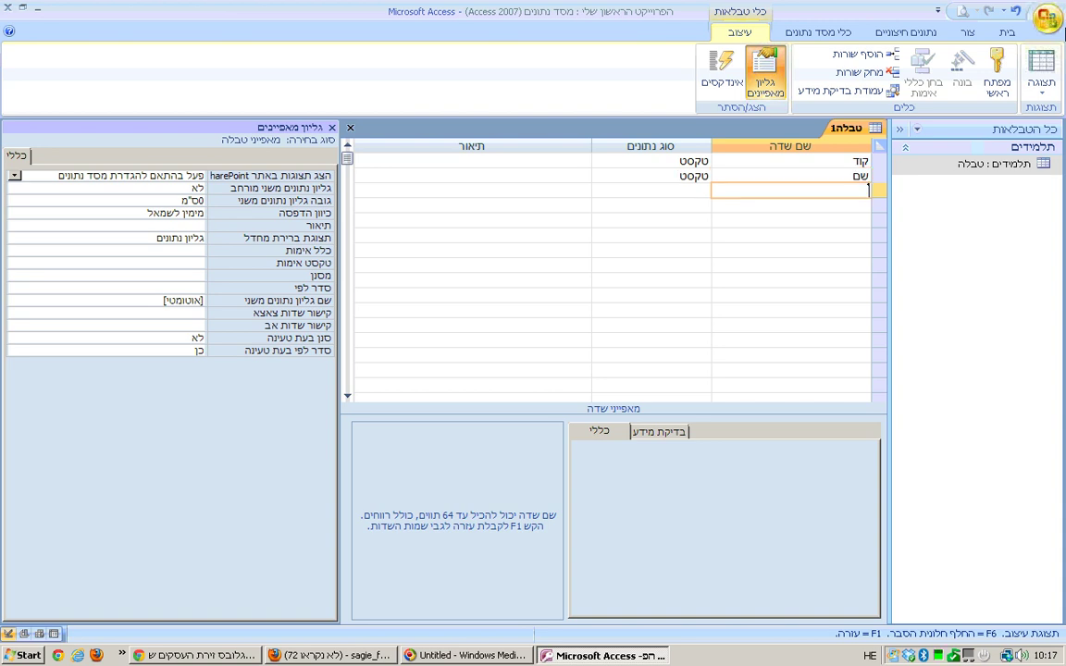
type("רמת קושי")
key("Tab")
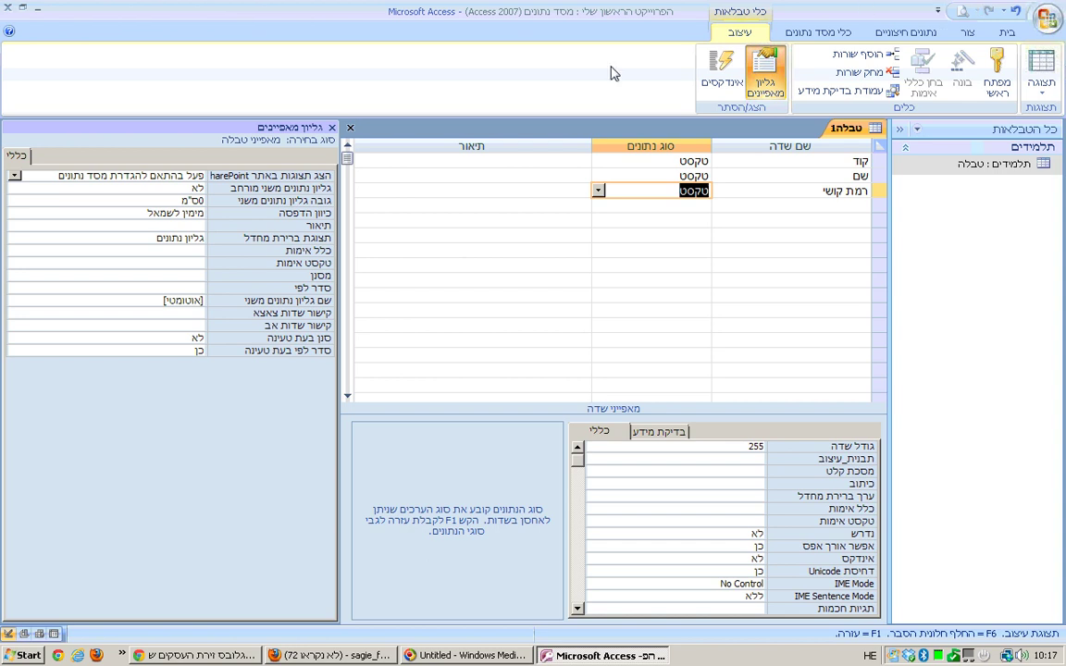
- Start the Lookup Wizard for the רמת קושי field and choose to supply the list values manually
left_click(598, 189)
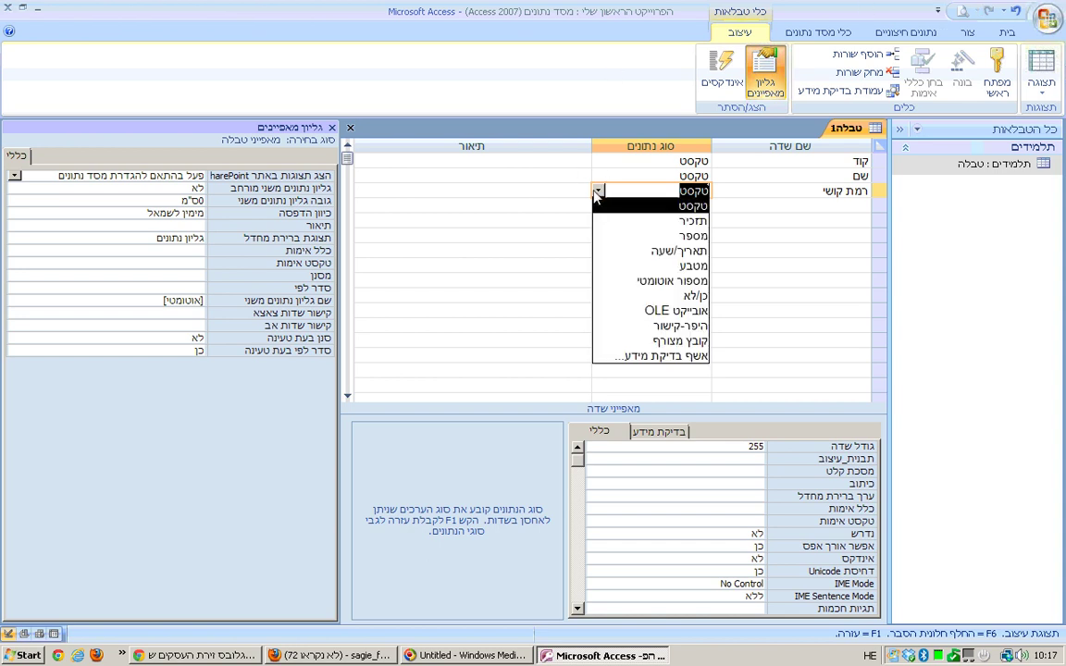
left_click(616, 355)
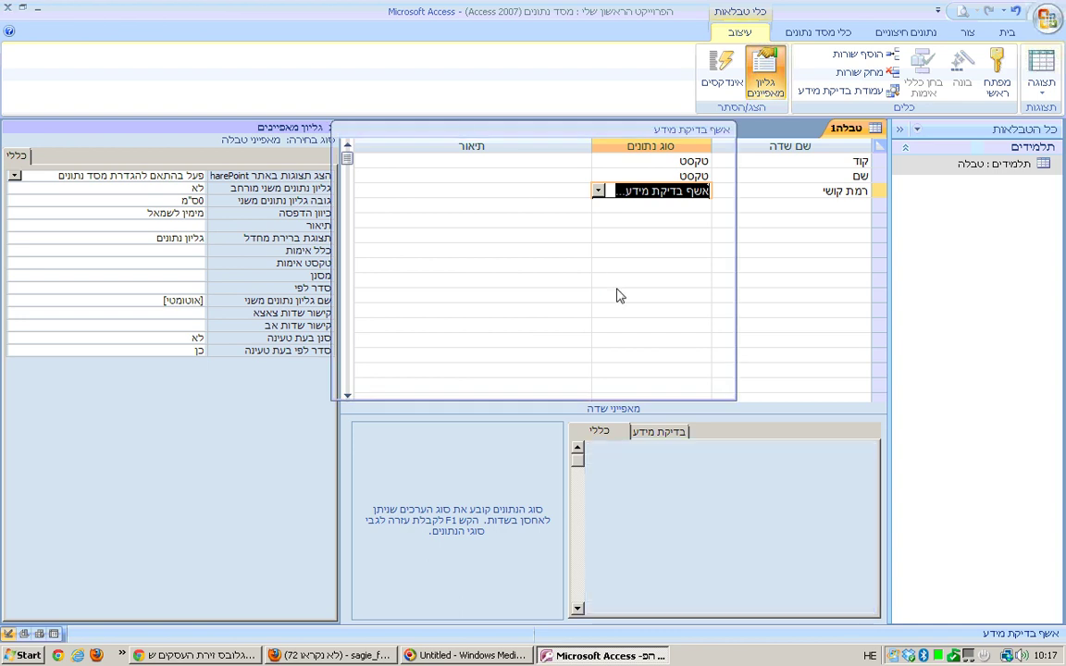
left_click(585, 228)
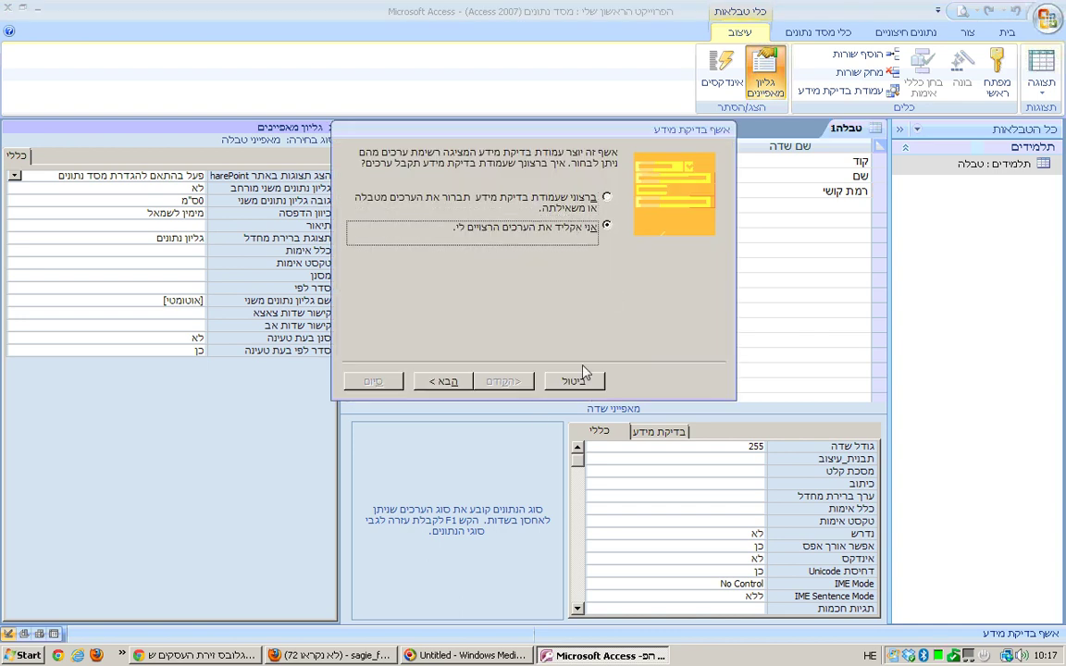
left_click(442, 381)
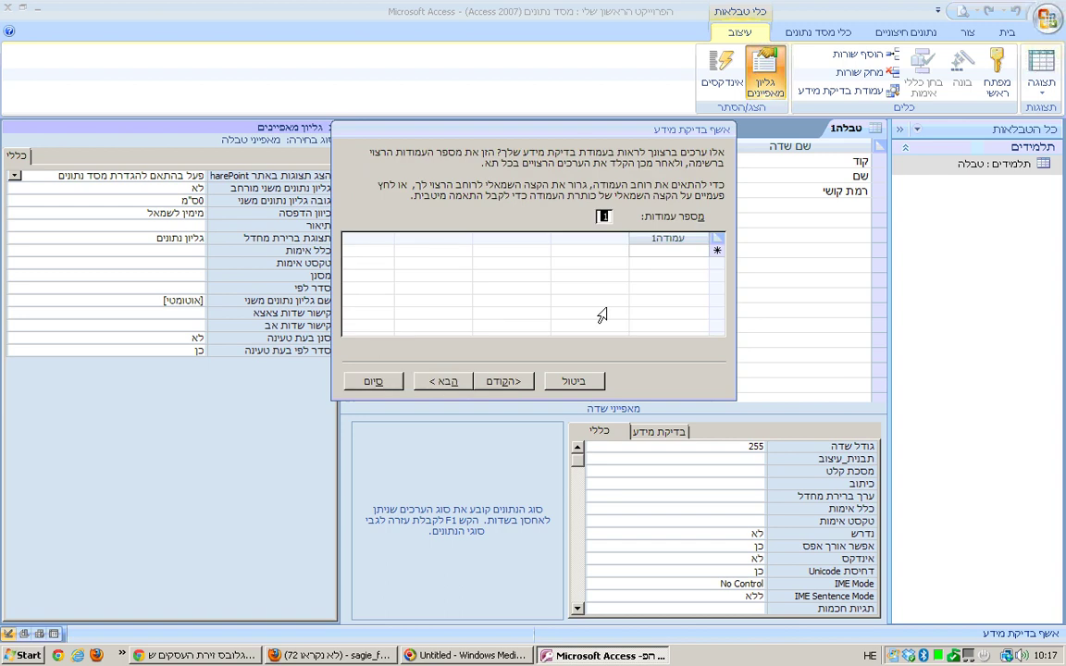
- Enter the lookup values בסיסי, בינוני and מתקדם in a single column and finish the wizard
left_click(683, 248)
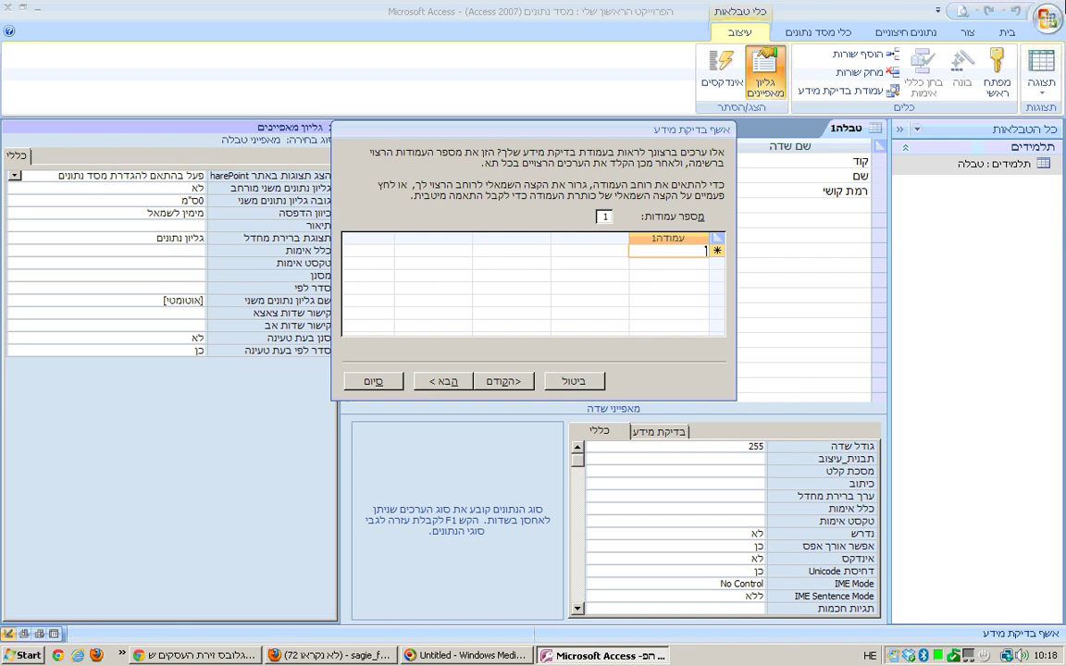
type("סביבי")
key("BackSpace")
key("BackSpace")
key("BackSpace")
type("יסי")
key("Return")
type("בינוני")
key("Return")
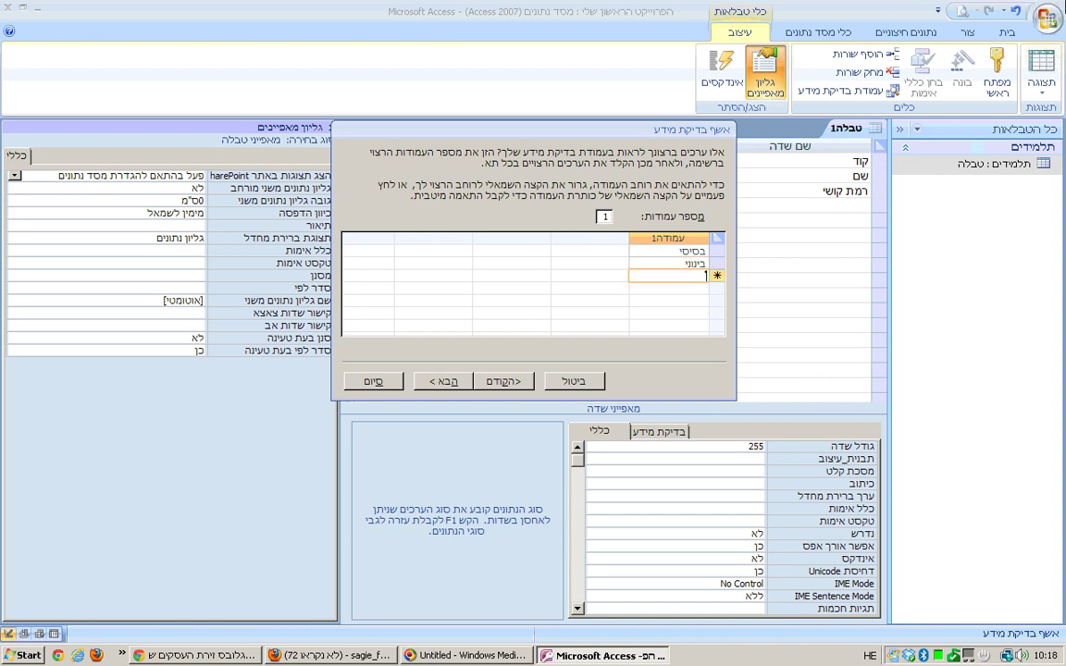
type("מחקדם")
key("Return")
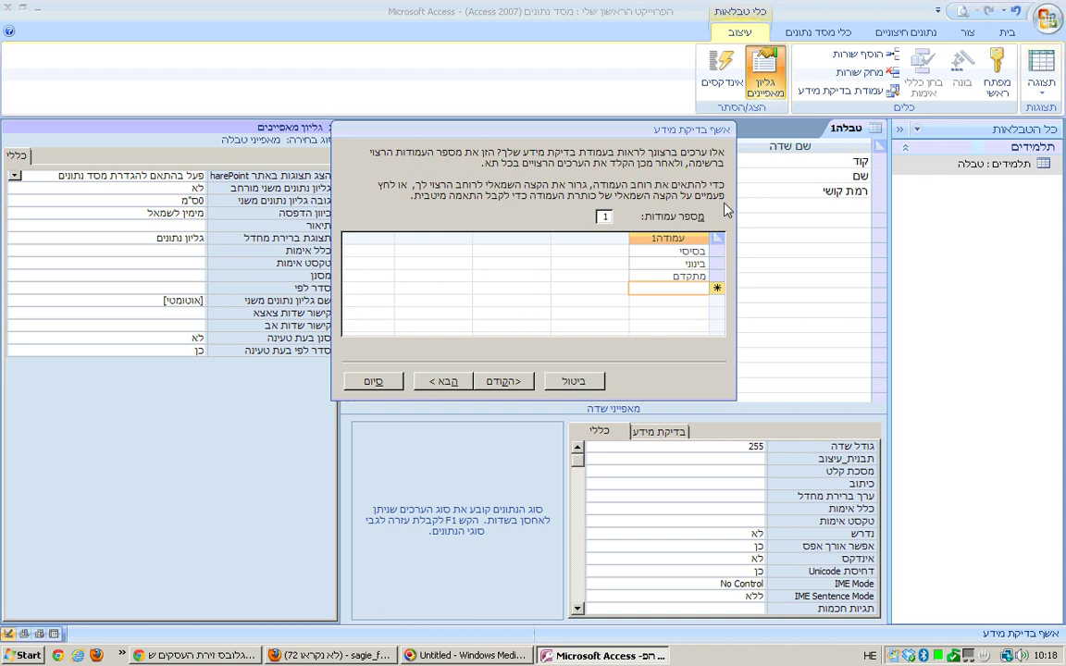
left_click(444, 383)
left_click(374, 382)
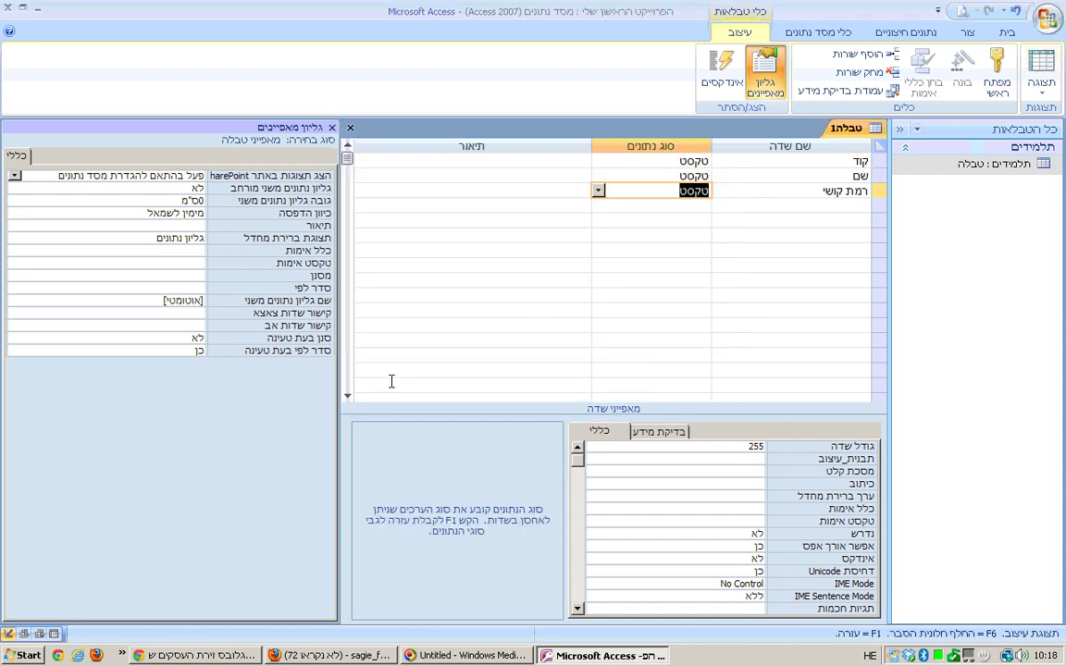
- Add a field named מספר שיעורים with the data type מספר (Number)
left_click(832, 206)
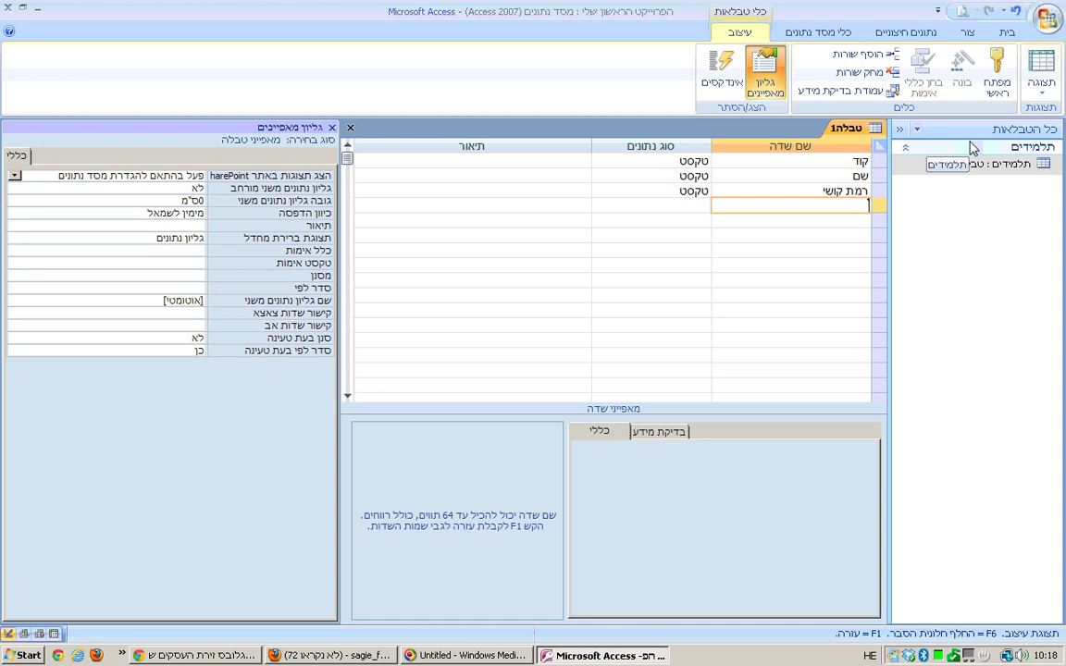
type("מספר שיעורים")
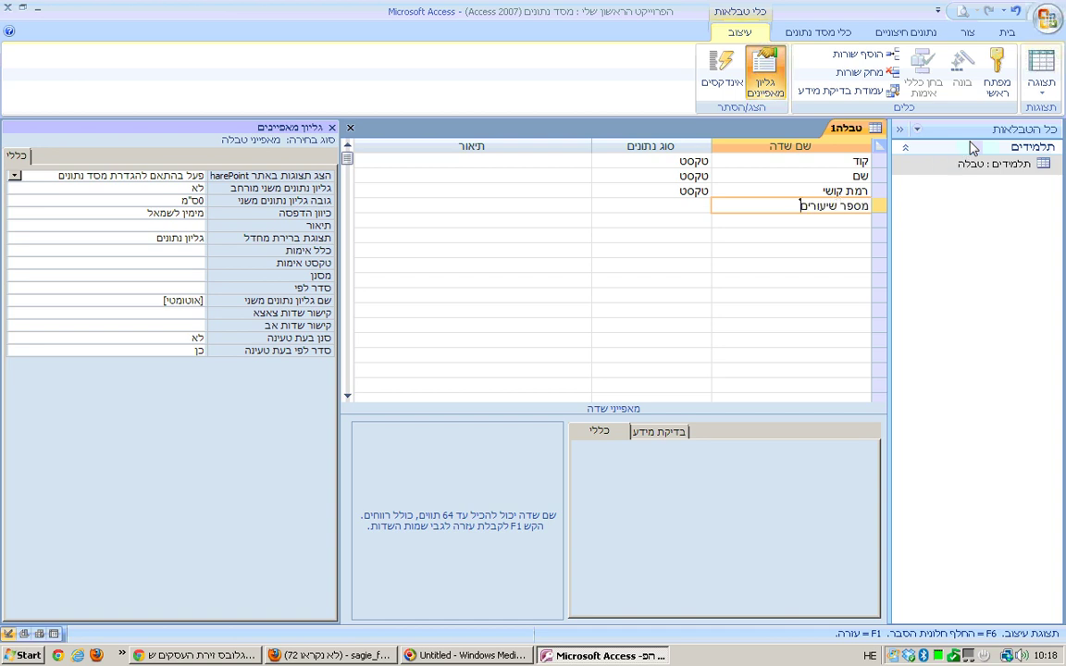
key("Tab")
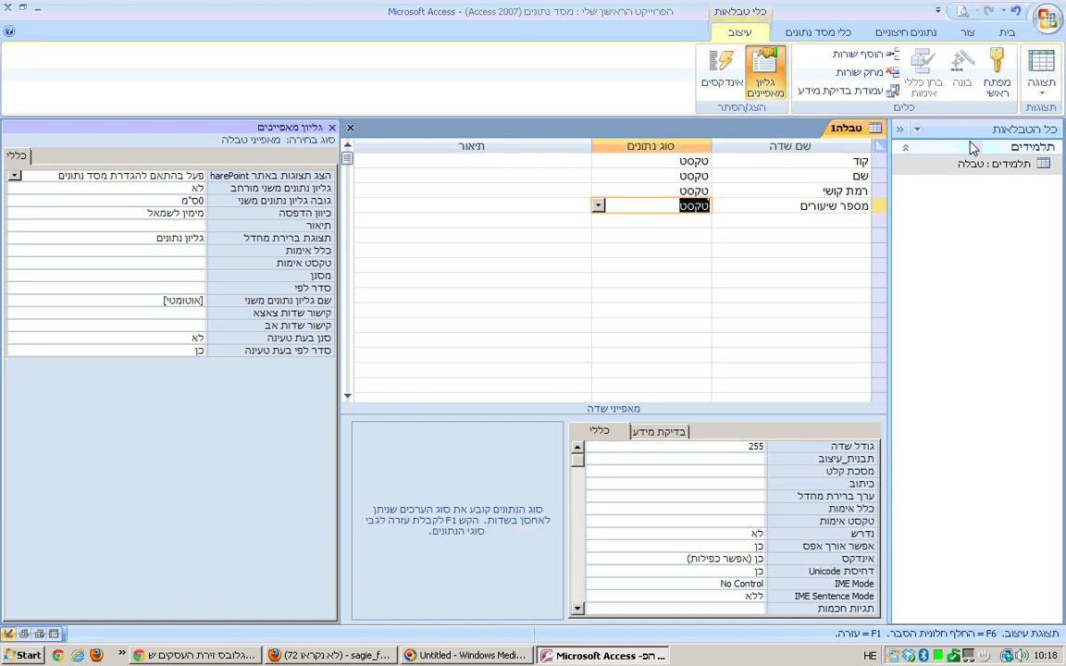
left_click(598, 205)
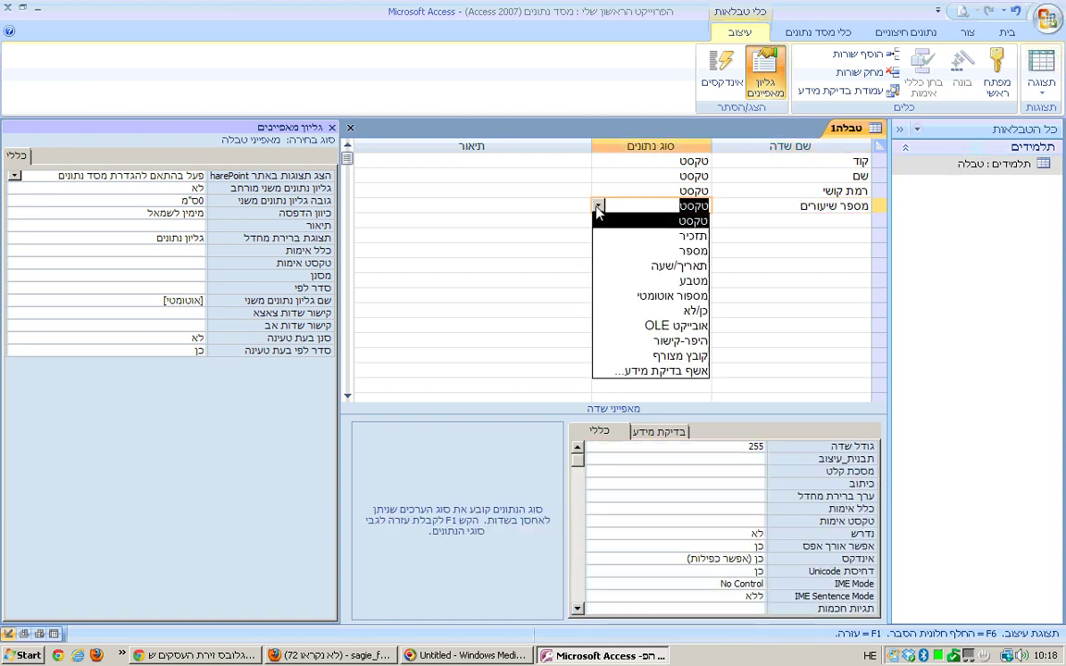
left_click(624, 250)
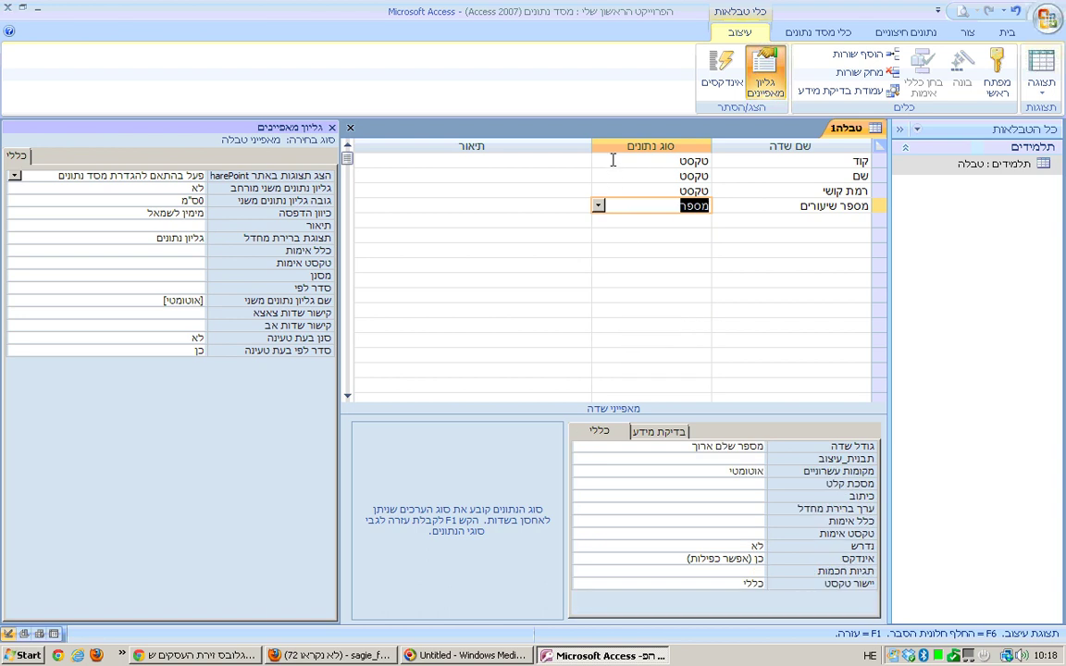
- Change the קוד field's data type to מספר (Number) and make it the primary key
left_click(612, 161)
left_click(598, 161)
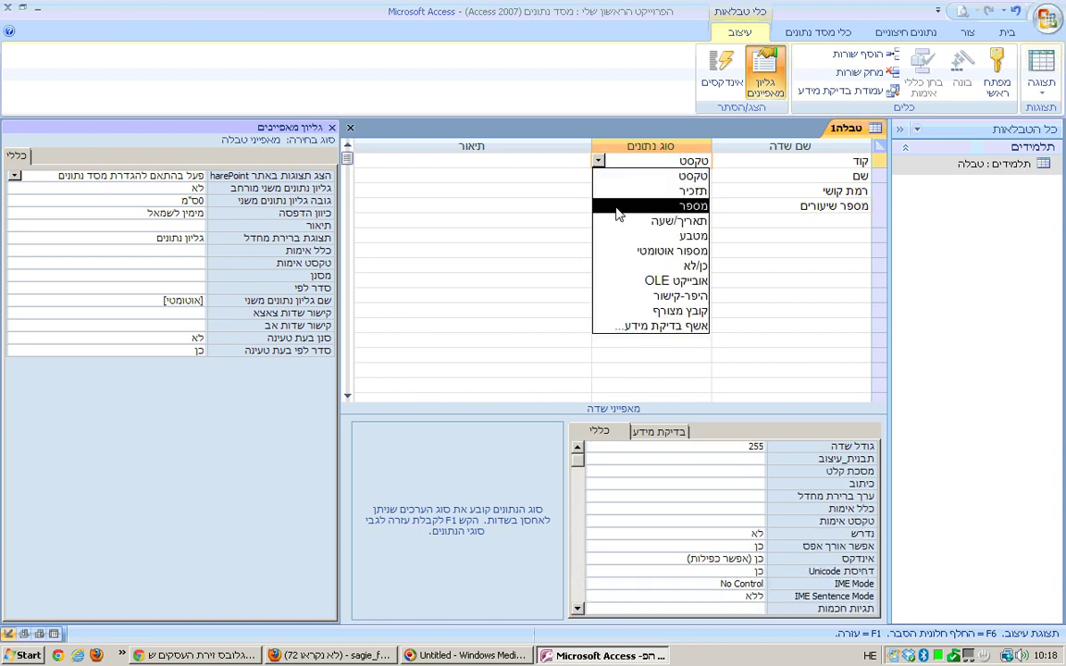
left_click(618, 207)
left_click(996, 74)
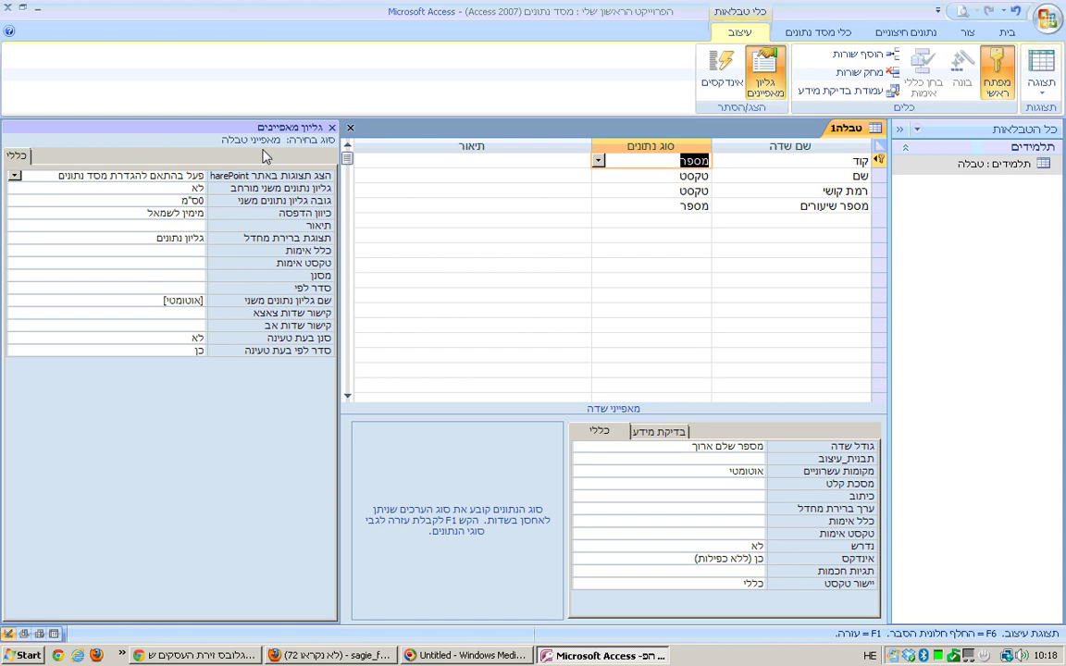
- Close the table design and save the table under the name מקצועות
left_click(349, 129)
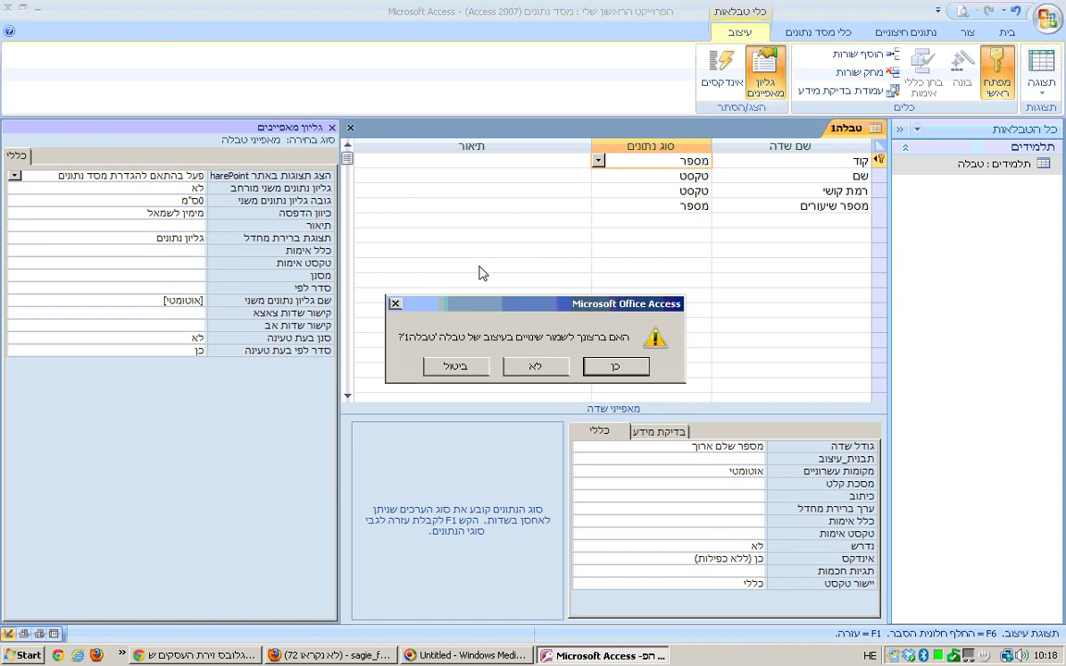
left_click(611, 364)
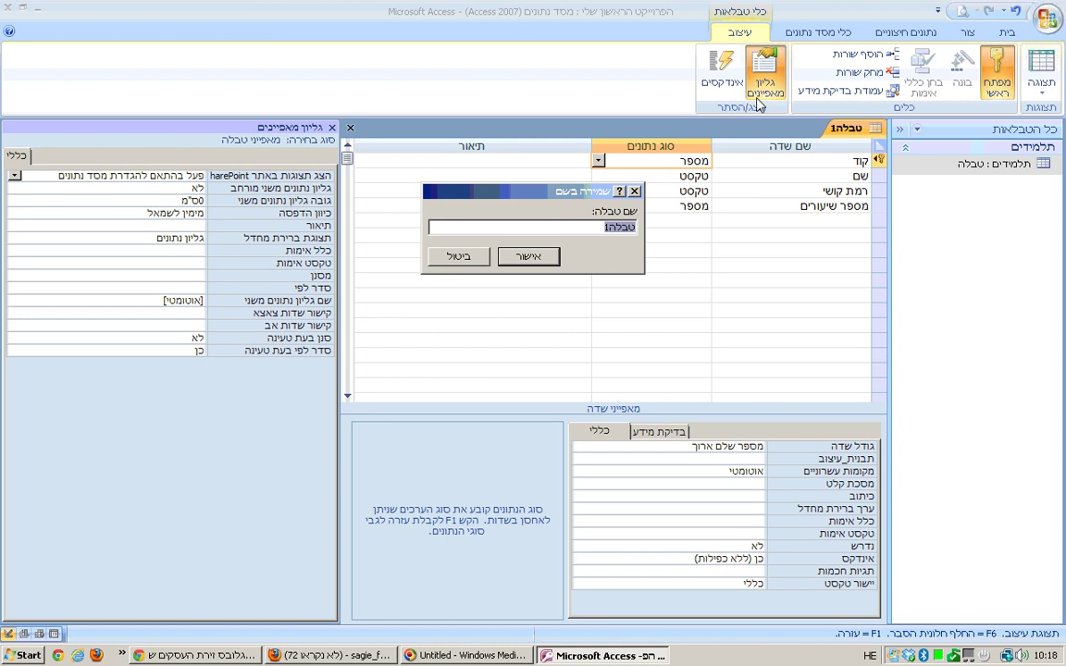
type("מקצועות")
left_click(541, 257)
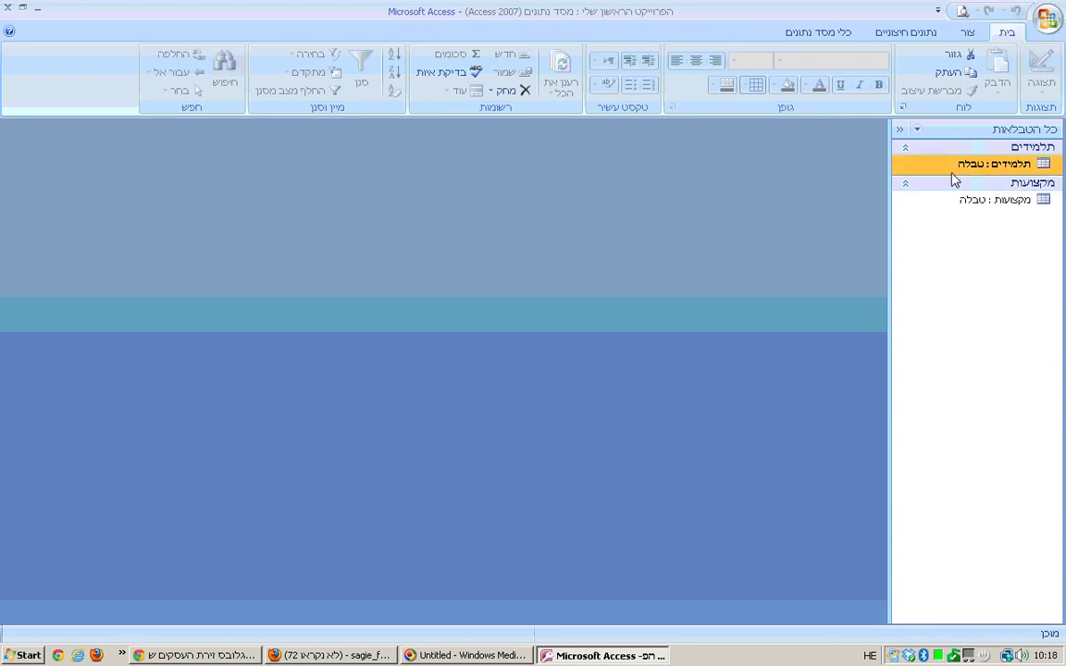
- Open the מקצועות table and add a record with קוד 11, שם הנדסת תוכנה, רמת קושי בסיסי and 20 lessons
double_click(1009, 200)
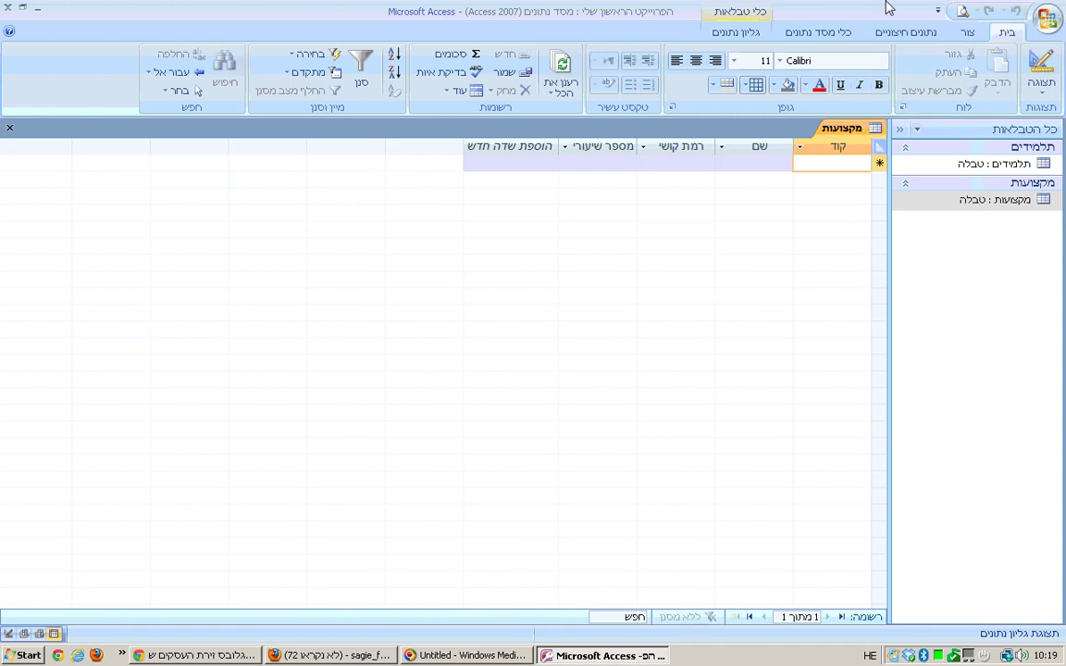
type("11")
key("Tab")
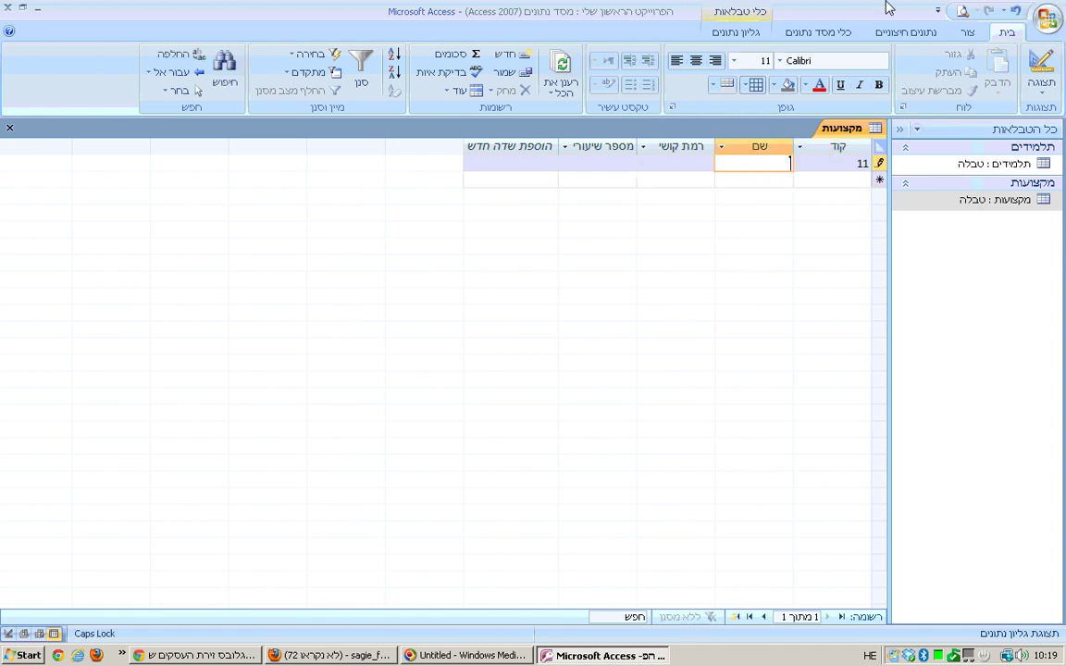
key("Caps_Lock")
type("הנדסת תוכנה")
left_click(650, 165)
left_click(644, 164)
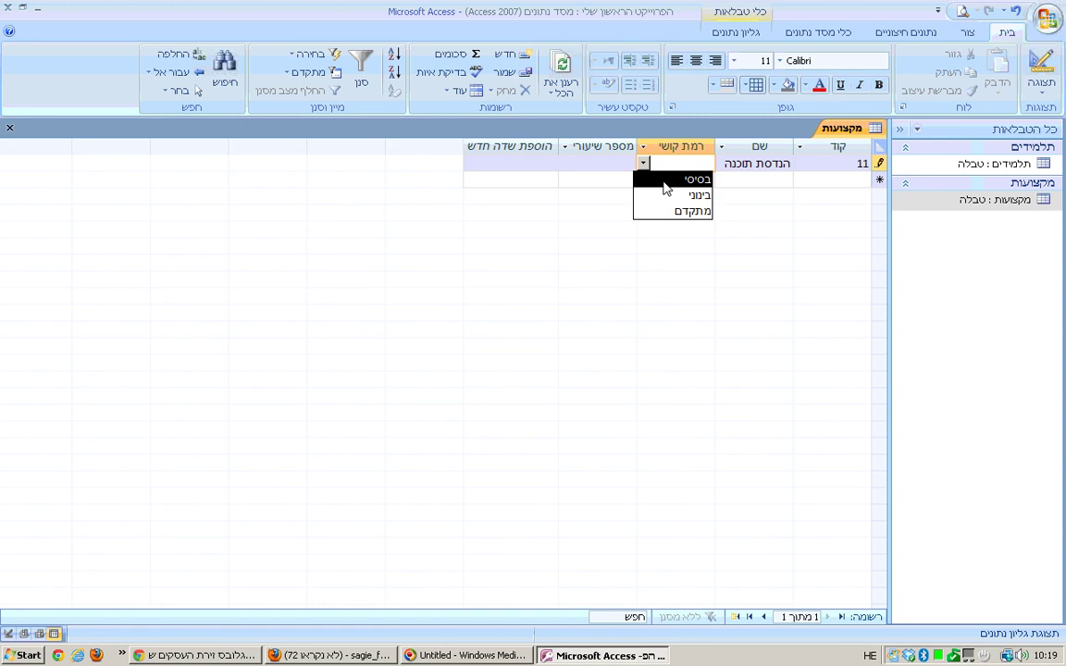
left_click(664, 182)
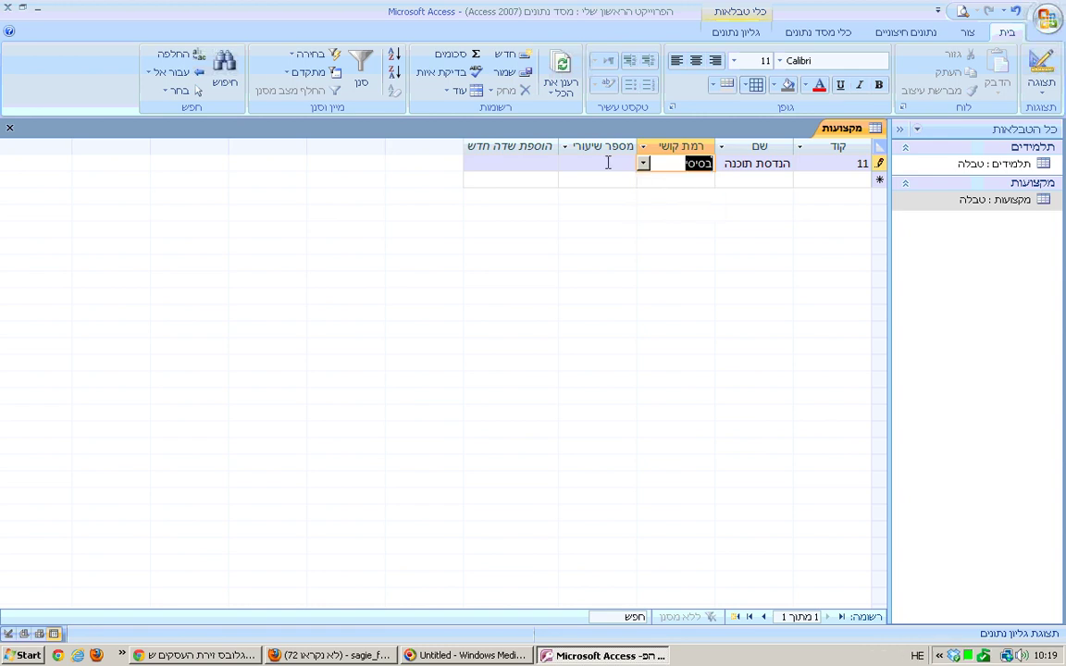
key("Tab")
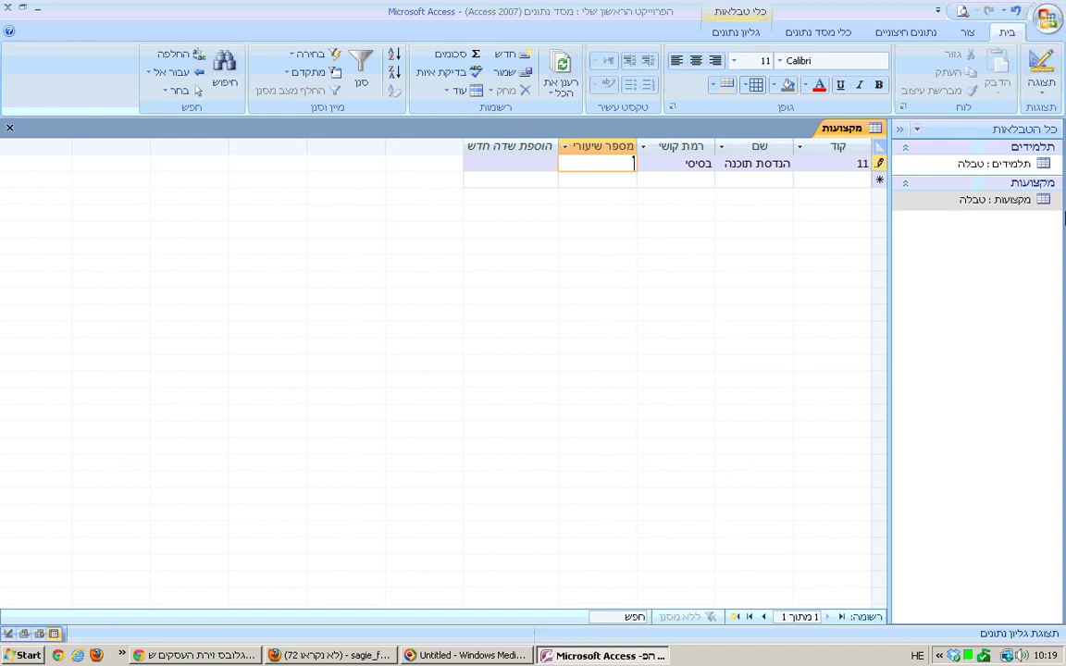
type("20")
key("Tab")
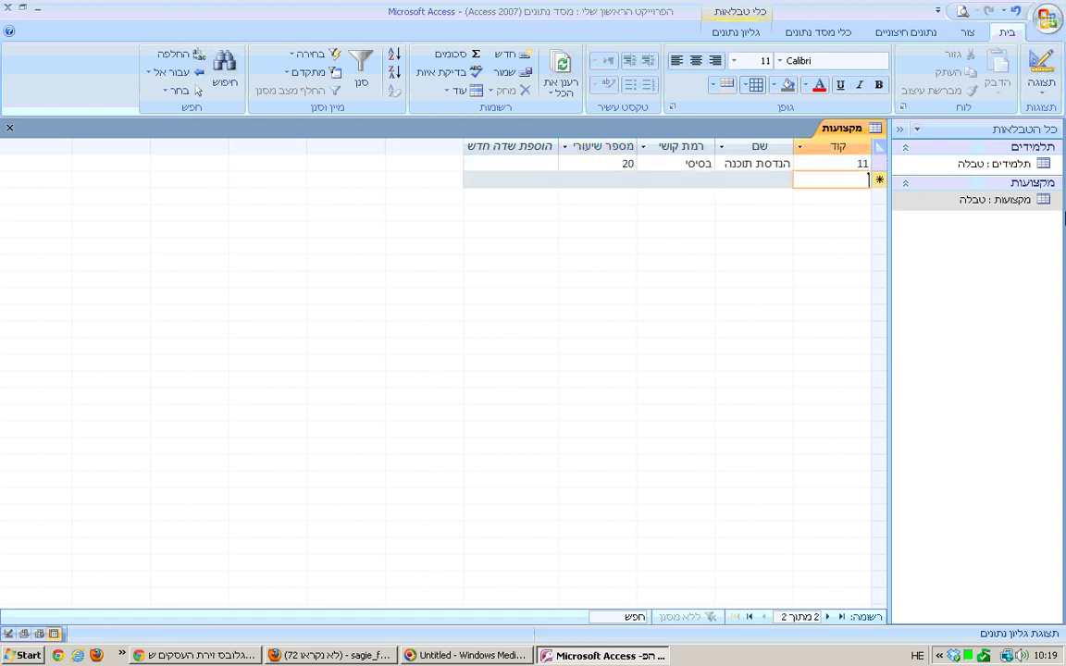
- Add a second record with קוד 12, שם הנדסת תוכנה, רמת קושי מתקדם and 25 lessons
type("12")
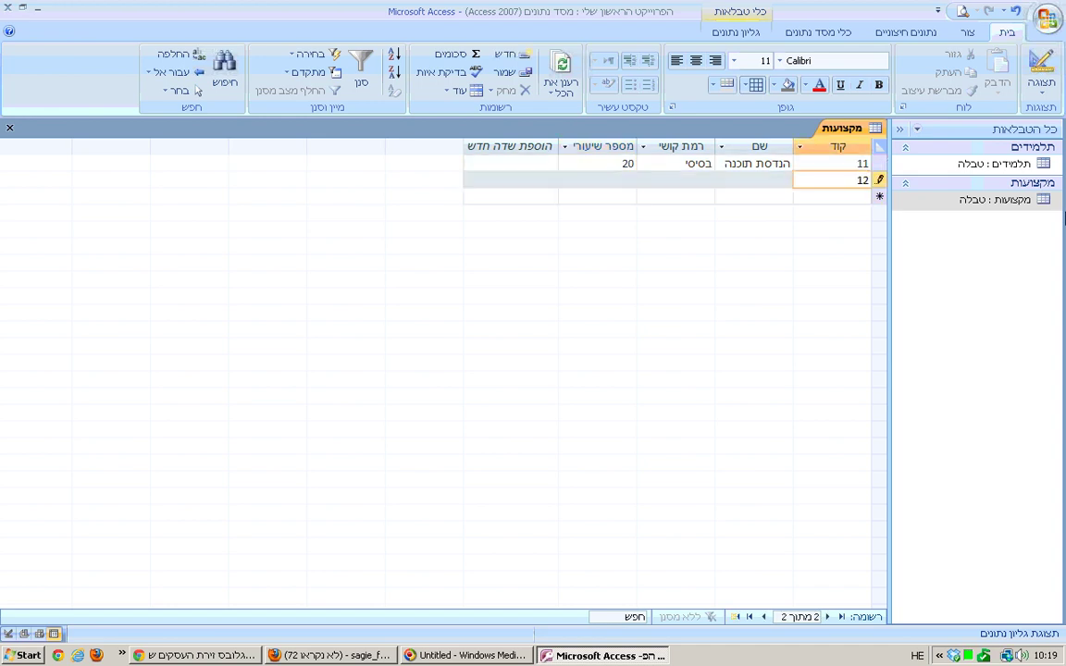
key("Tab")
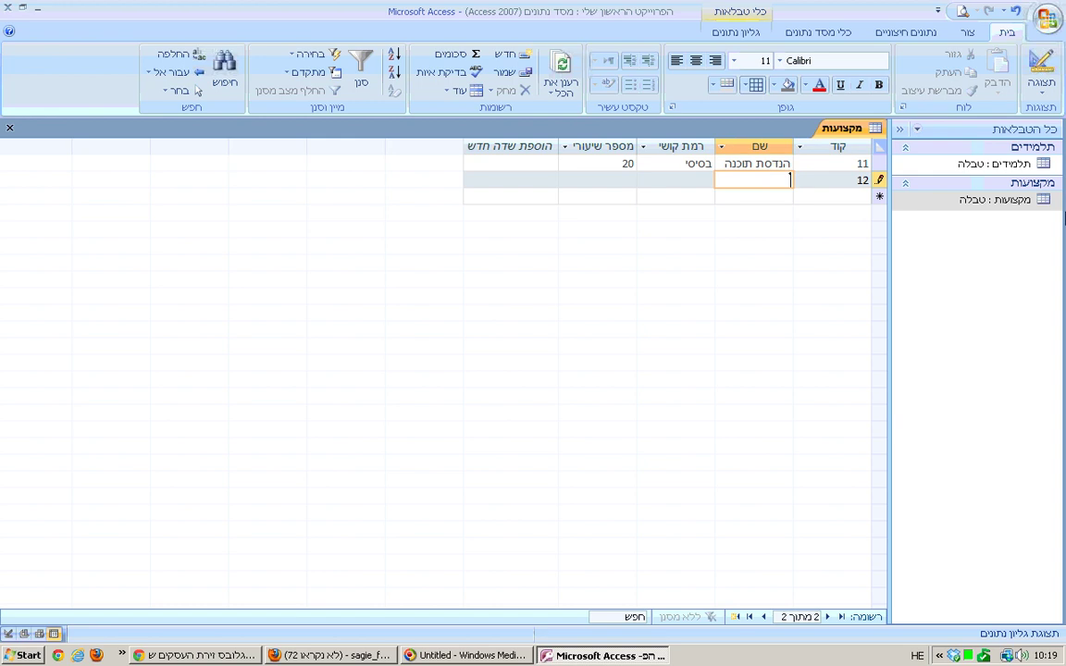
type("הנ")
type("דסת תוכנה")
key("Tab")
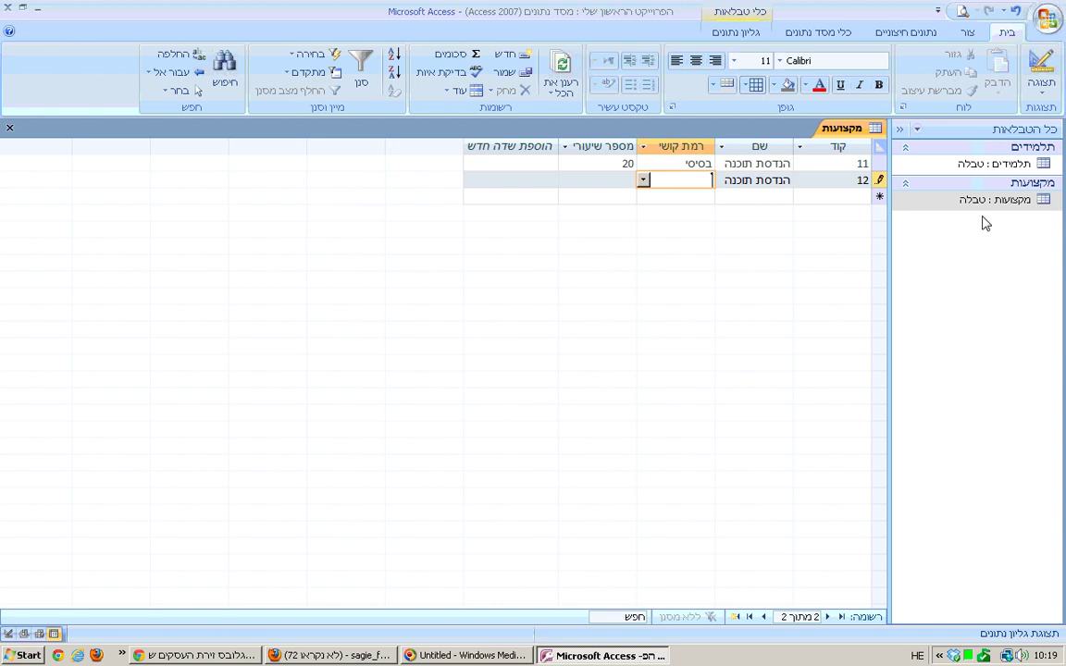
left_click(643, 180)
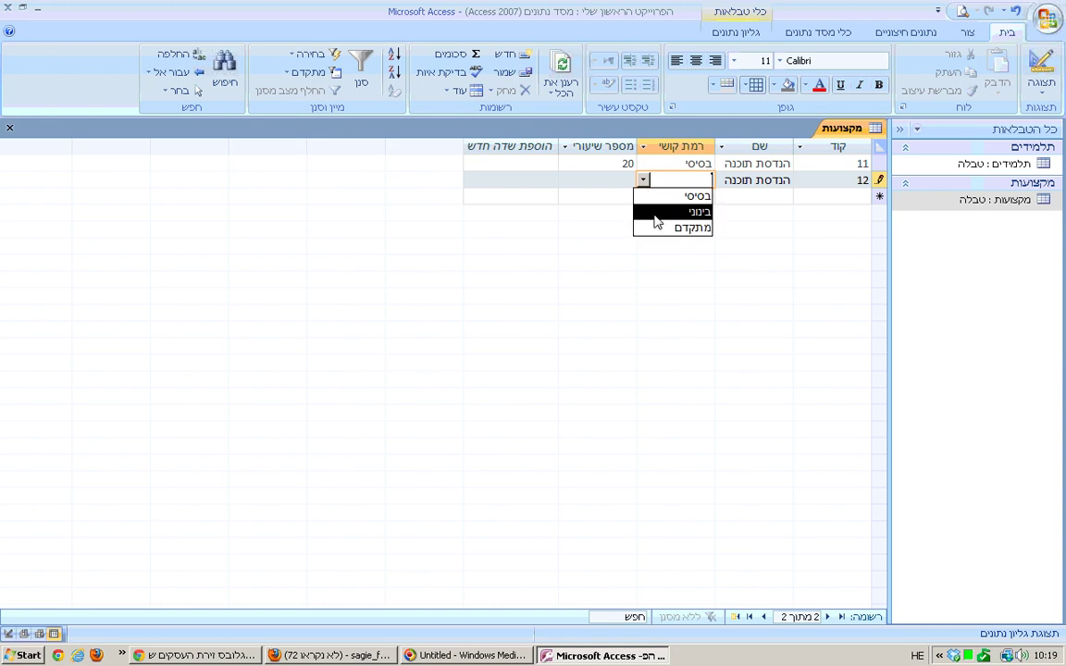
left_click(659, 227)
key("Tab")
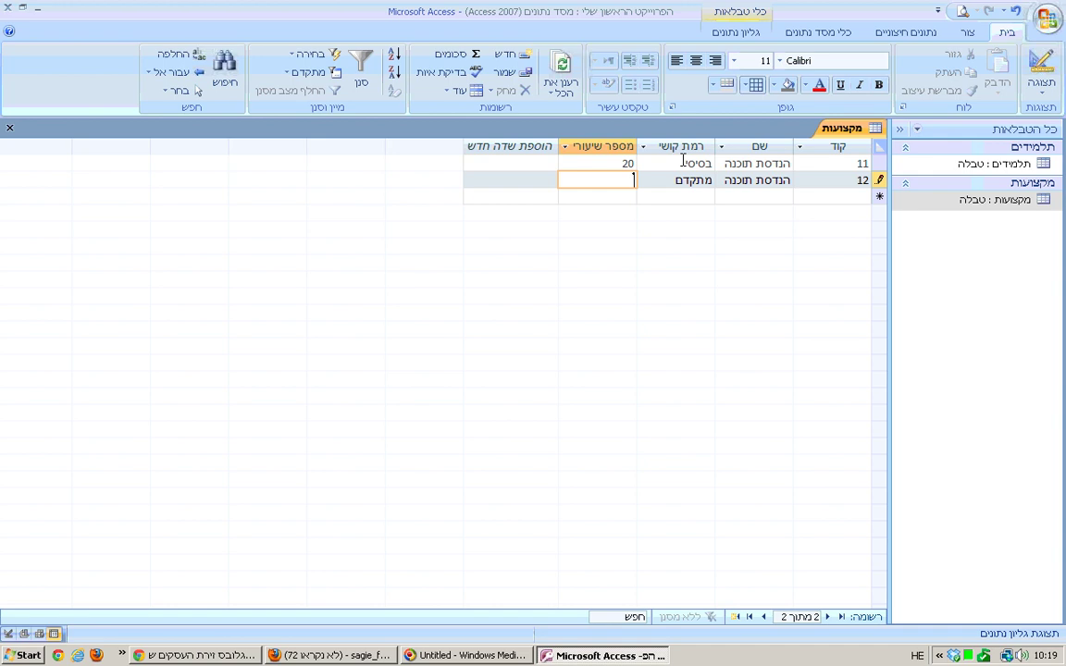
type("25")
- Add a third record with קוד 13, שם הנדסת חשמל, רמת קושי בינוני and 18 lessons
left_click(804, 198)
type("1")
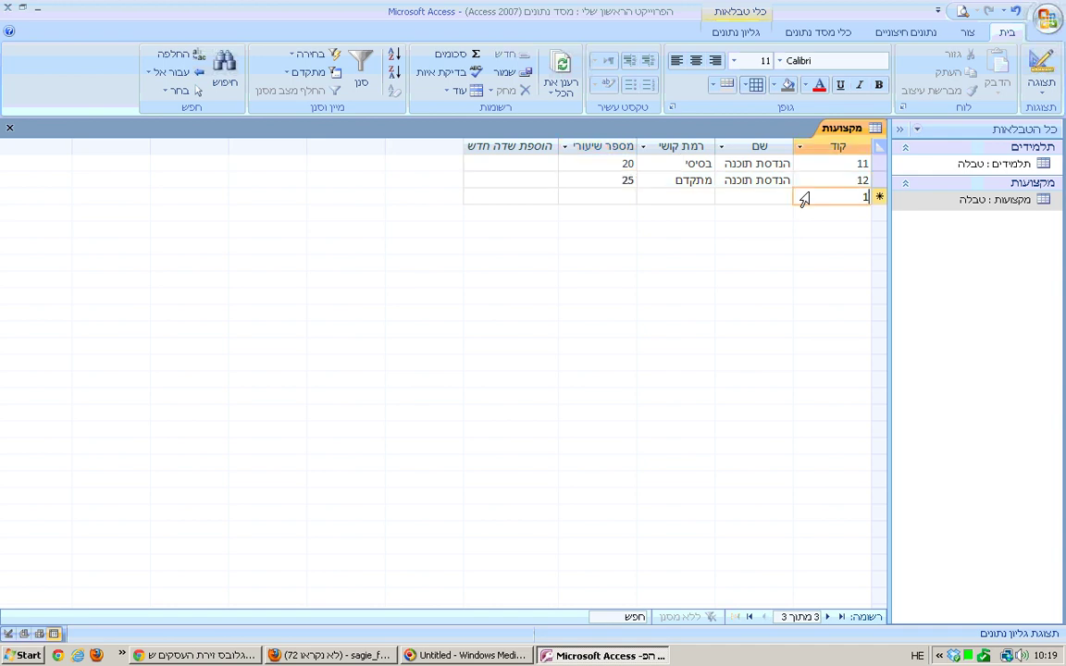
type("3")
key("Tab")
type("הנדסת חש")
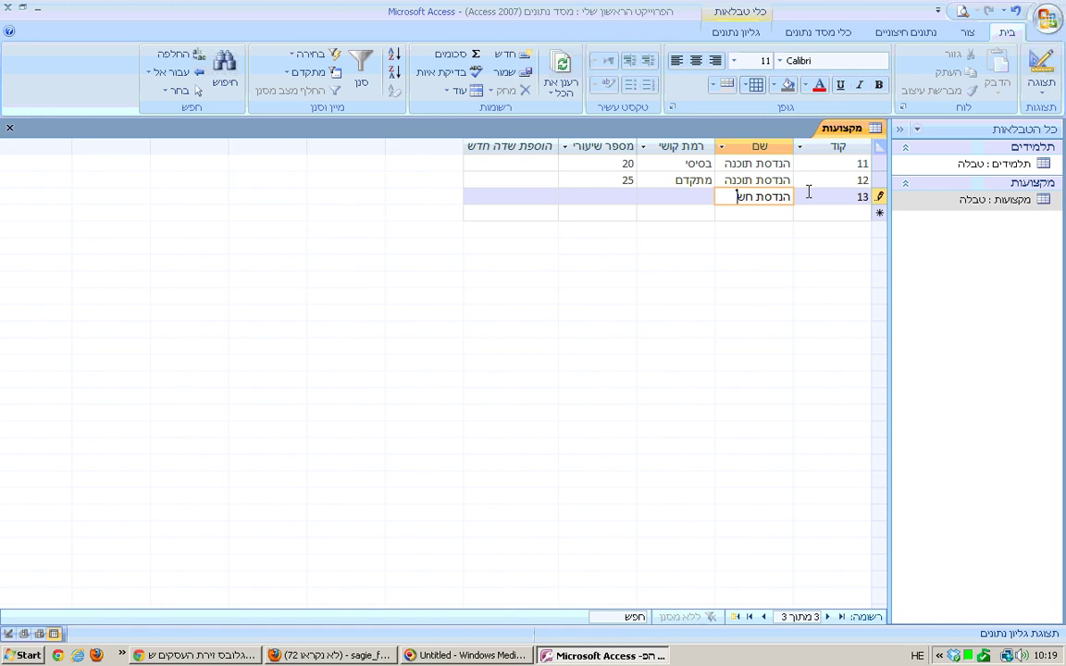
type("מל")
left_click(657, 197)
left_click(642, 197)
left_click(643, 198)
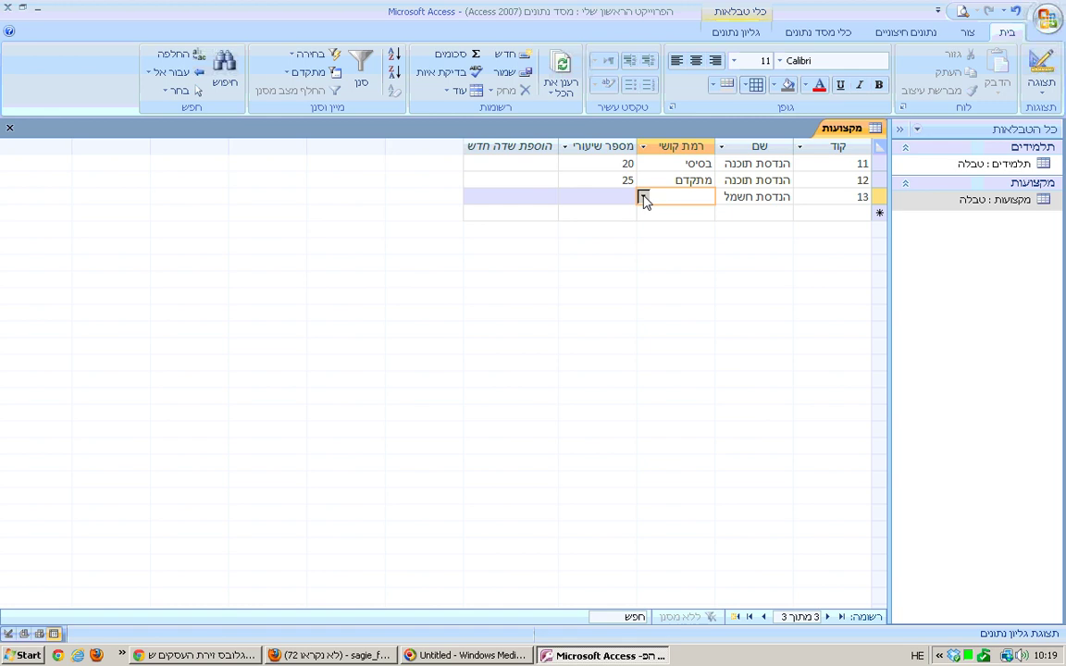
left_click(643, 198)
left_click(613, 221)
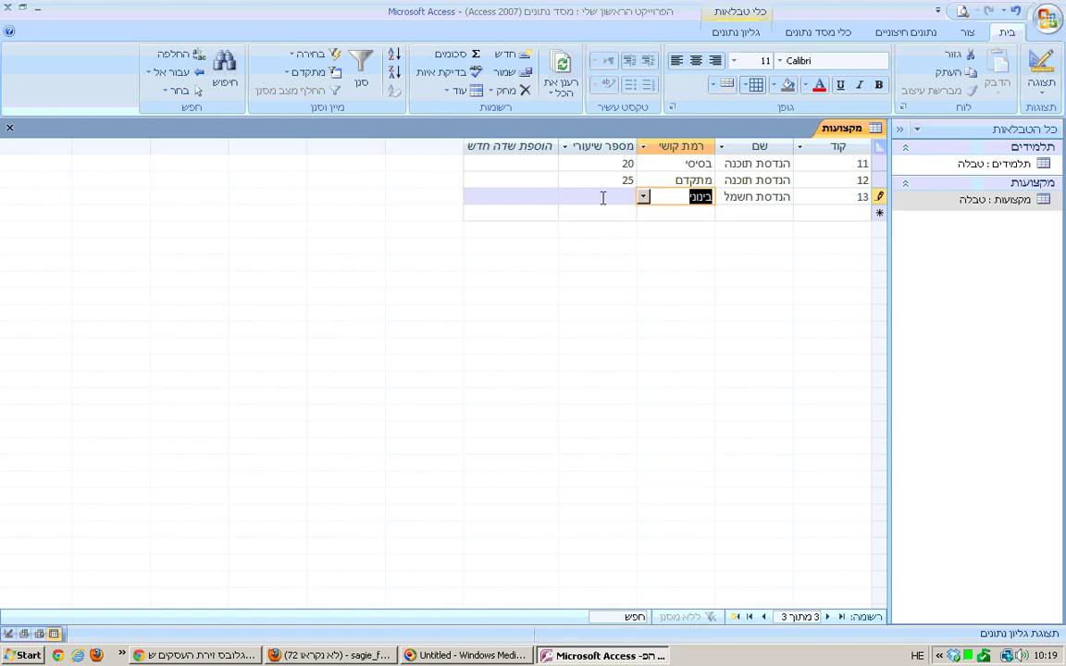
left_click(604, 198)
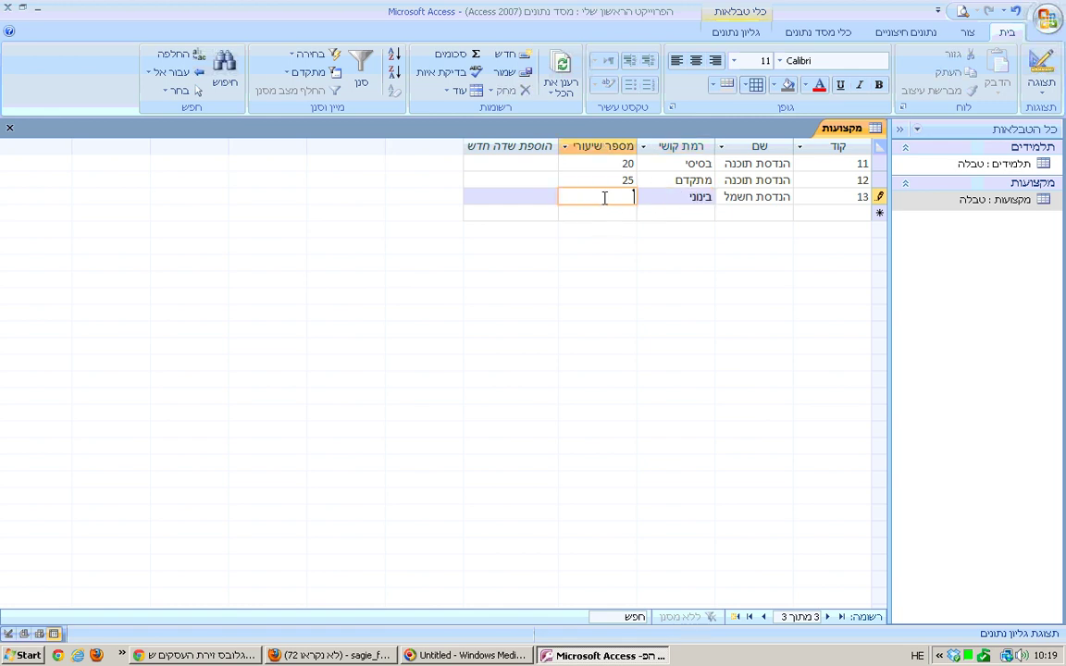
type("18")
- Add a fourth record with קוד 14, שם שפת C, רמת קושי בינוני and 36 lessons, and close the table
left_click(800, 211)
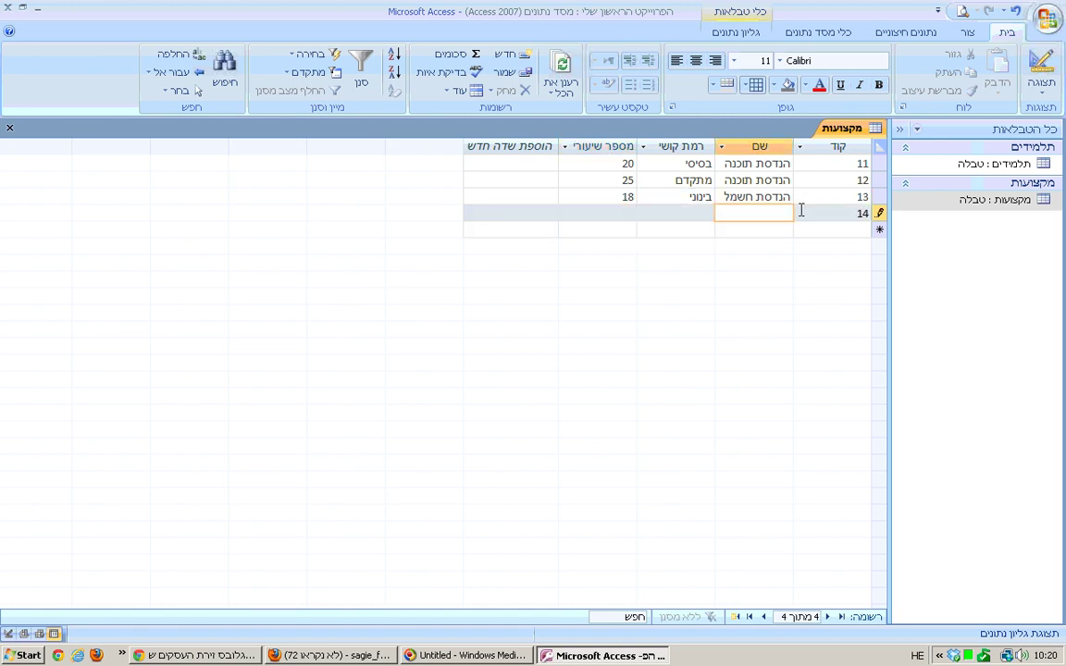
type("שפת C")
key("Tab")
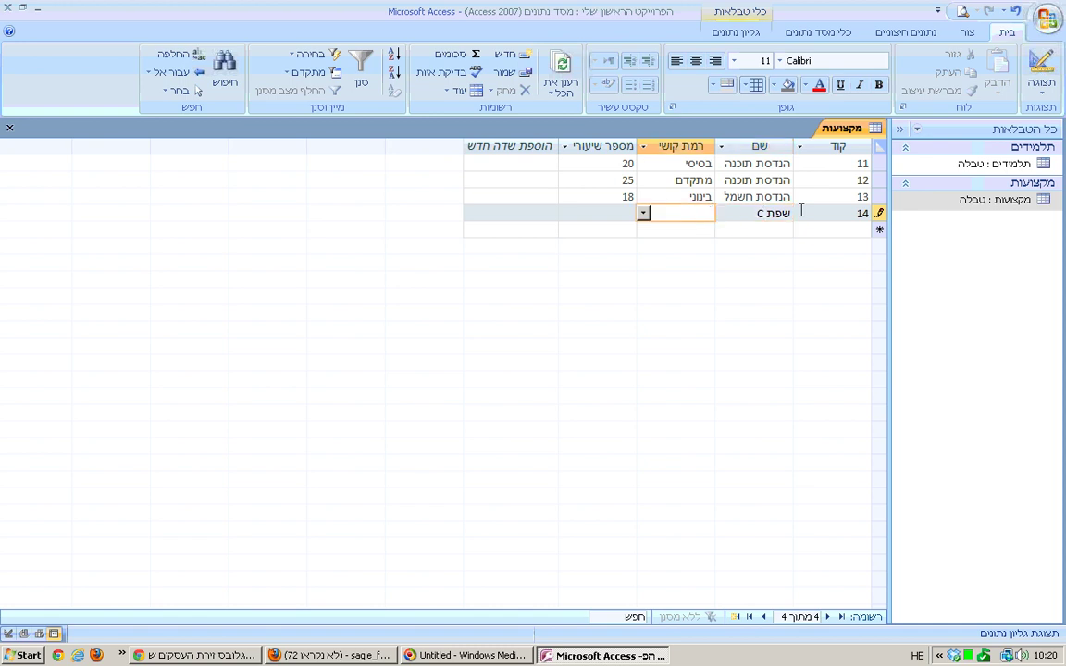
left_click(643, 214)
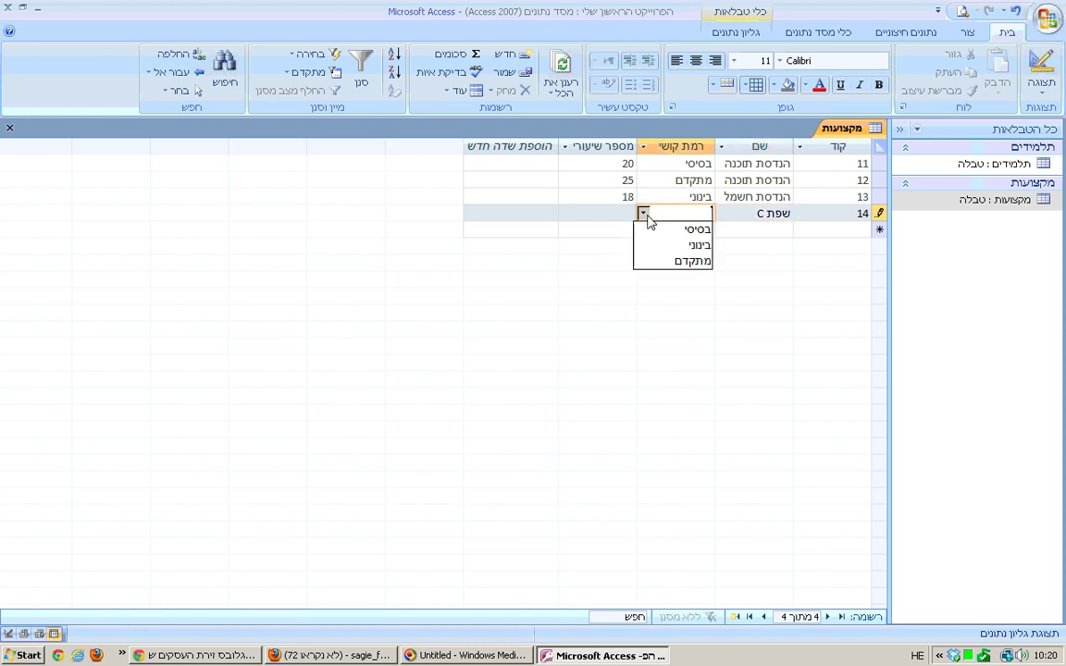
left_click(699, 245)
left_click(619, 213)
type("36")
left_click(599, 231)
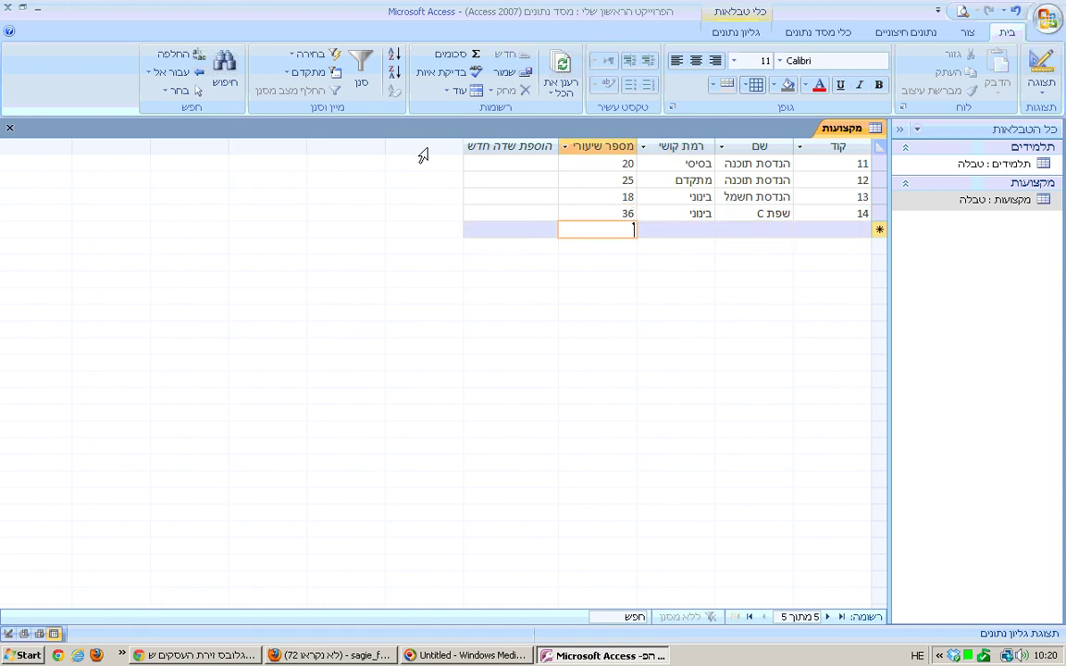
left_click(10, 129)
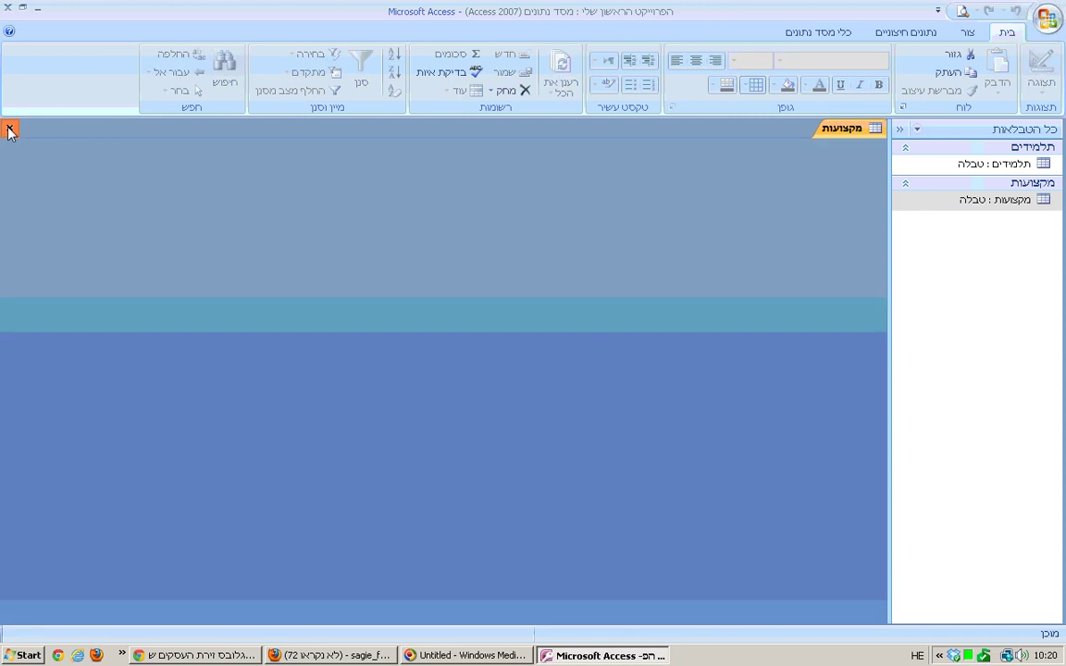
- Group the database objects in the navigation list by object type (סוג אובייקט)
left_click(1027, 202)
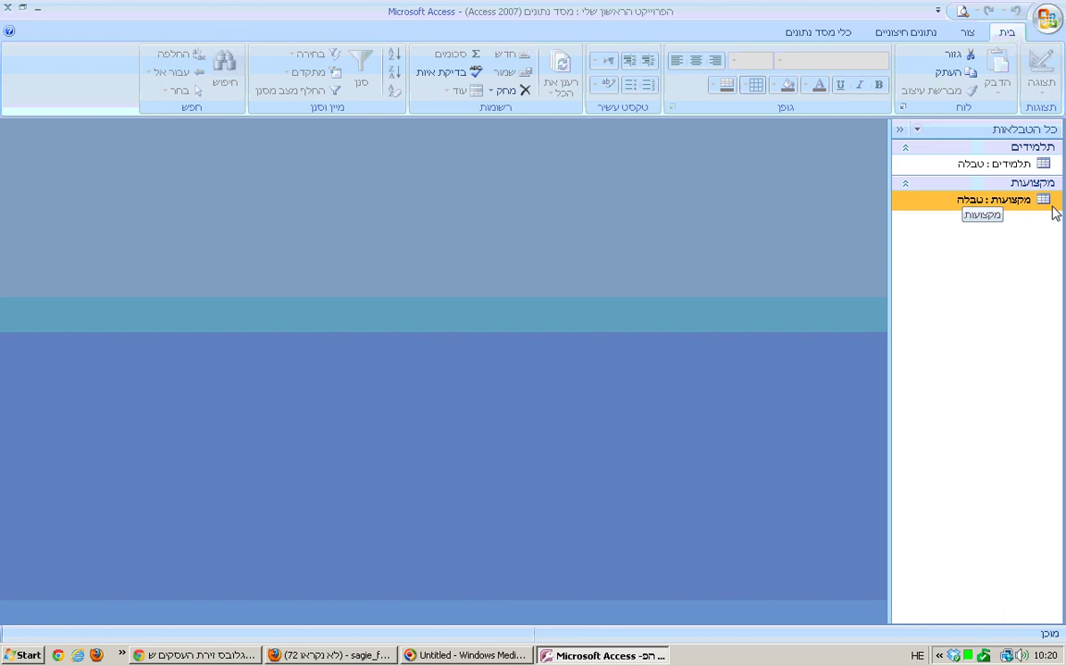
left_click(1033, 131)
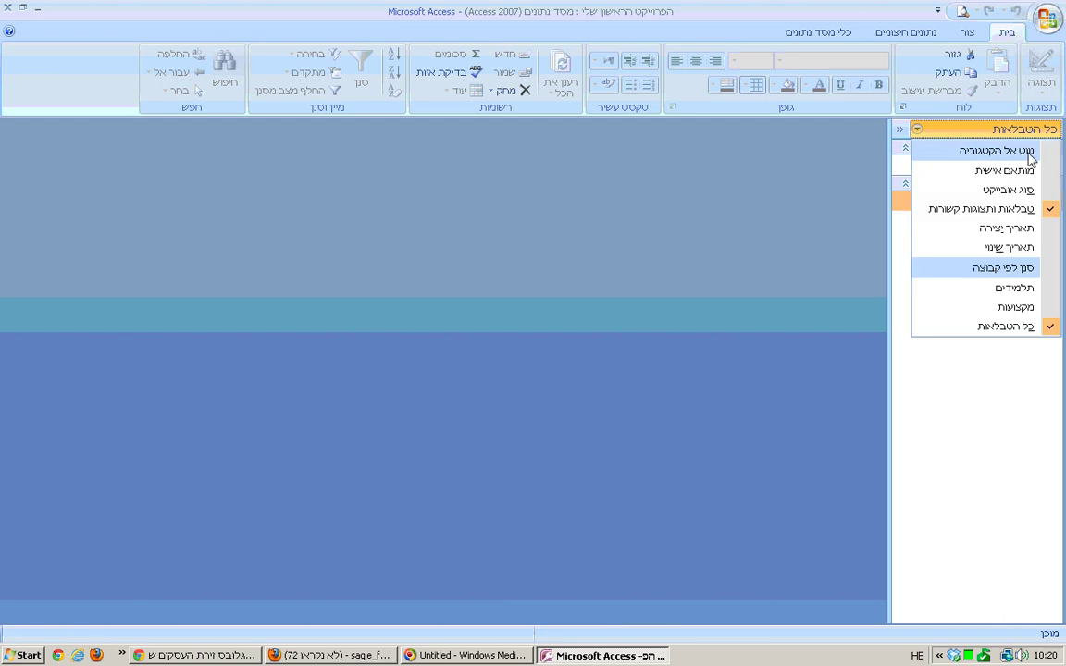
left_click(984, 192)
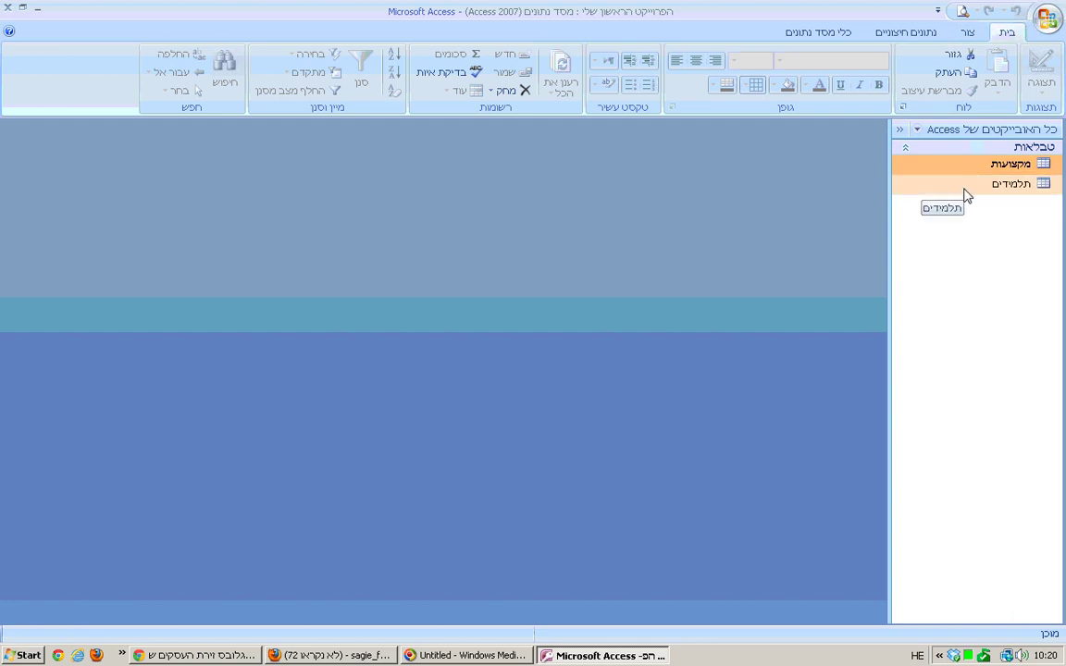
- Design a new table with the fields תעודת זהות תלמיד and קוד מקצוע, and make both fields together the primary key
left_click(967, 34)
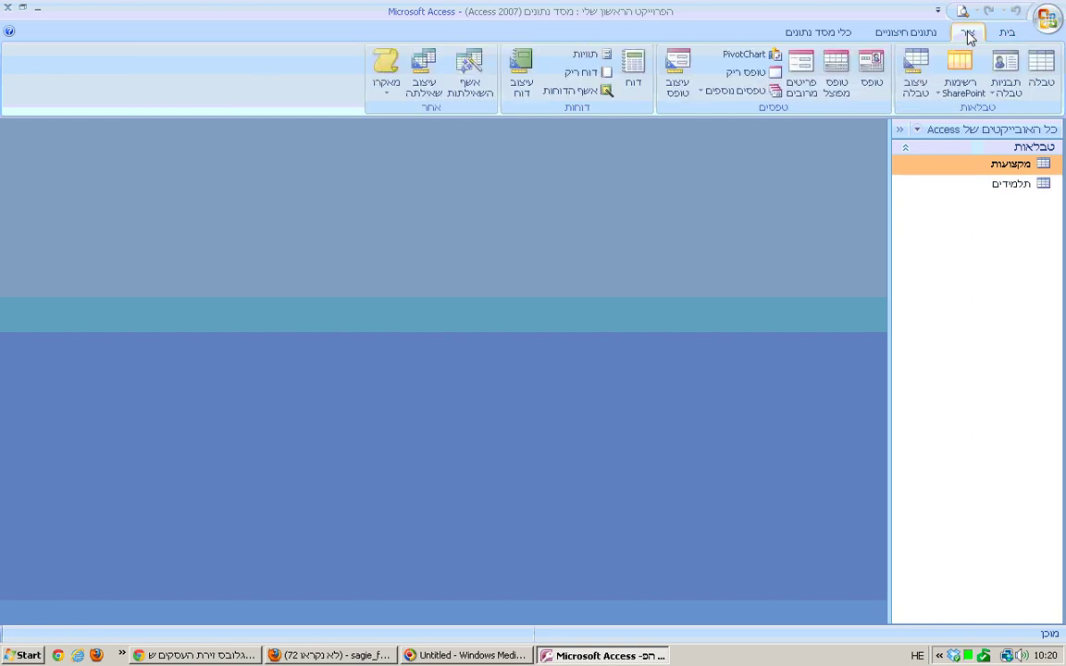
left_click(914, 86)
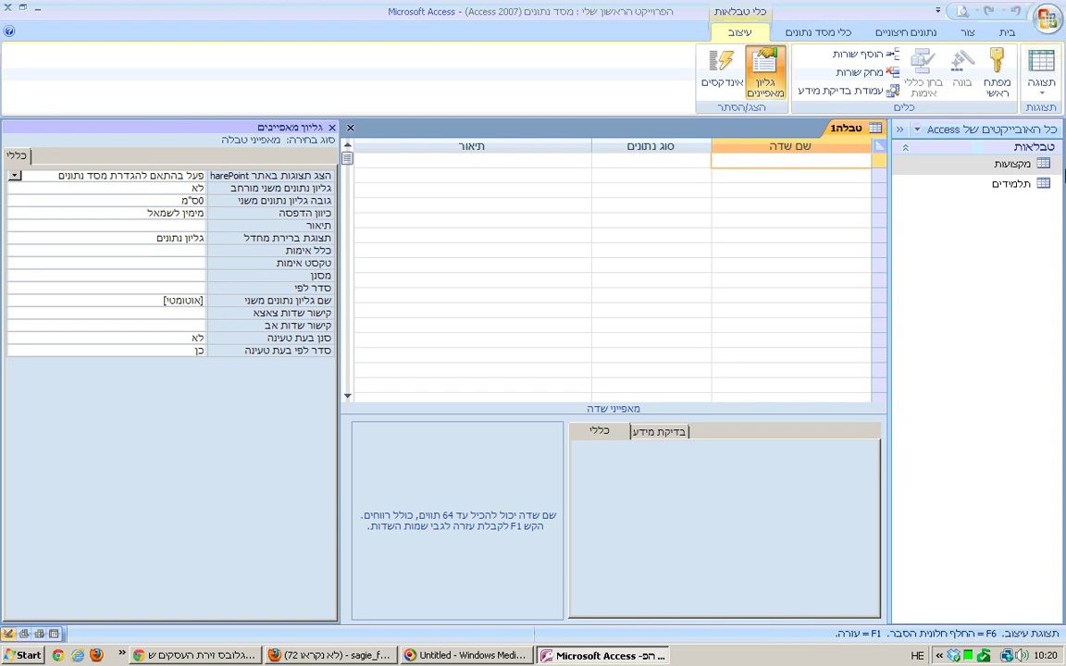
type("תעודת זהות תלמיד")
key("Down")
type("קוד")
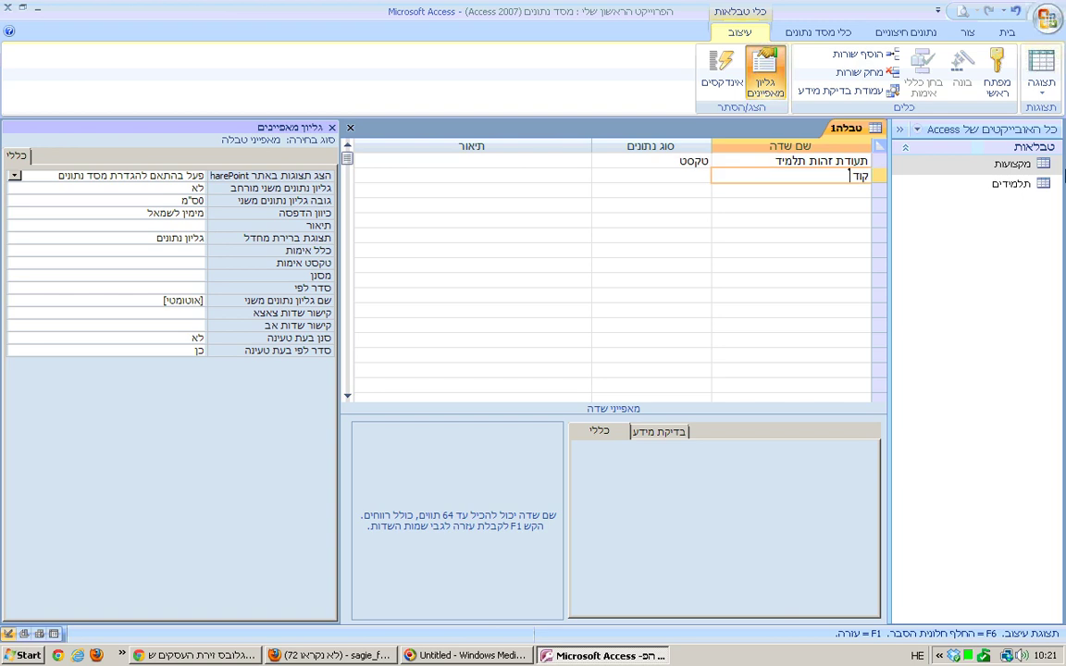
type(" מקצוע")
key("Tab")
left_click(878, 176)
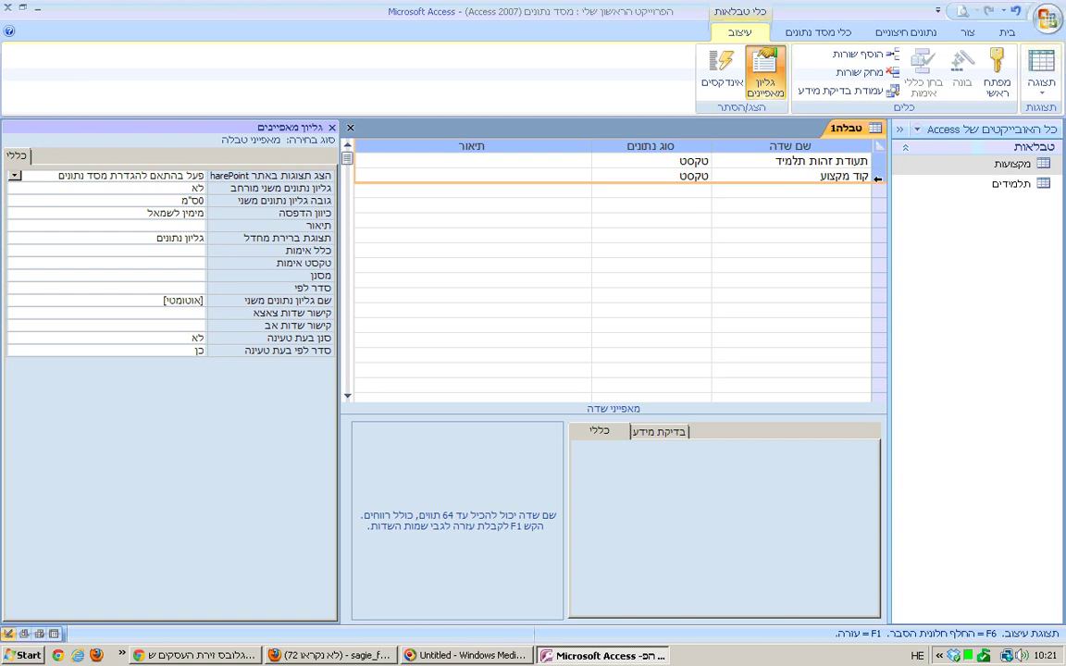
left_click(997, 61)
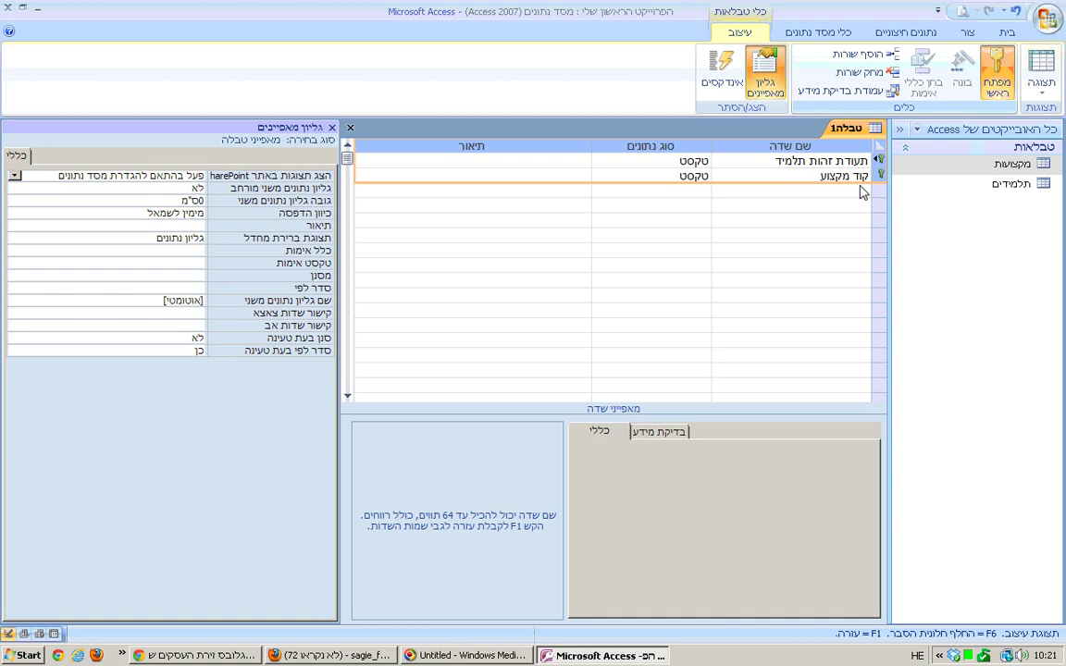
- Start a lookup for תעודת זהות תלמיד that takes all the fields of the תלמידים table
left_click(648, 161)
left_click(600, 162)
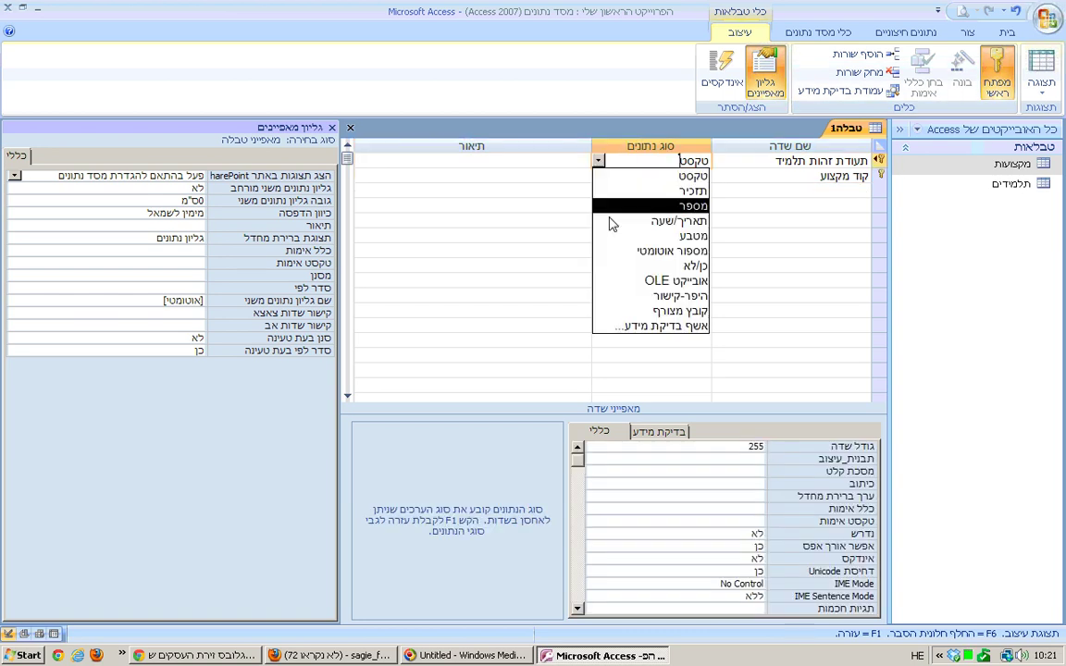
left_click(624, 326)
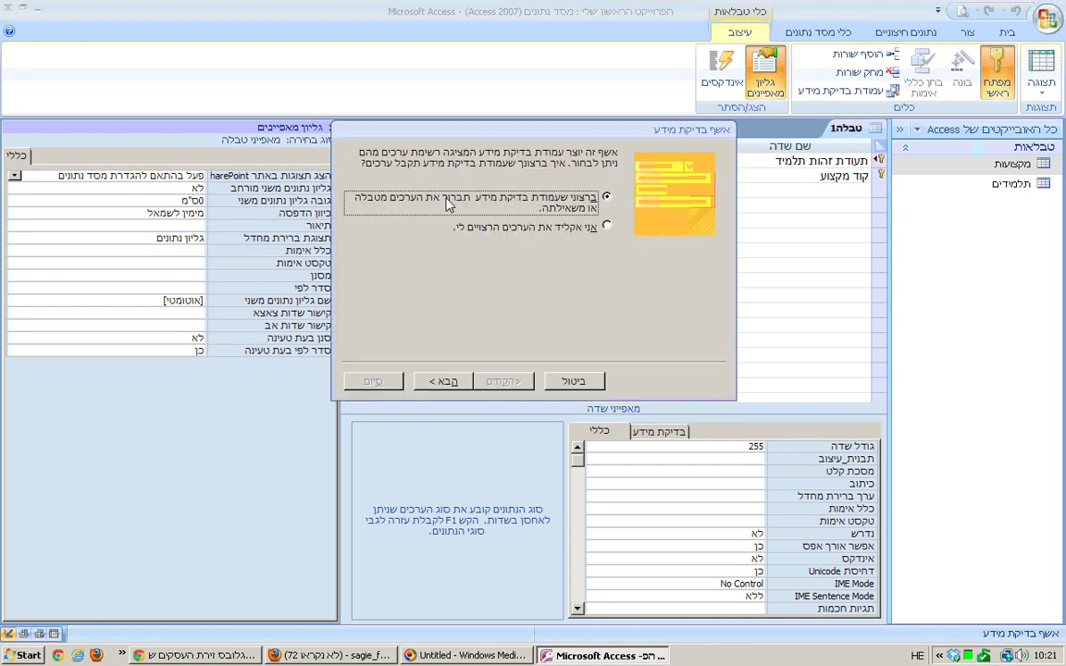
left_click(448, 382)
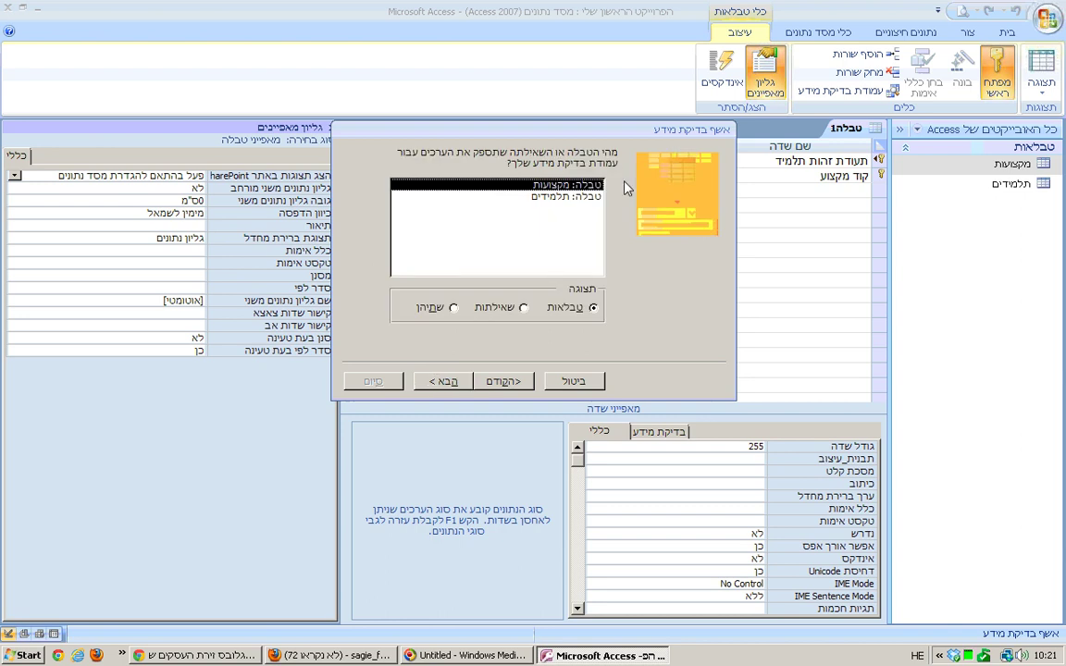
left_click(561, 197)
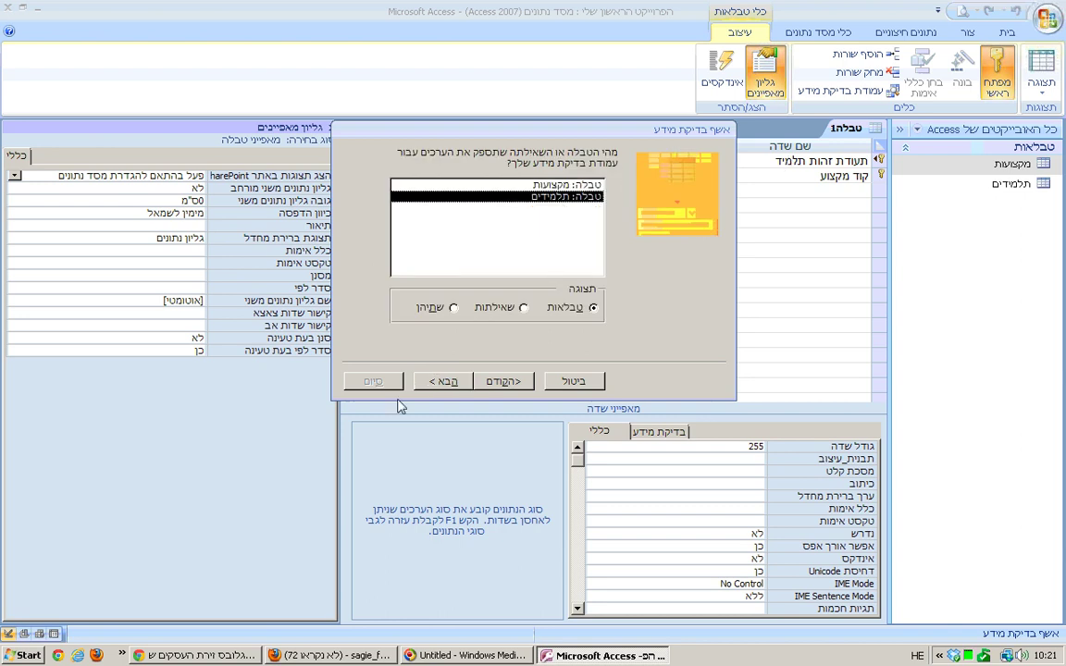
left_click(443, 383)
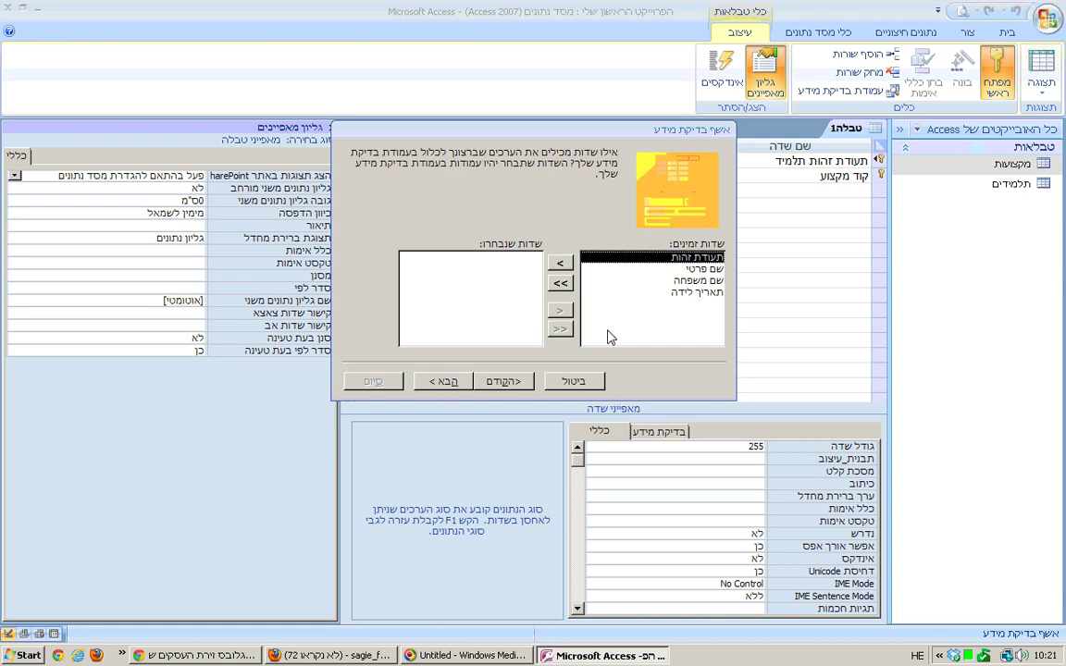
left_click(560, 284)
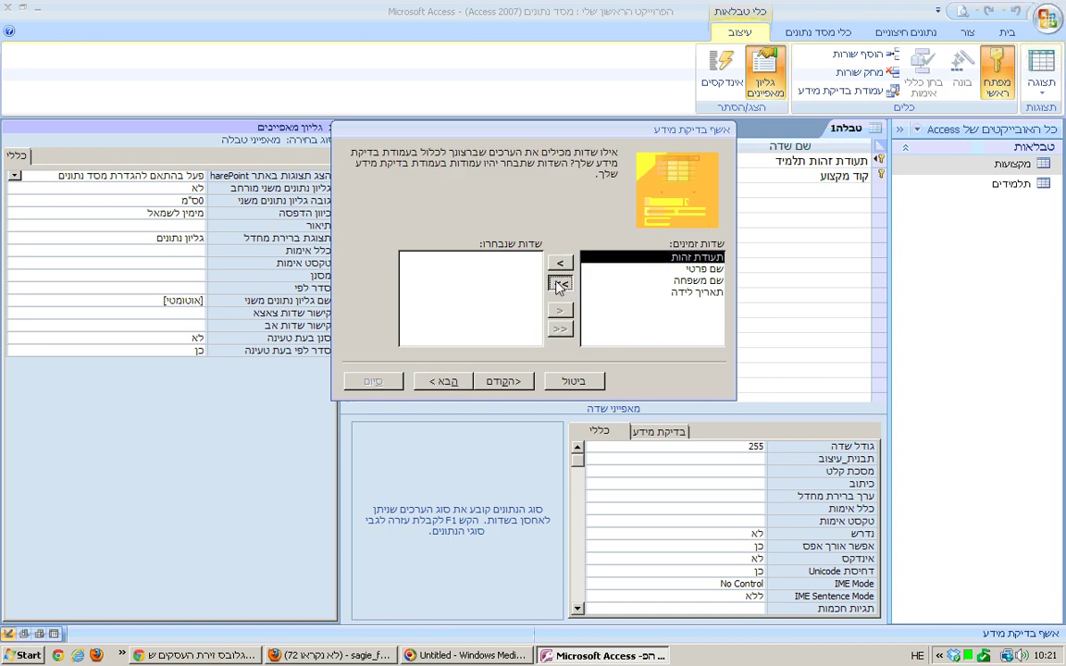
left_click(458, 382)
- Sort the student lookup's items by שם משפחה and then by שם פרטי
left_click(586, 207)
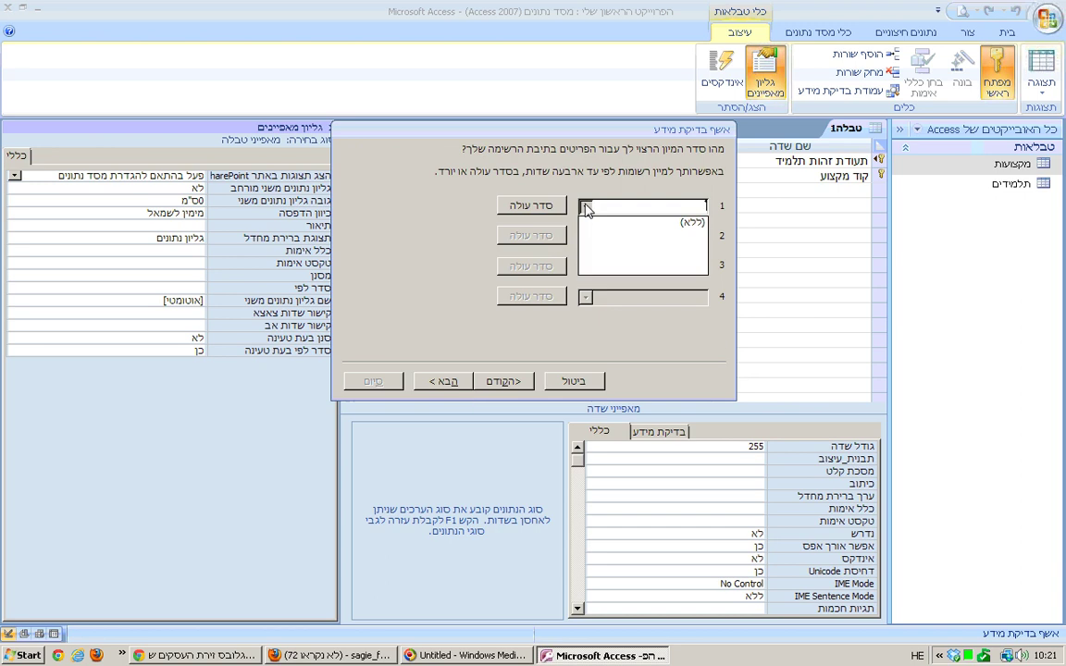
left_click(595, 262)
left_click(586, 236)
left_click(590, 274)
left_click(446, 382)
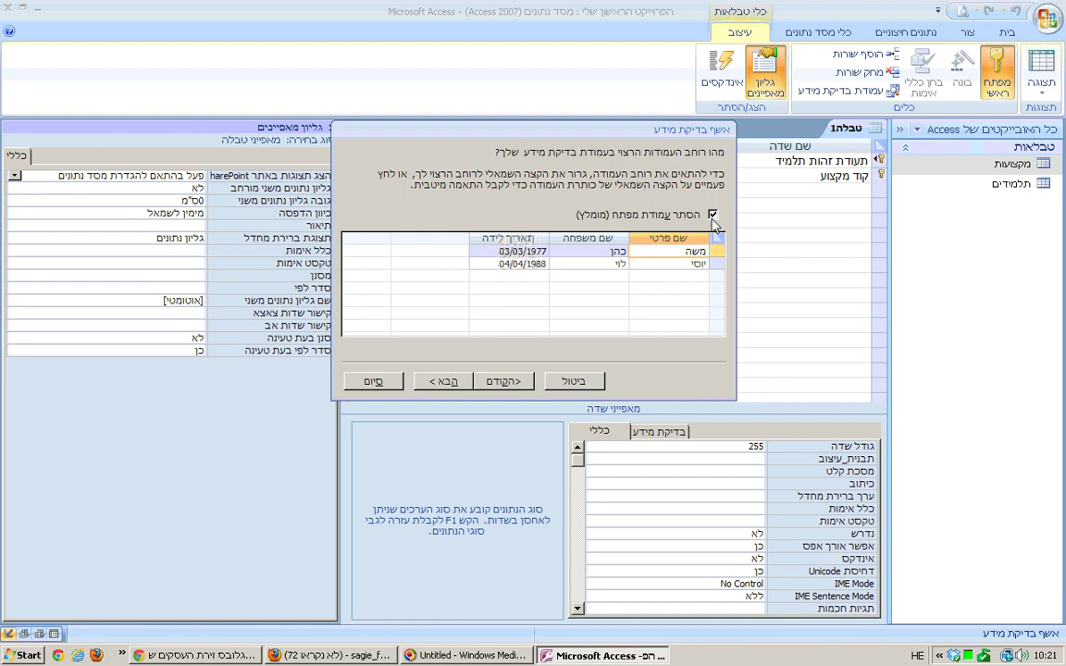
- Show the key column in the student lookup and finish it, keeping the label תעודת זהות תלמיד
left_click(713, 216)
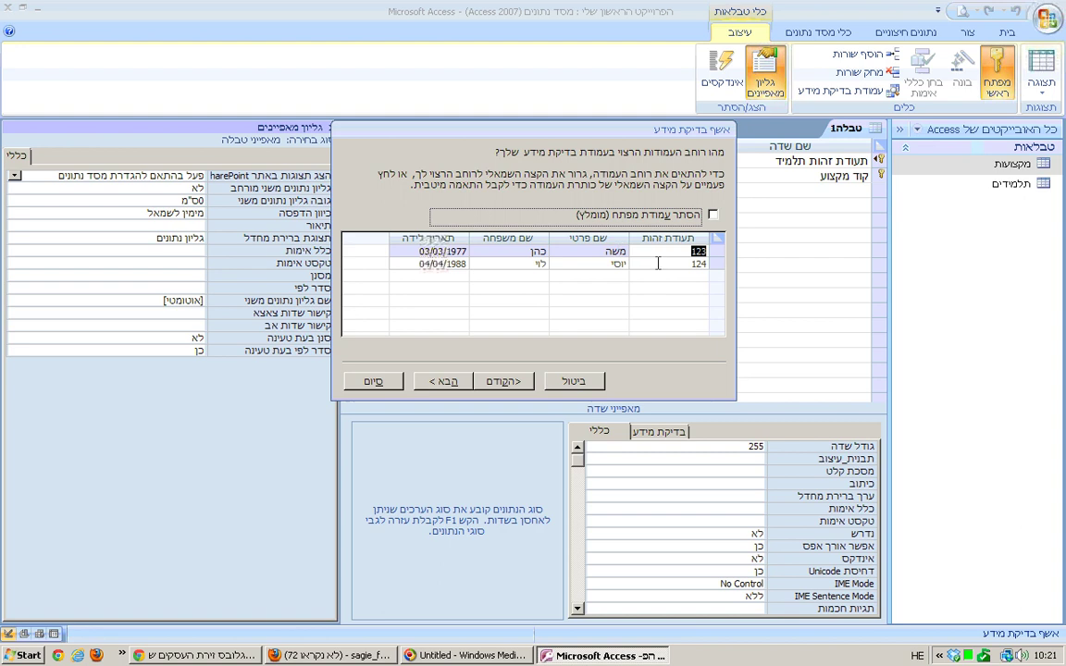
left_click(440, 382)
left_click(435, 381)
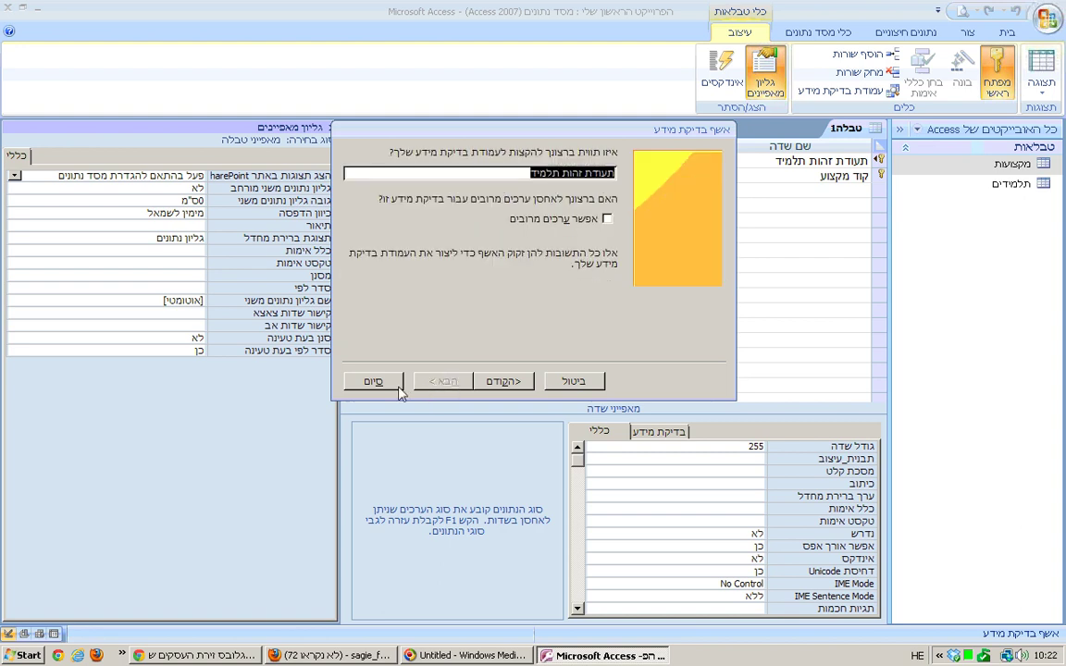
left_click(398, 387)
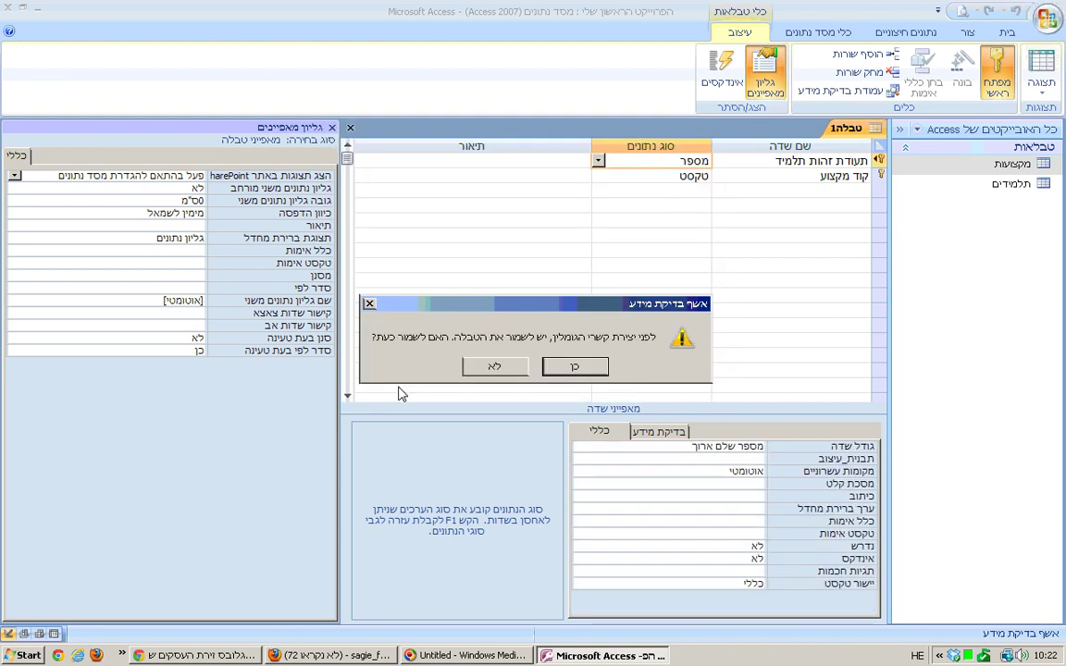
- Save the new table under the name מקצועות-תלמידים
left_click(574, 368)
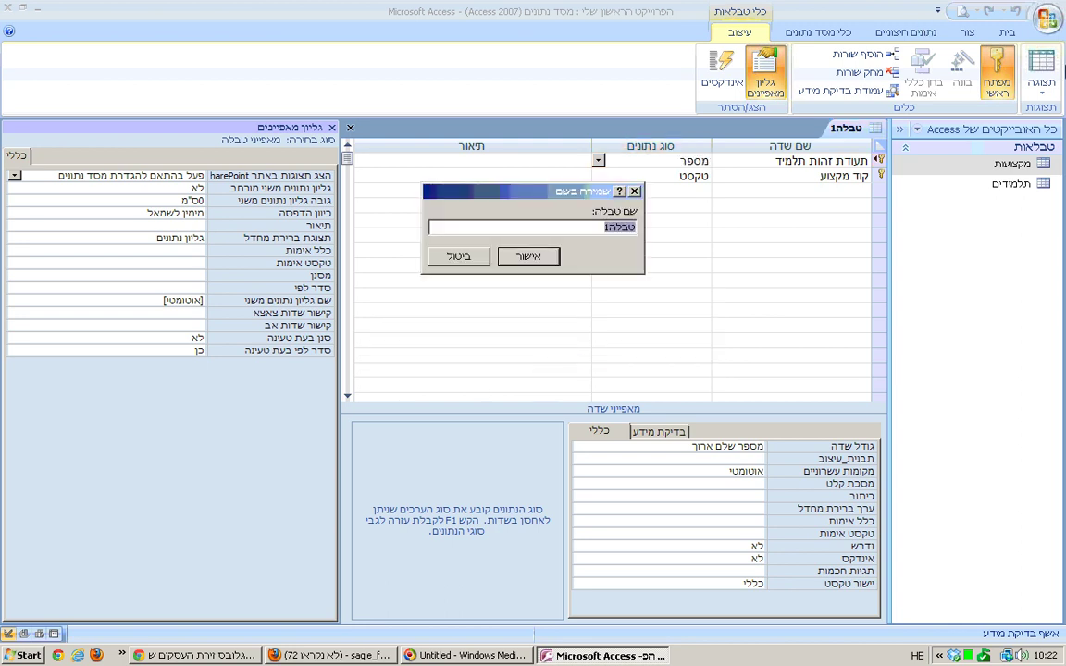
type("מקצועות-תלמידים")
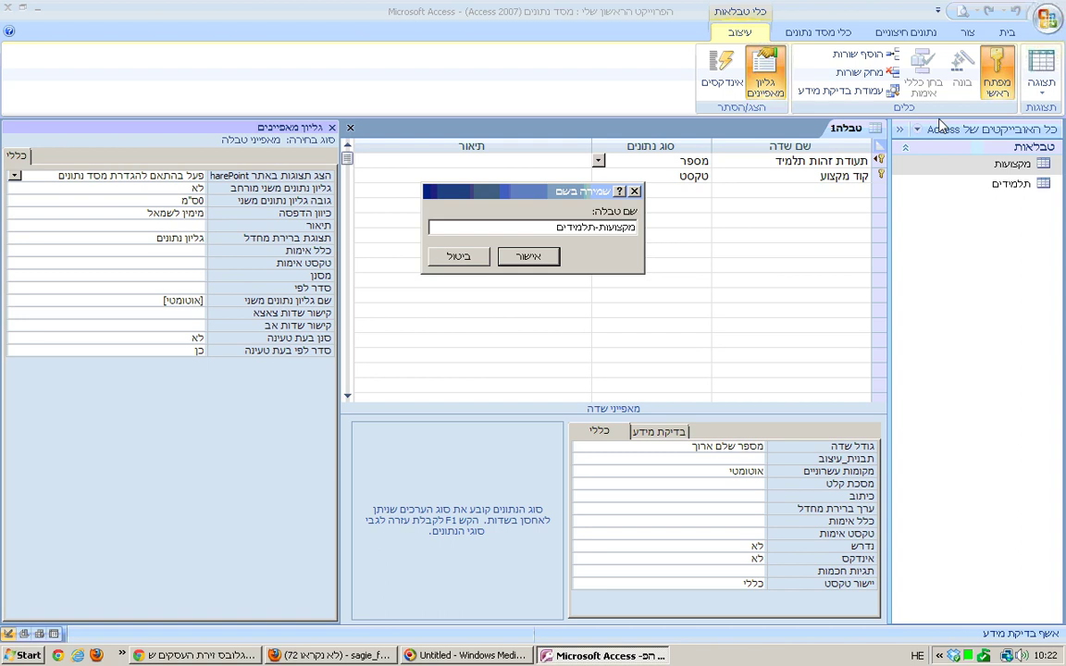
key("Return")
- Start a lookup for קוד מקצוע that takes the fields קוד, שם and רמת קושי from the מקצועות table
left_click(599, 175)
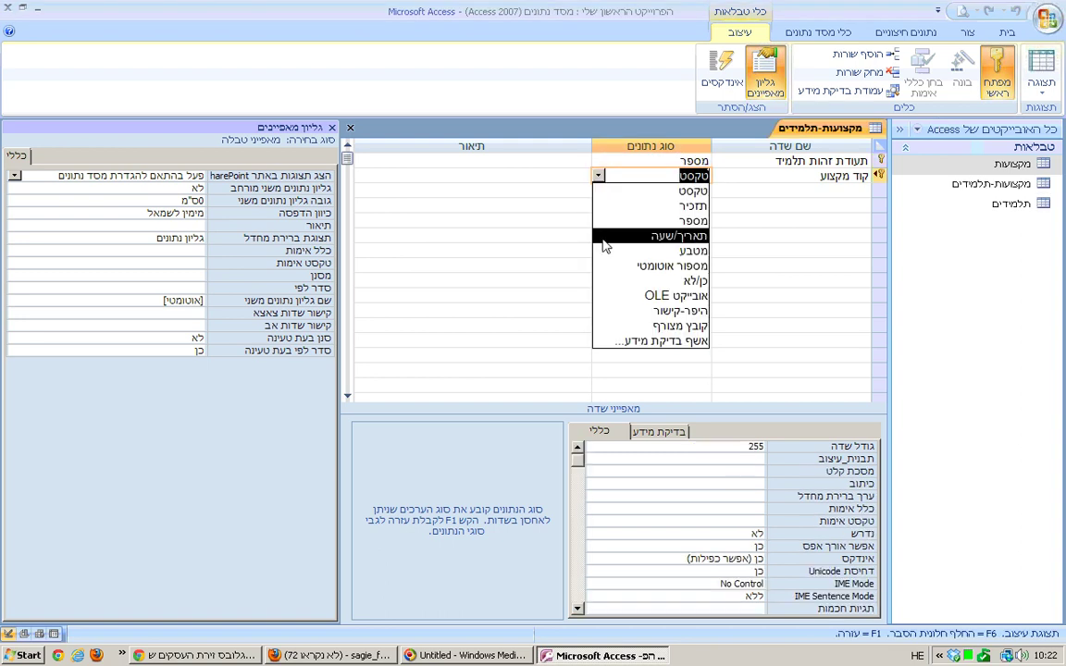
left_click(617, 341)
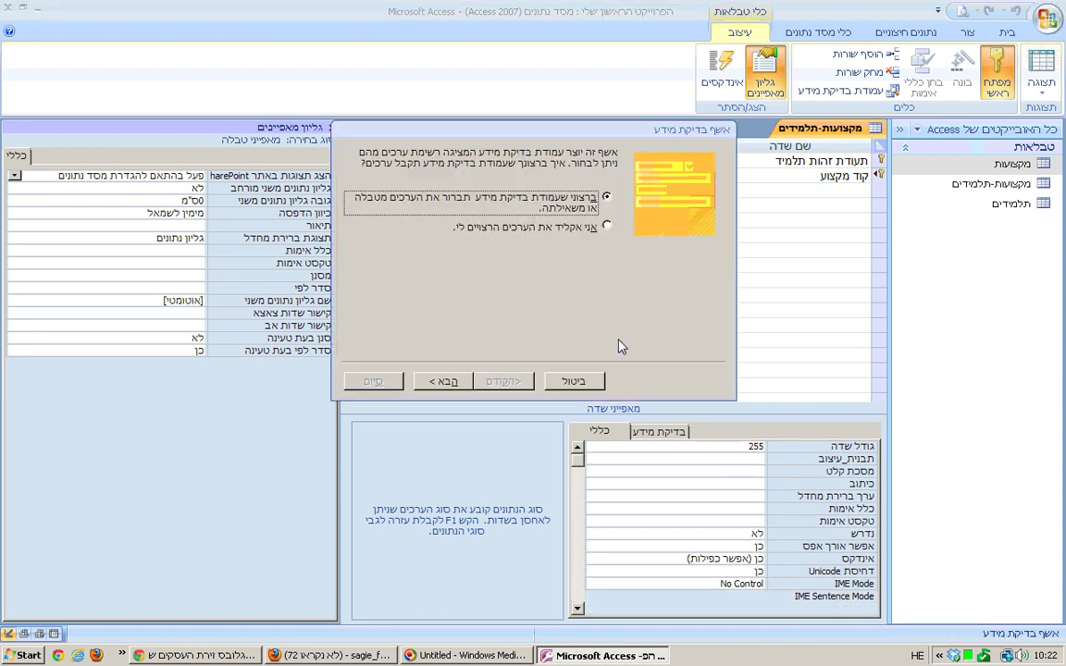
left_click(448, 387)
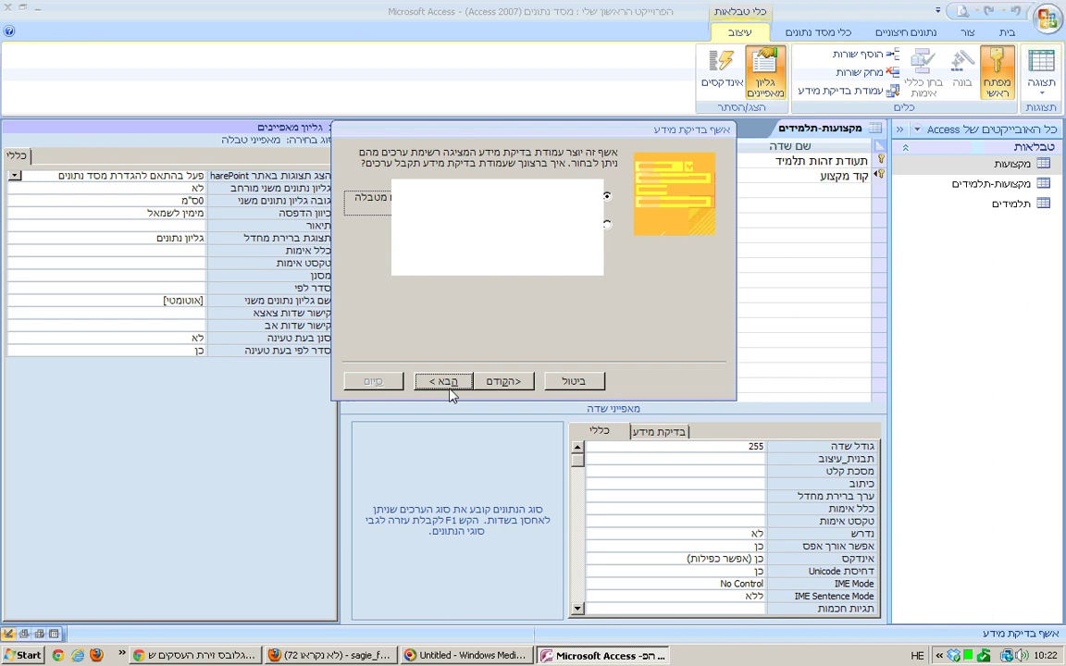
left_click(434, 382)
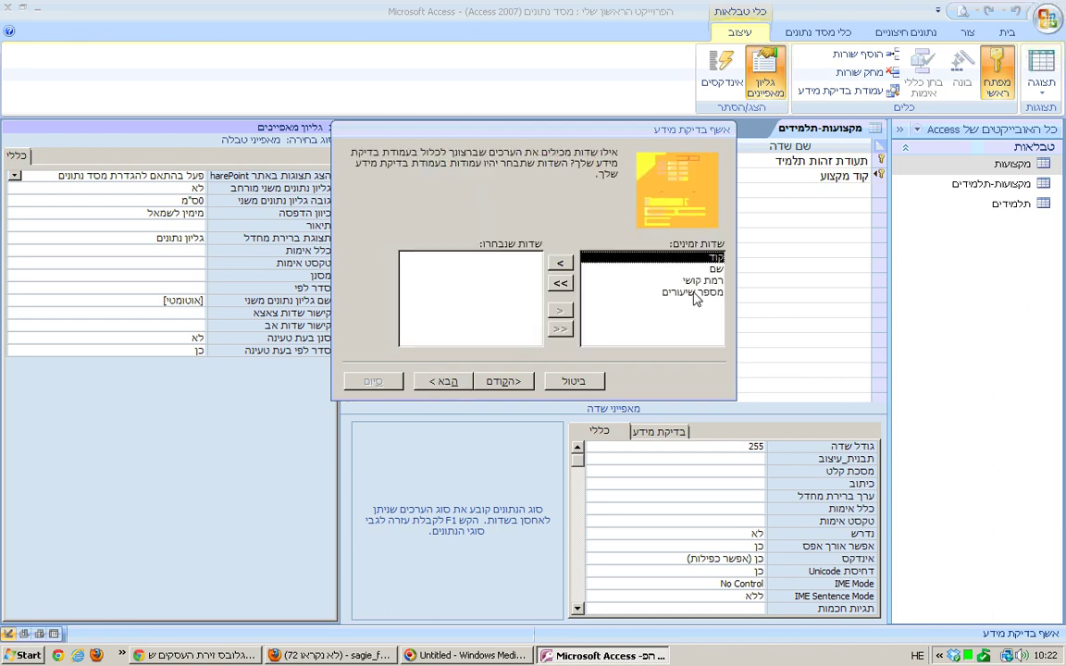
left_click(560, 264)
left_click(560, 263)
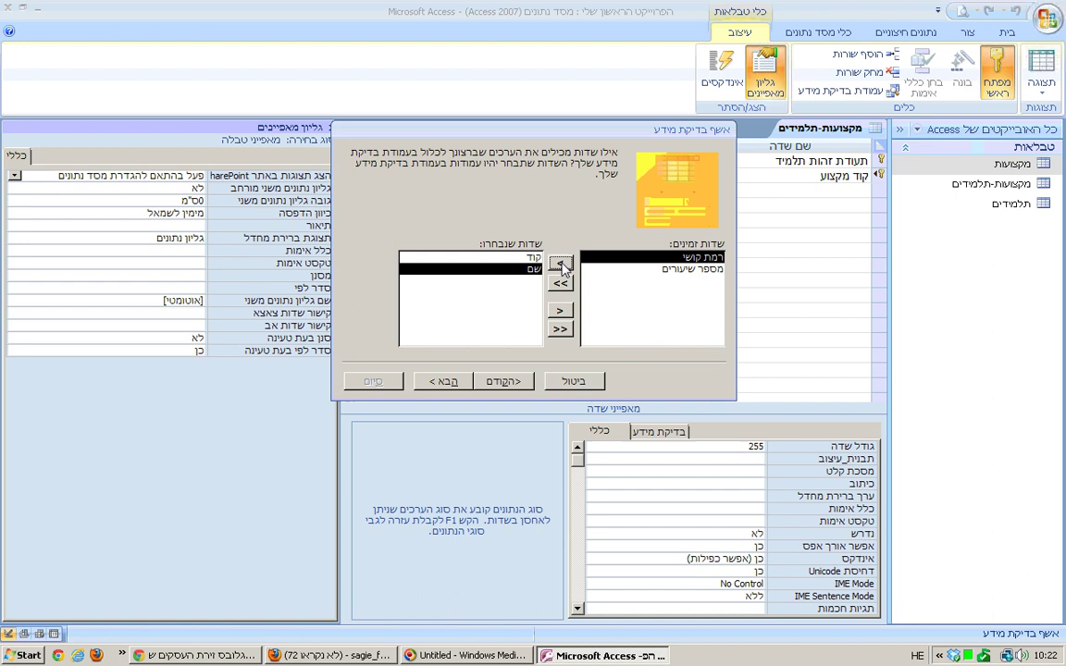
left_click(560, 264)
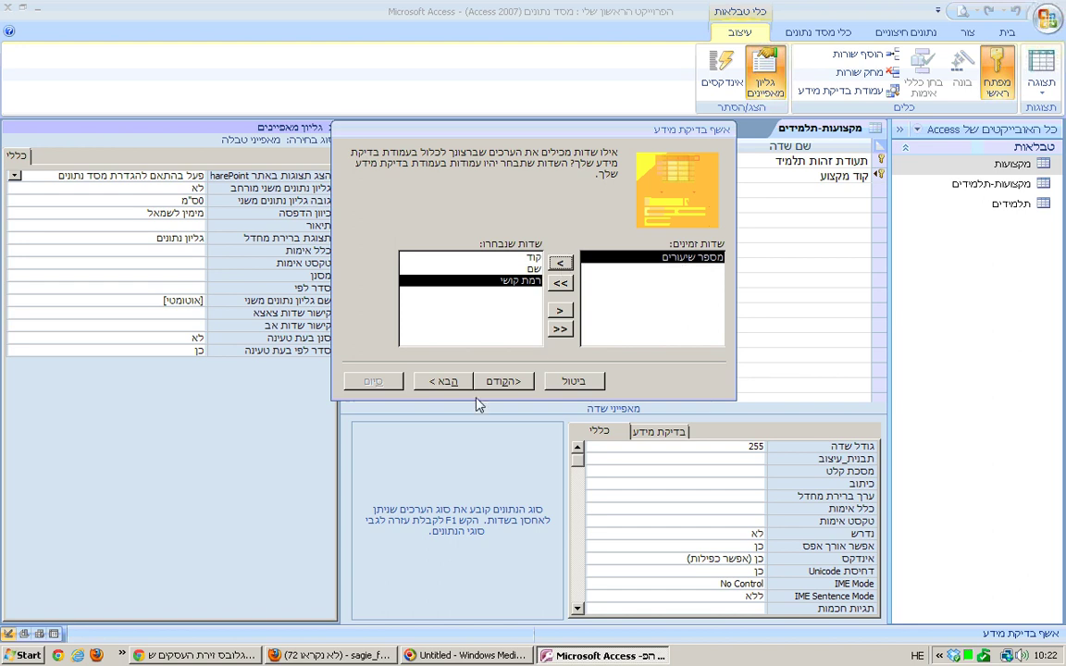
left_click(441, 381)
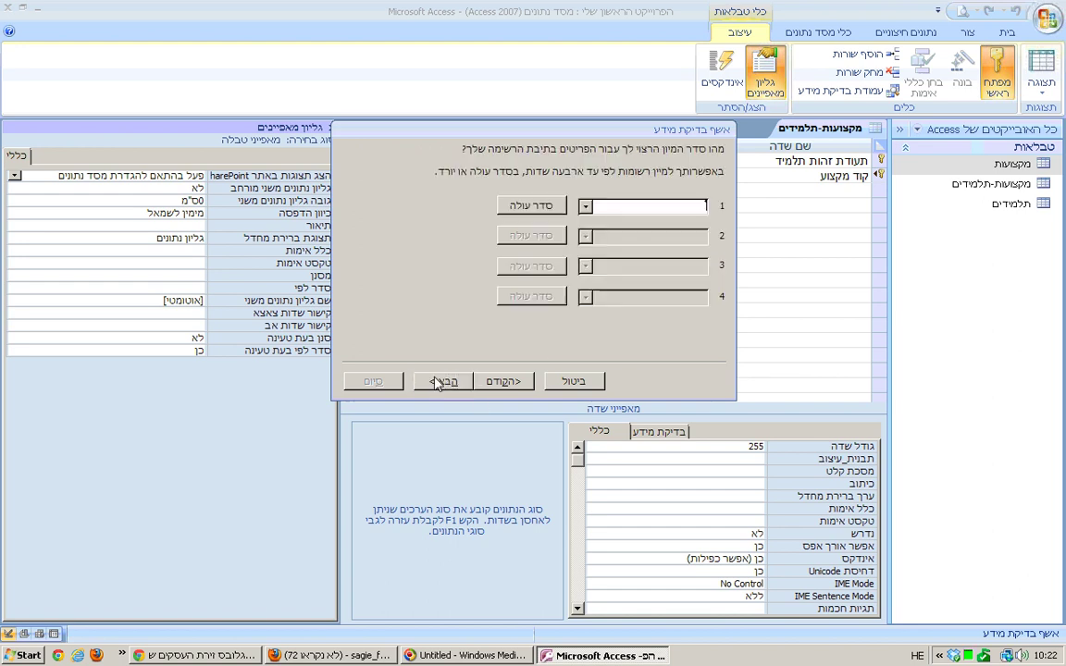
- Sort the קוד מקצוע lookup's items by שם and then by רמת קושי
left_click(585, 206)
left_click(586, 245)
left_click(586, 238)
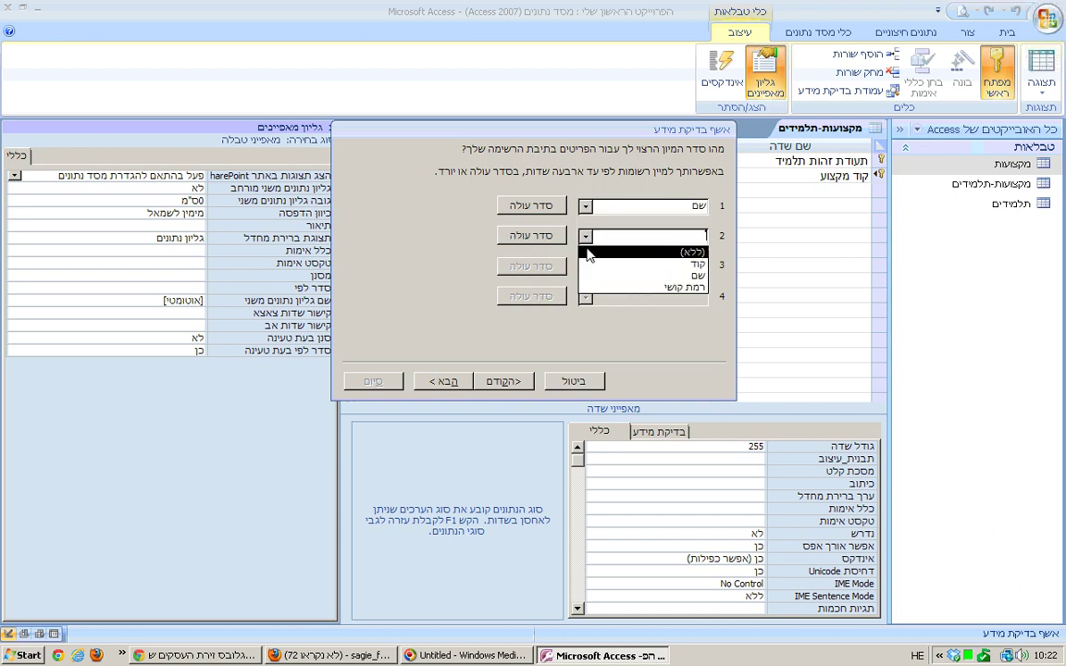
left_click(591, 287)
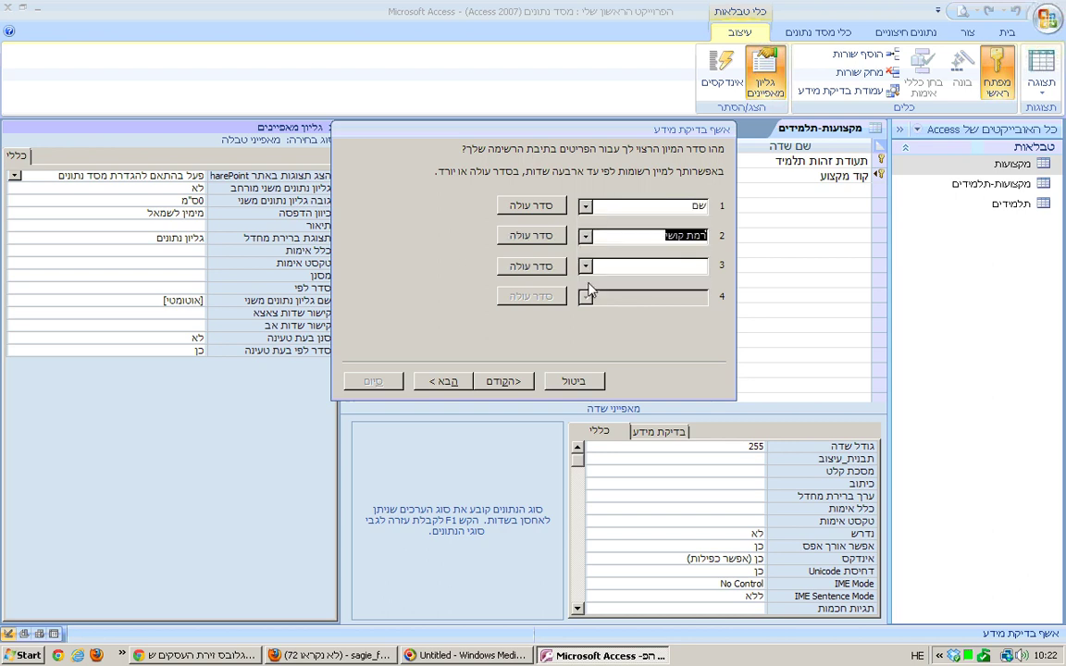
left_click(438, 380)
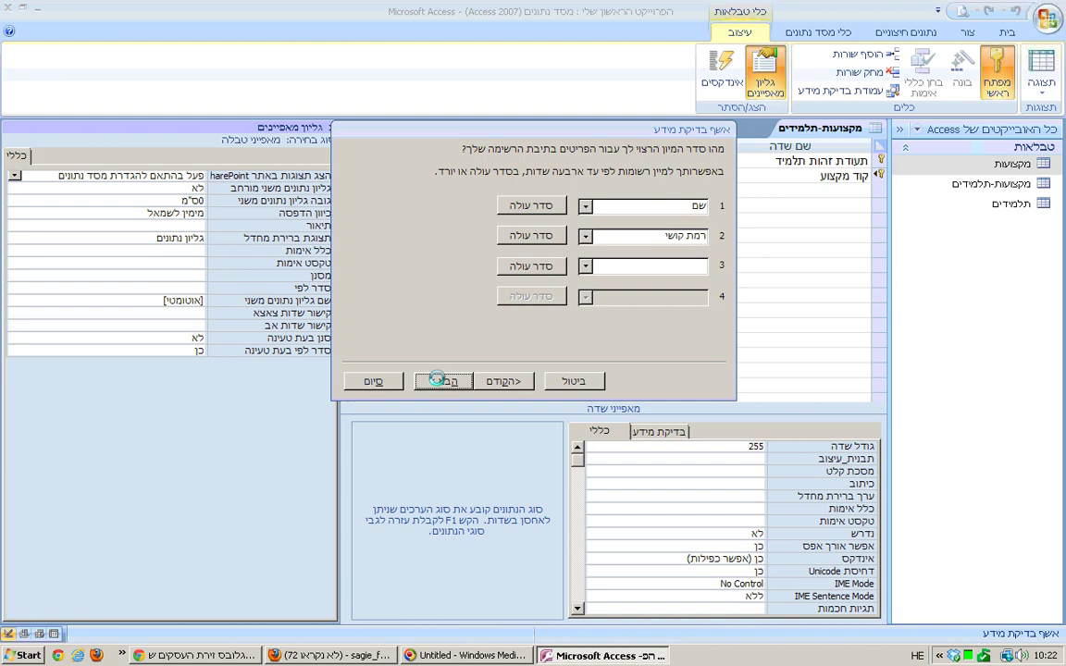
- Show the key column in the קוד מקצוע lookup and finish it with קוד as the stored field
left_click(685, 219)
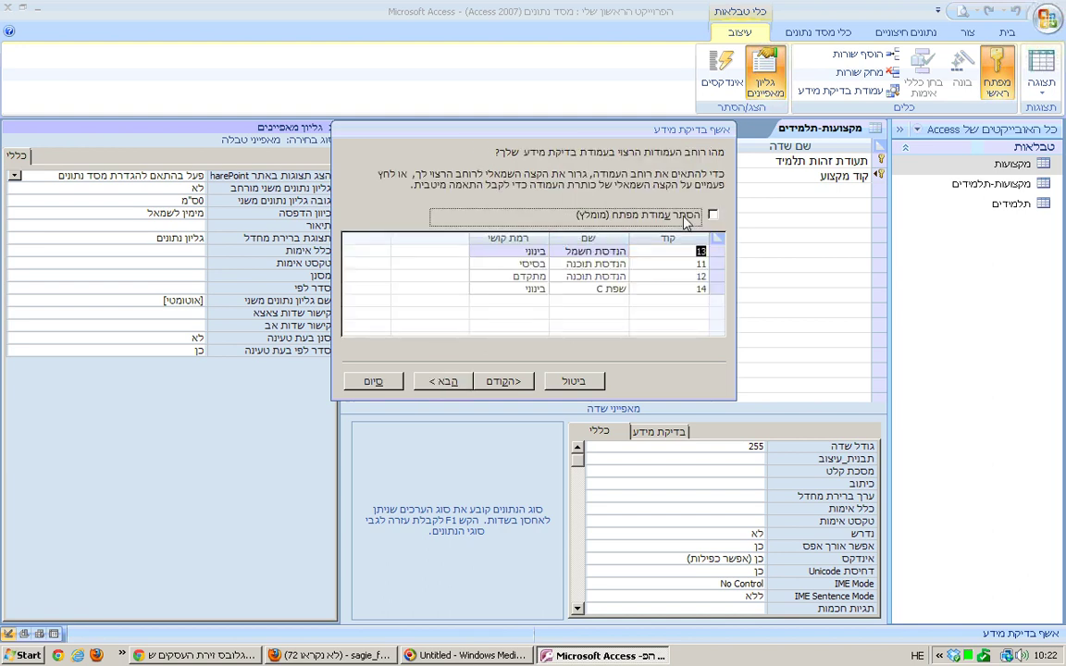
left_click(435, 380)
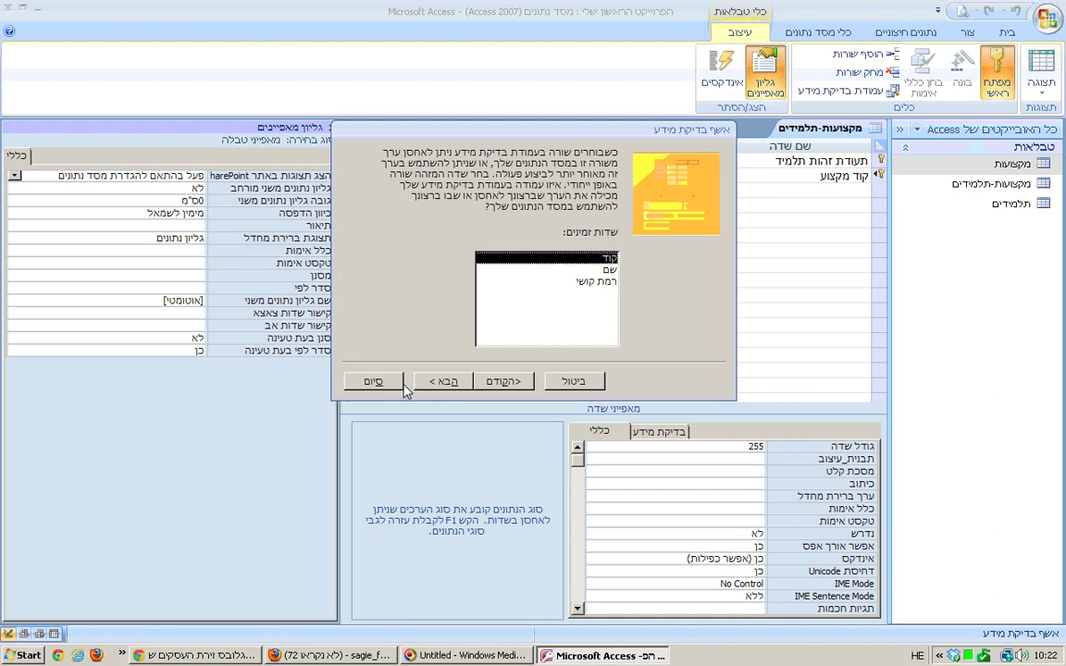
left_click(388, 384)
left_click(384, 383)
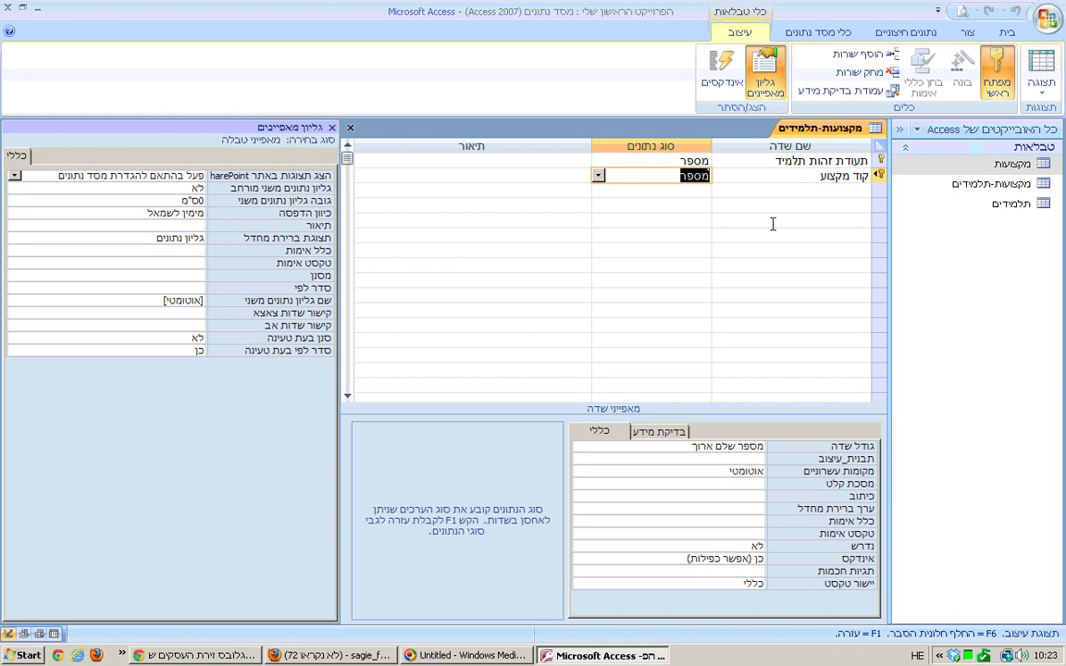
- Add a field named תאריך רישום with the data type תאריך/שעה
left_click(786, 193)
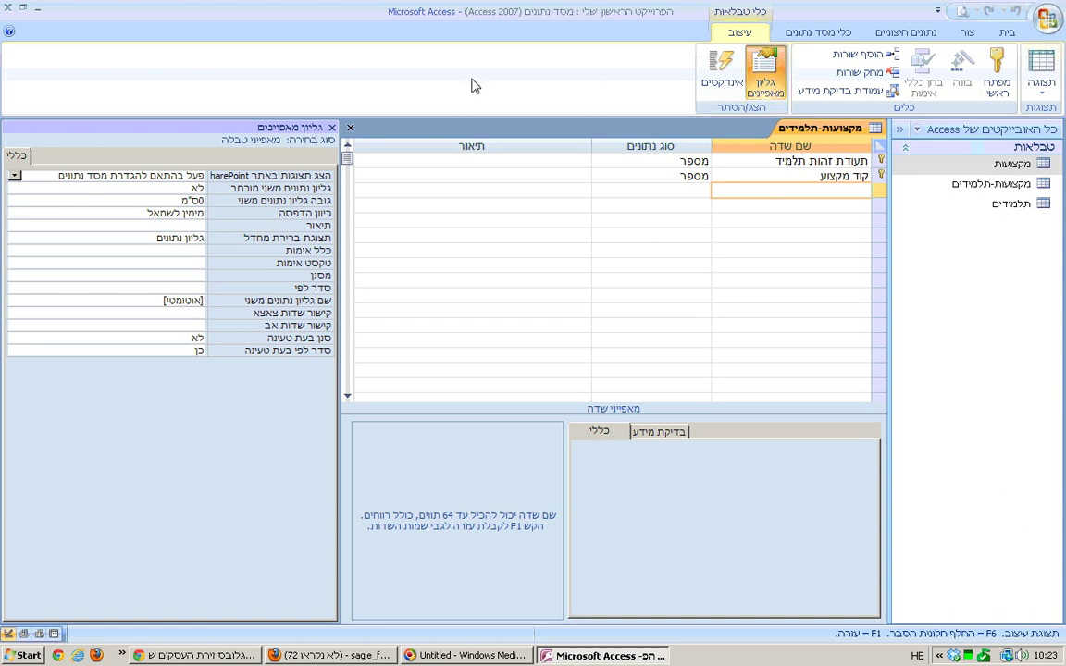
type("תאר")
type("יך ה")
type("ישום")
key("Down")
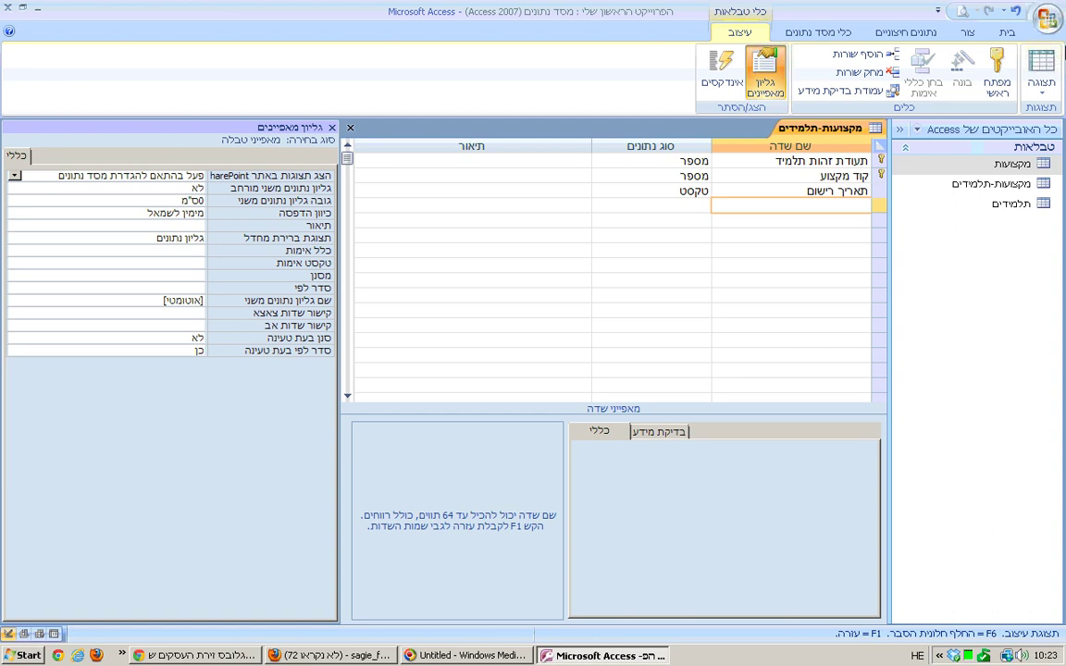
left_click(598, 190)
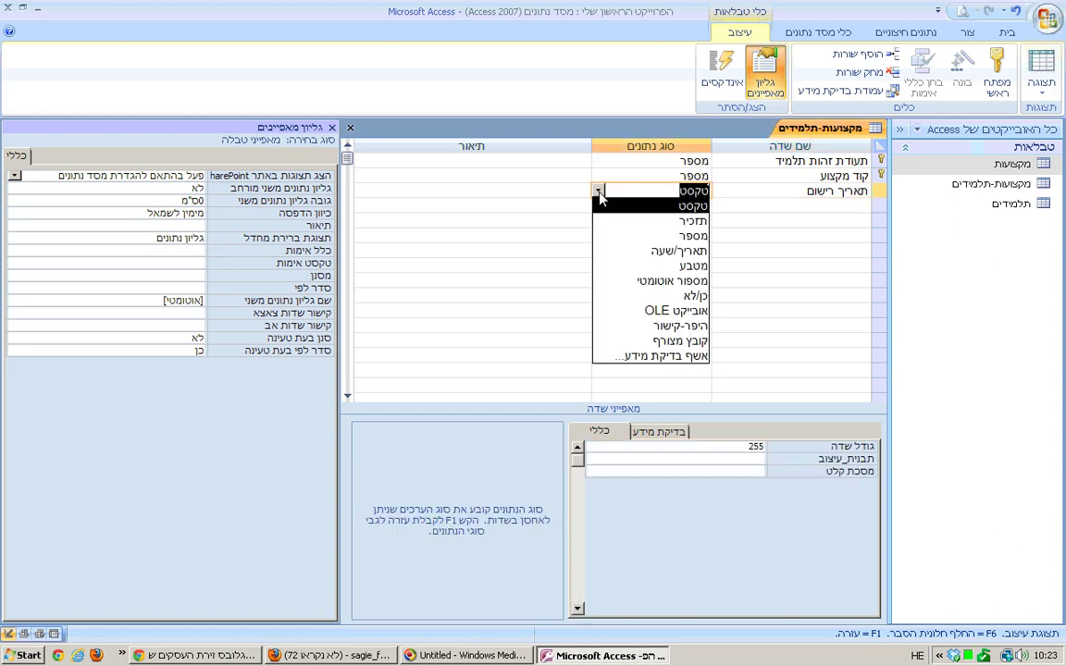
left_click(618, 252)
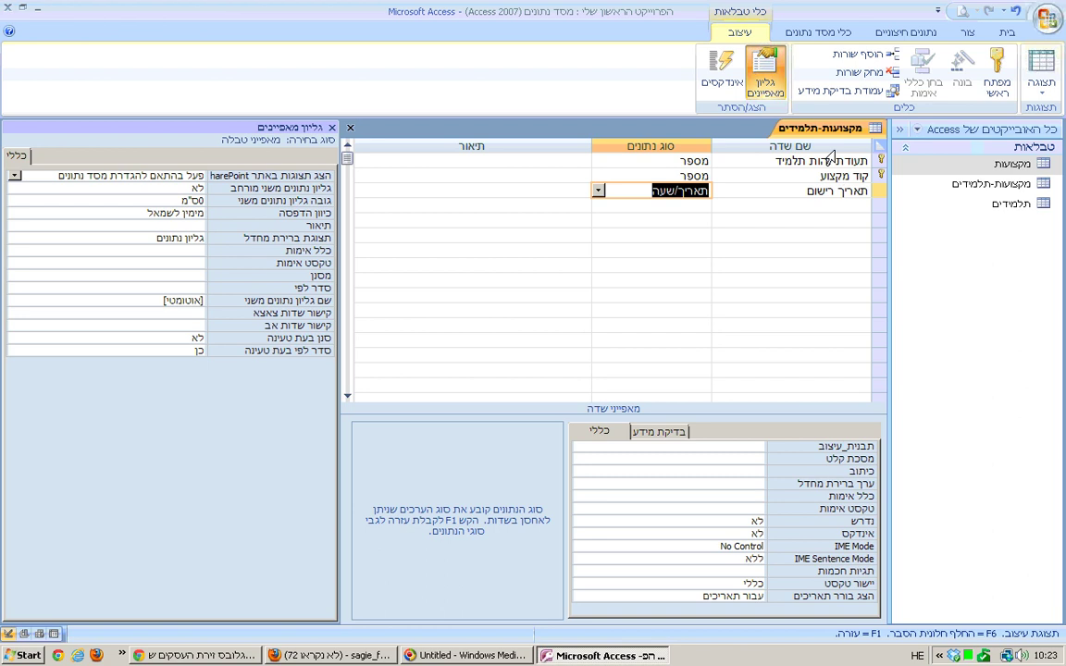
- Add a field named ציון with the data type מספר
left_click(840, 205)
type("ציון")
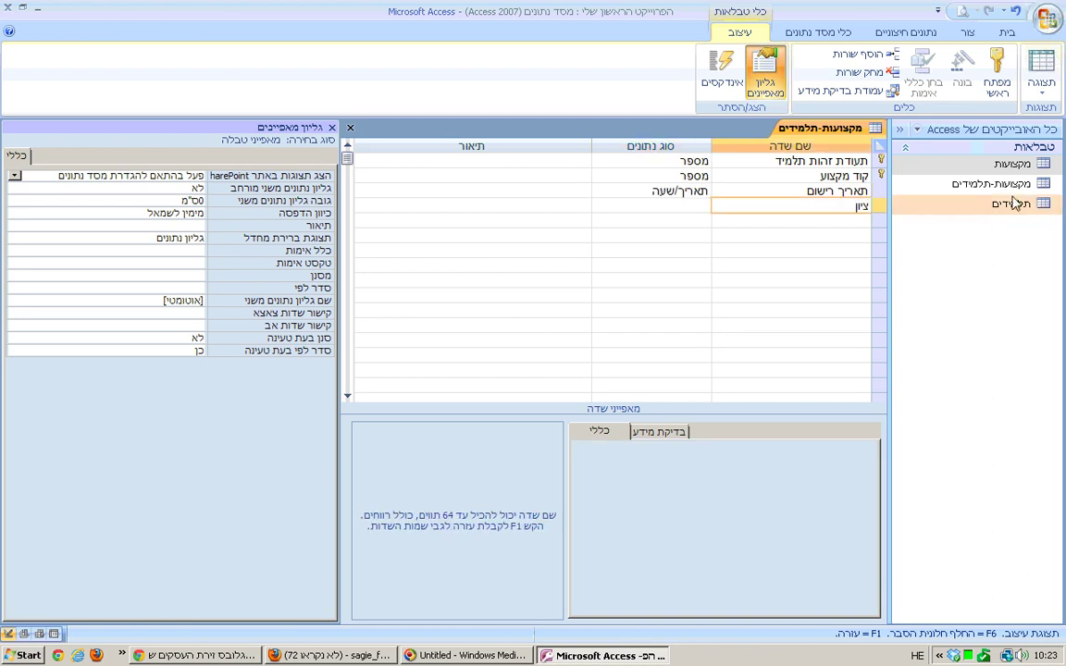
left_click(628, 205)
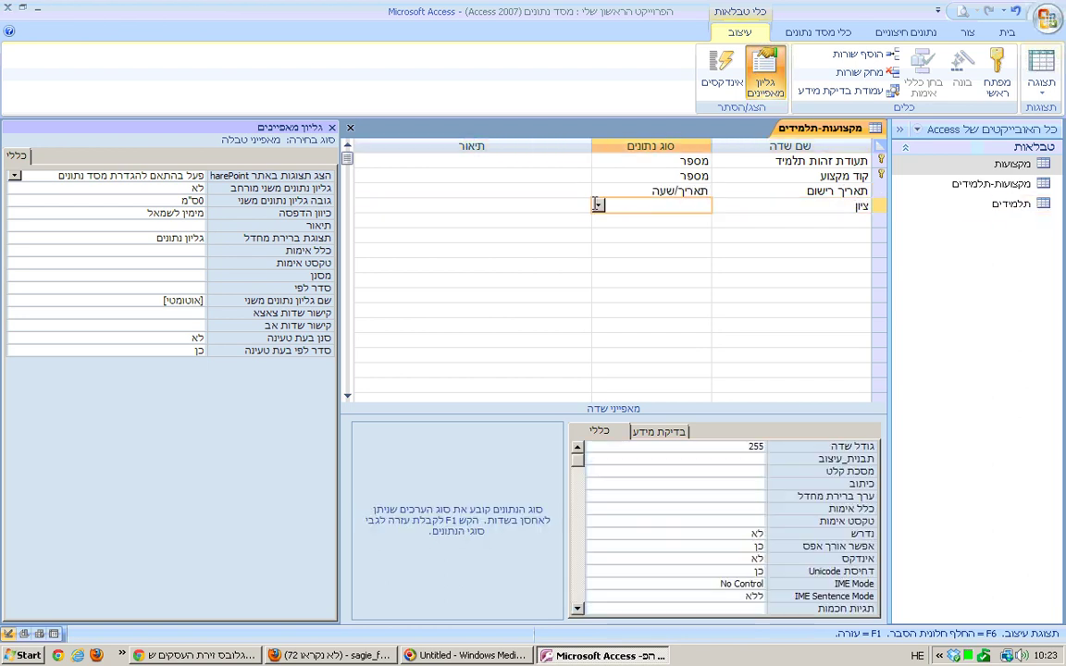
left_click(598, 206)
left_click(622, 249)
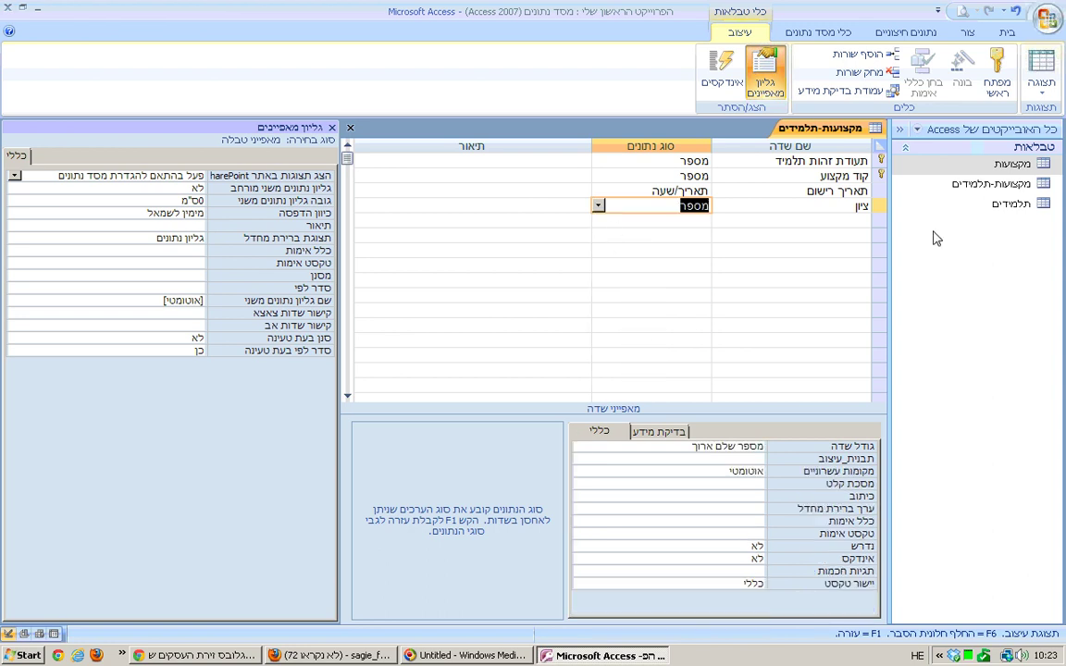
- Add a field named שילם with the data type כן/לא to the מקצועות-תלמידים table
left_click(857, 222)
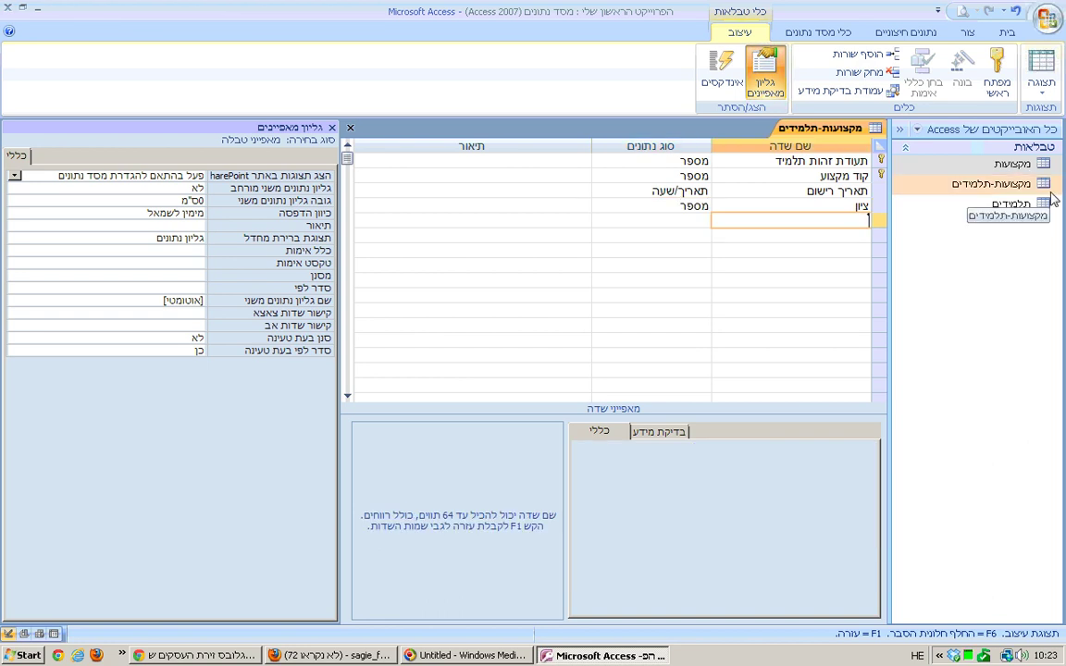
type("שילם")
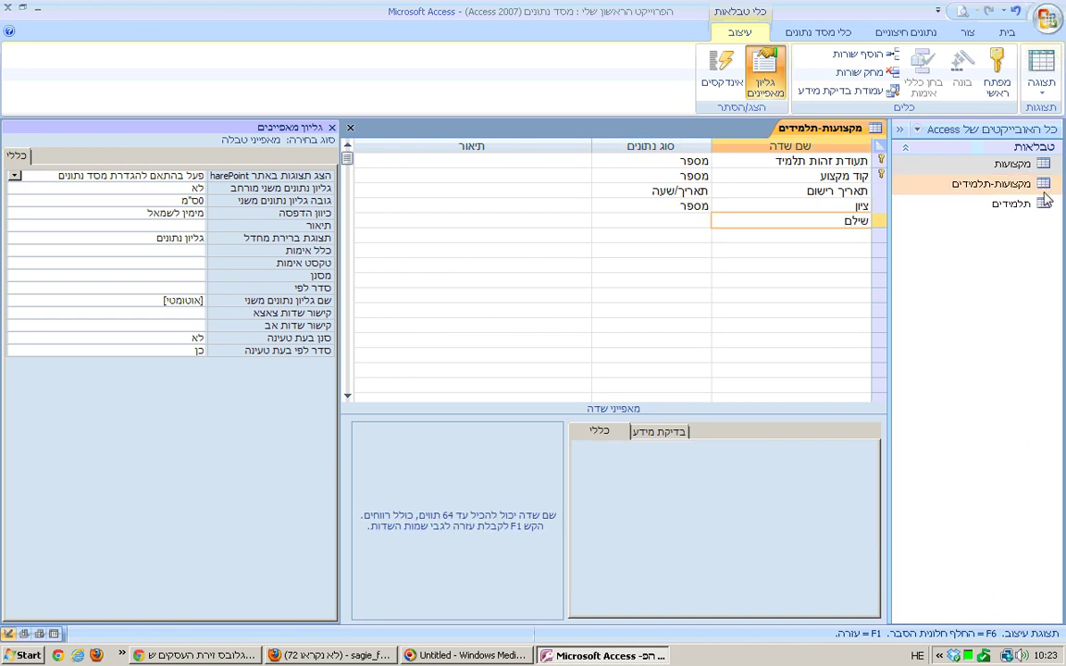
left_click(598, 220)
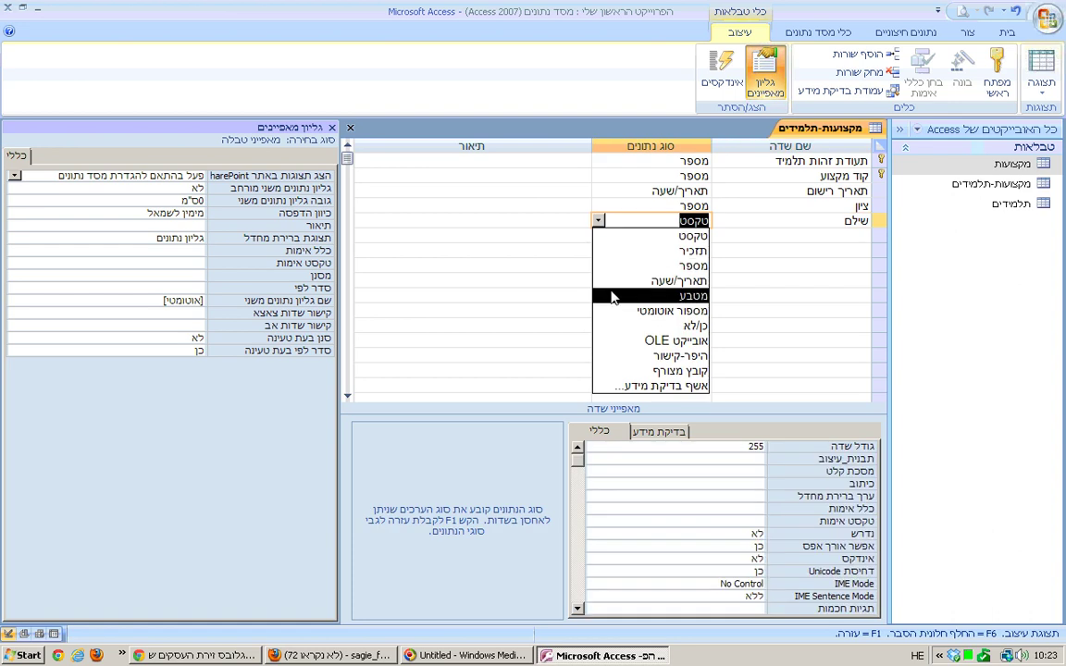
left_click(612, 325)
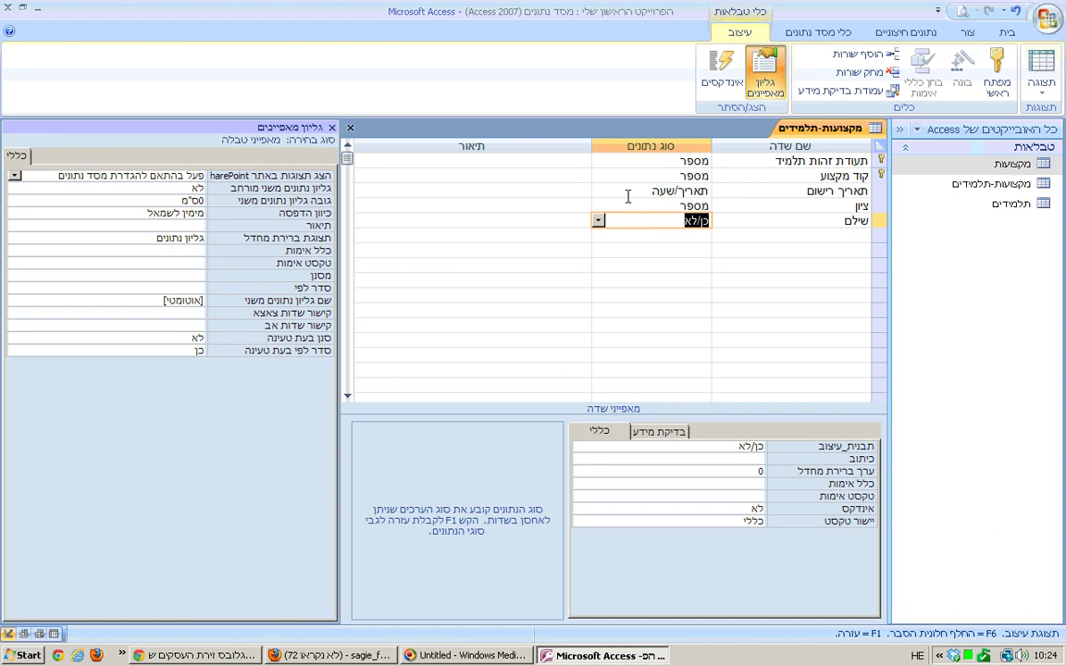
- Set the validation rule (כלל אימות) of the ציון field to >=0 And <=100
left_click(668, 210)
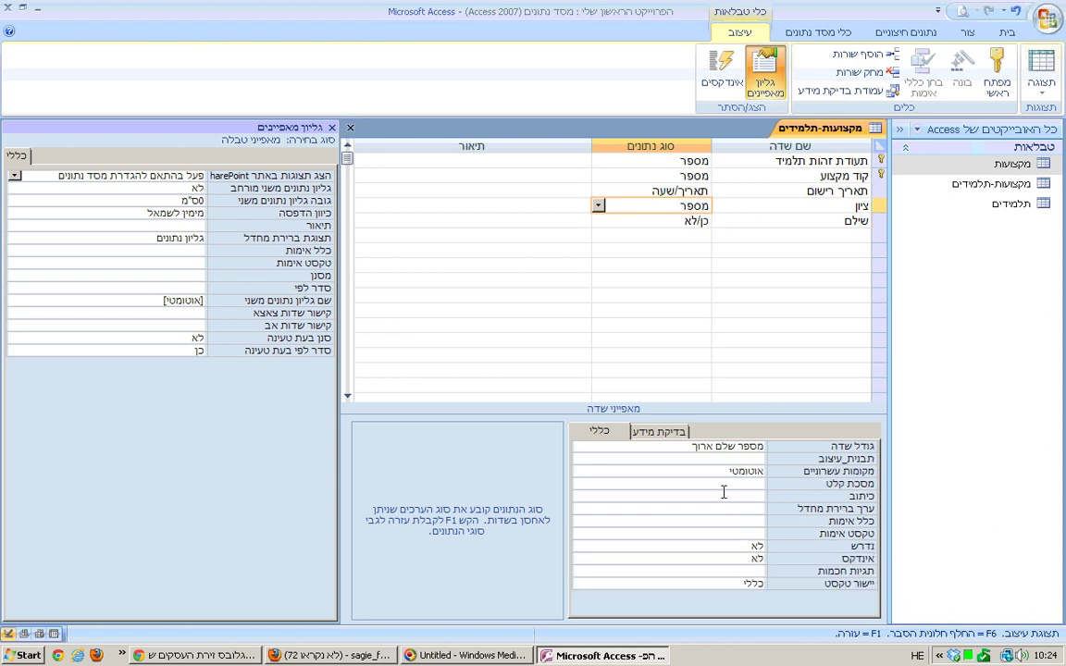
left_click(739, 523)
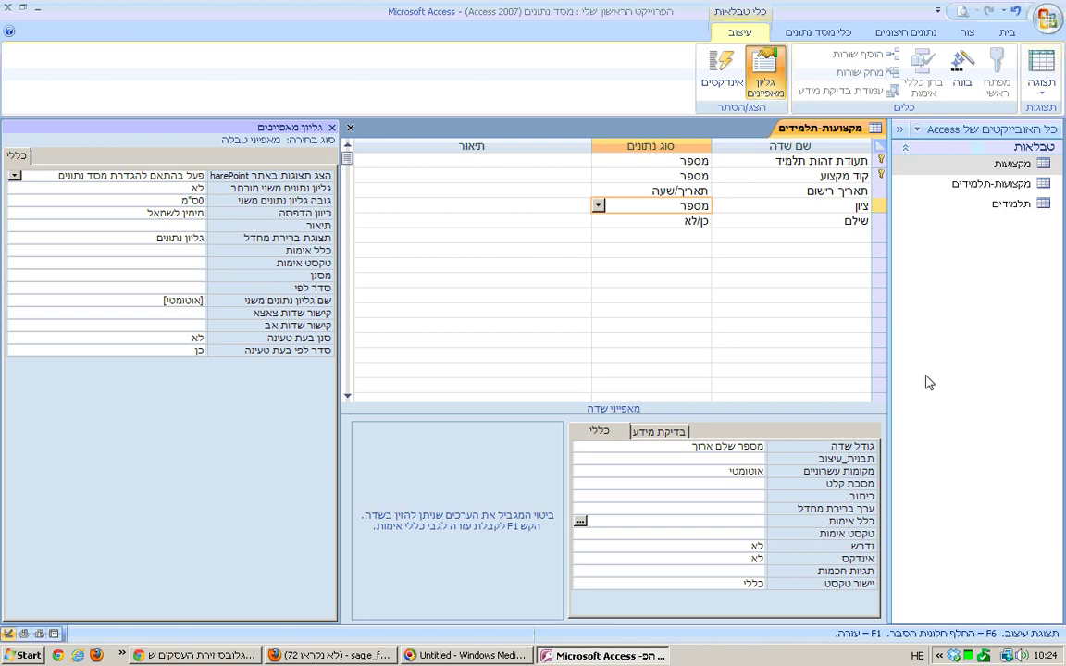
key("alt+shift")
type("<")
type("=0 a")
type("nd <")
type("=100")
key("Return")
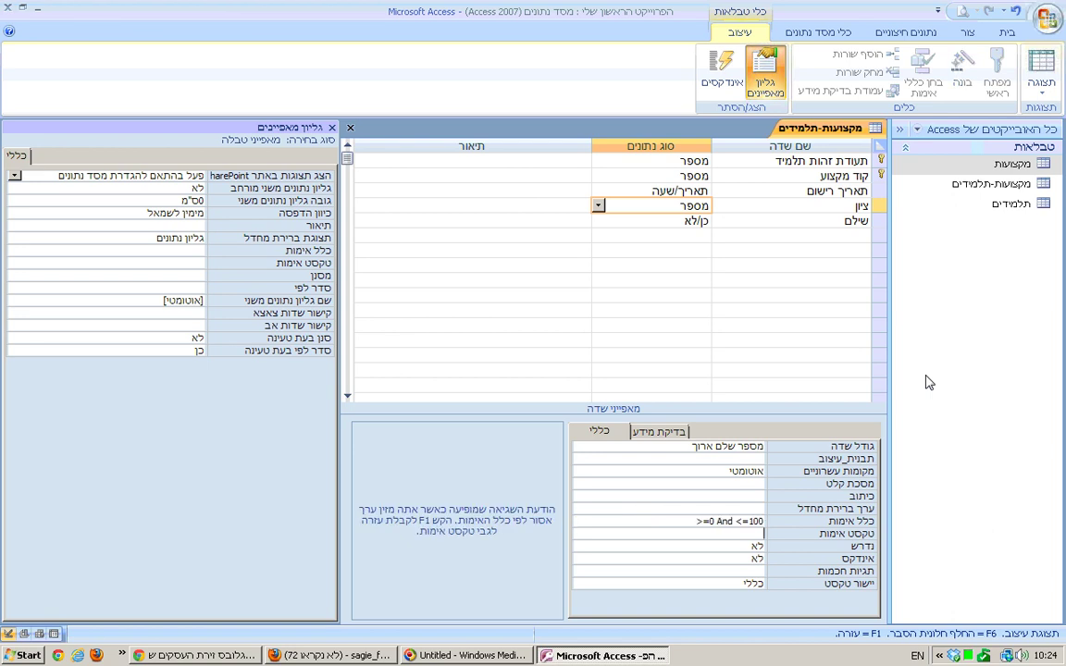
- Set the ציון field's validation text to "הציון חייב להיות בין 0 לבין 100", and close the table with its changes saved
key("alt+shift")
type("הציון חייב להיות בין")
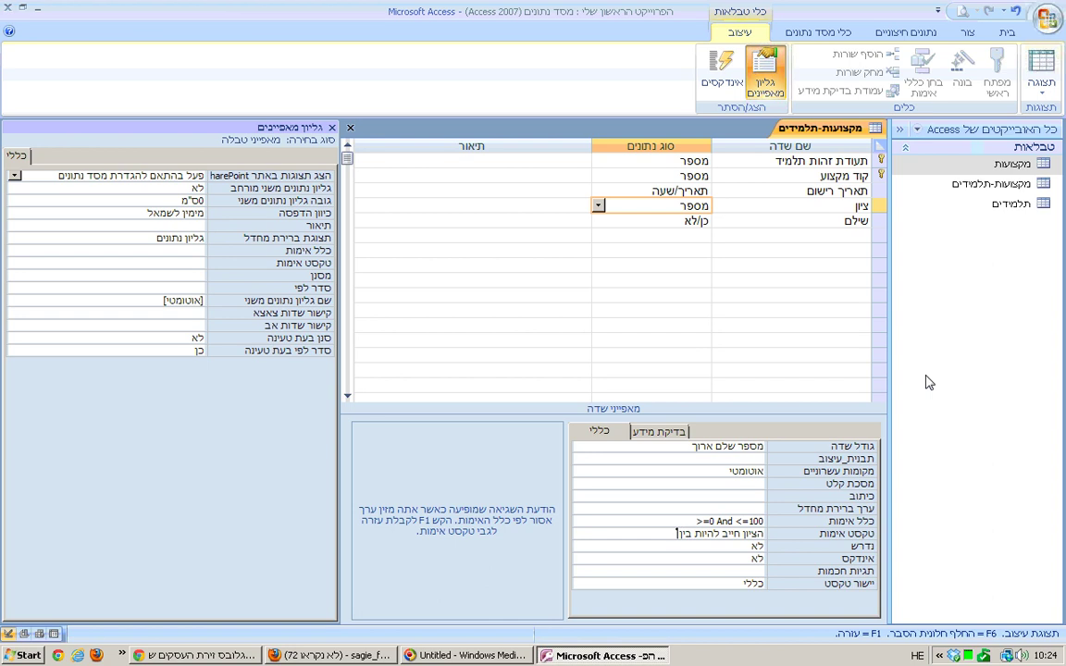
type(" 0 לבין100")
key("Return")
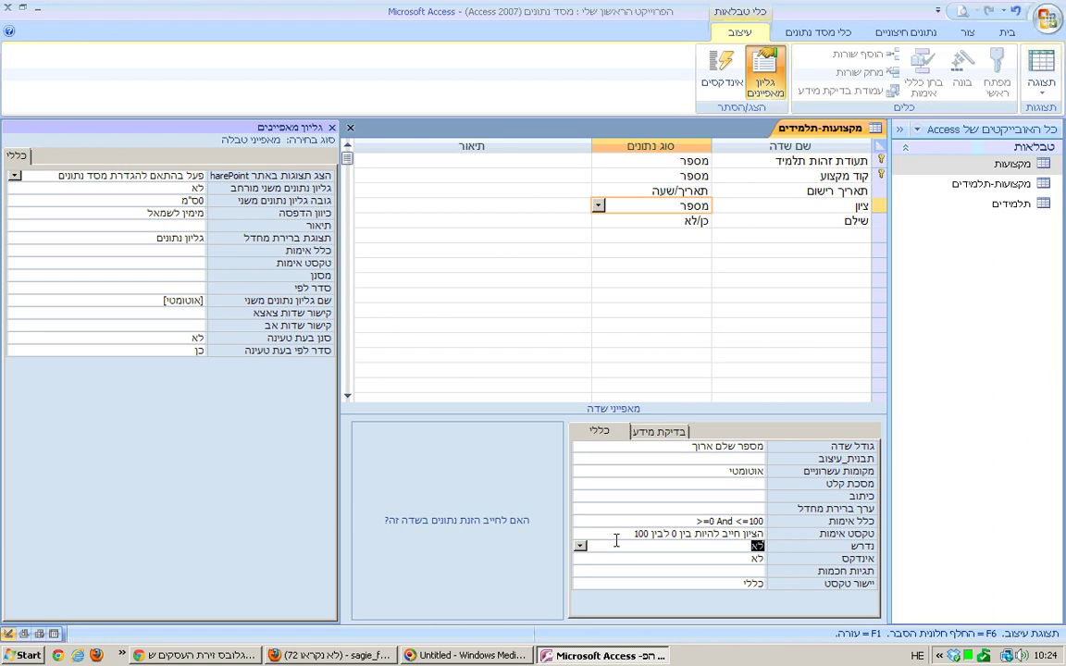
left_click(349, 128)
left_click(607, 368)
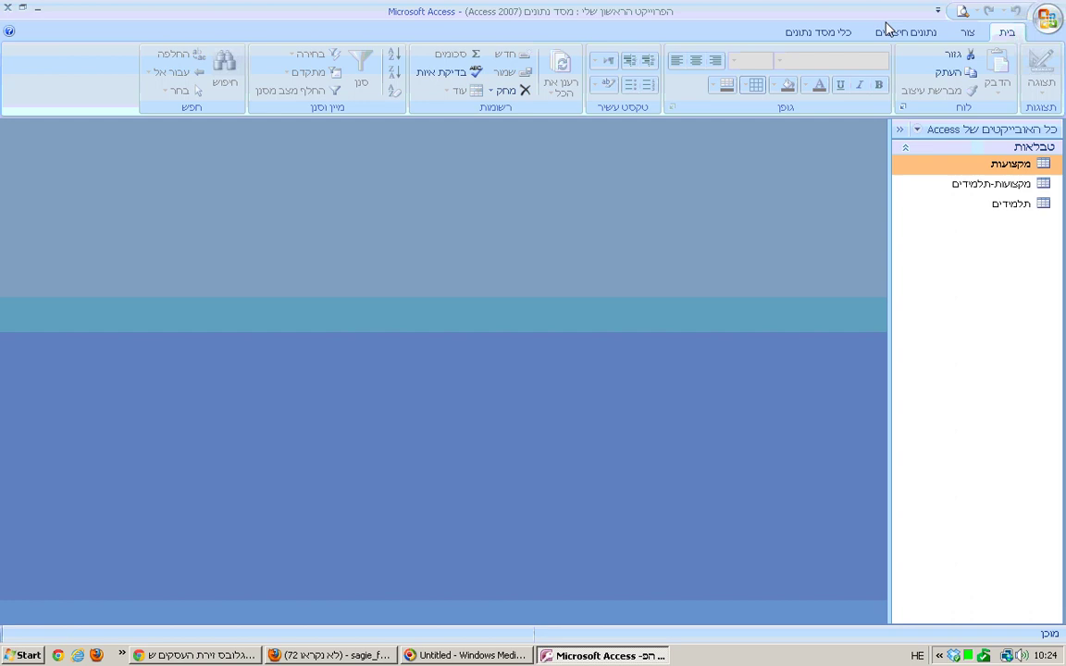
- Open the database relationships diagram and arrange the tables so that מקצועות-תלמידים sits between מקצועות and תלמידים
left_click(818, 34)
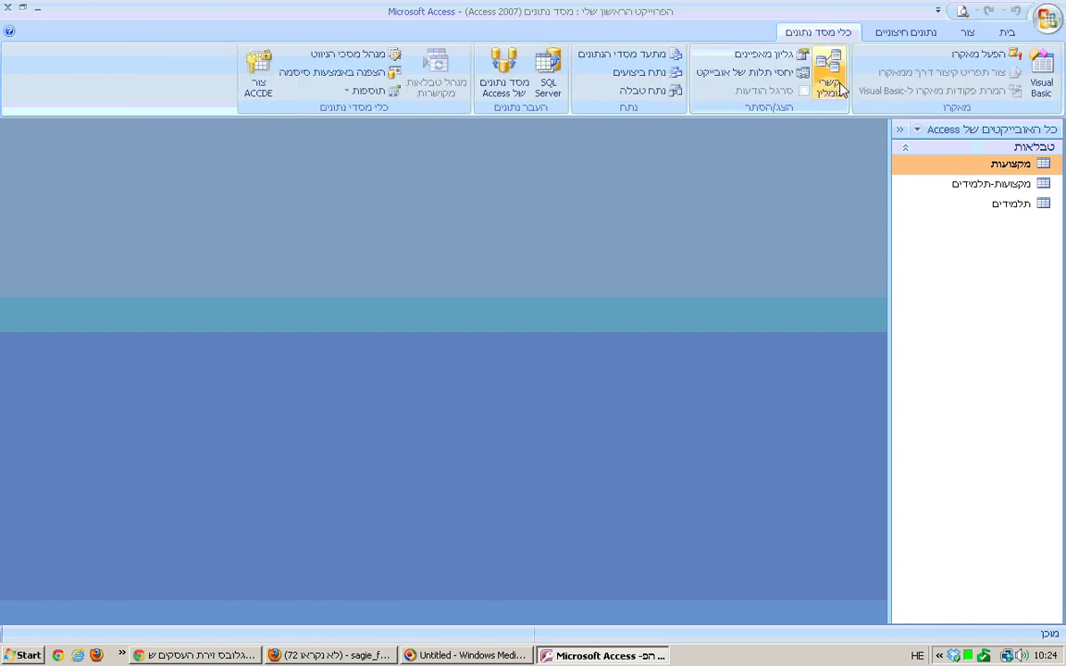
left_click(833, 84)
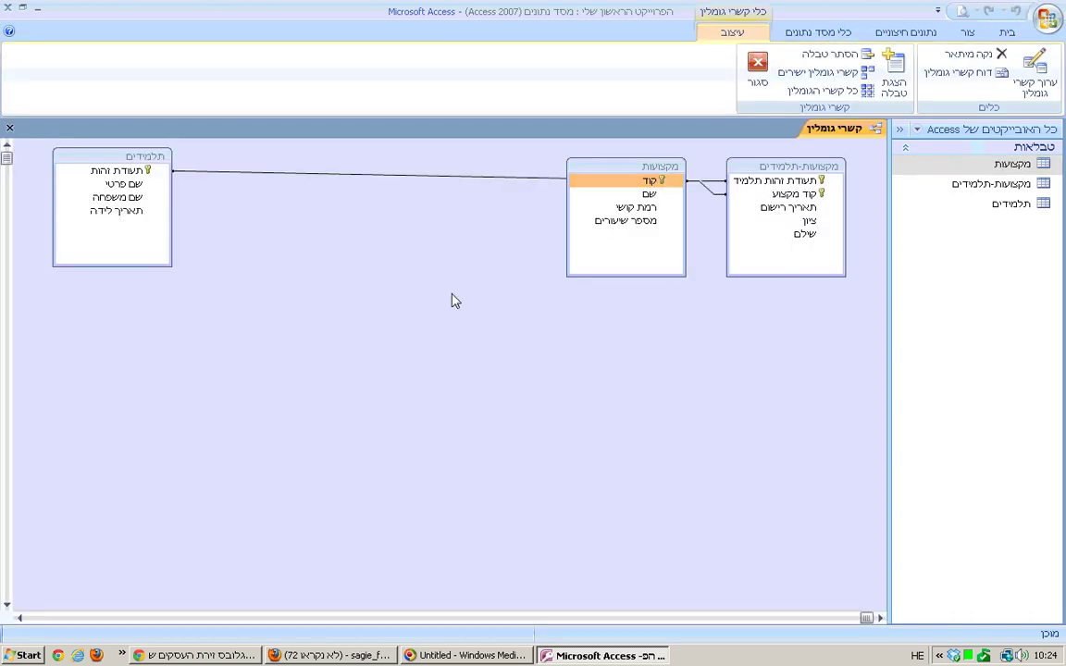
left_click_drag(626, 166, 385, 223)
left_click(121, 171)
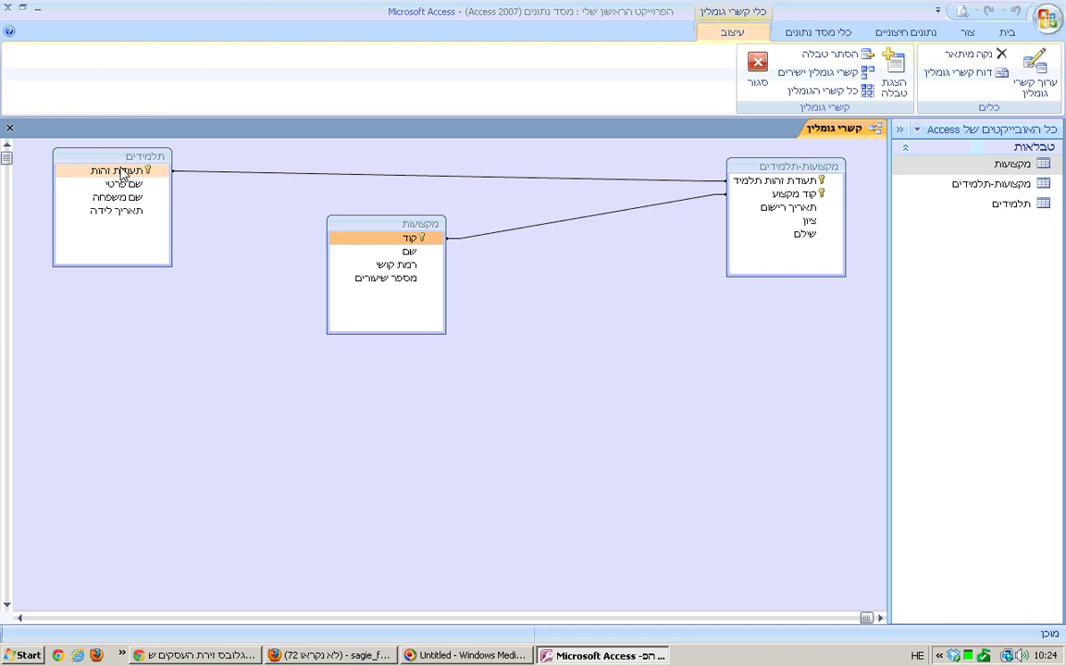
left_click_drag(121, 156, 723, 229)
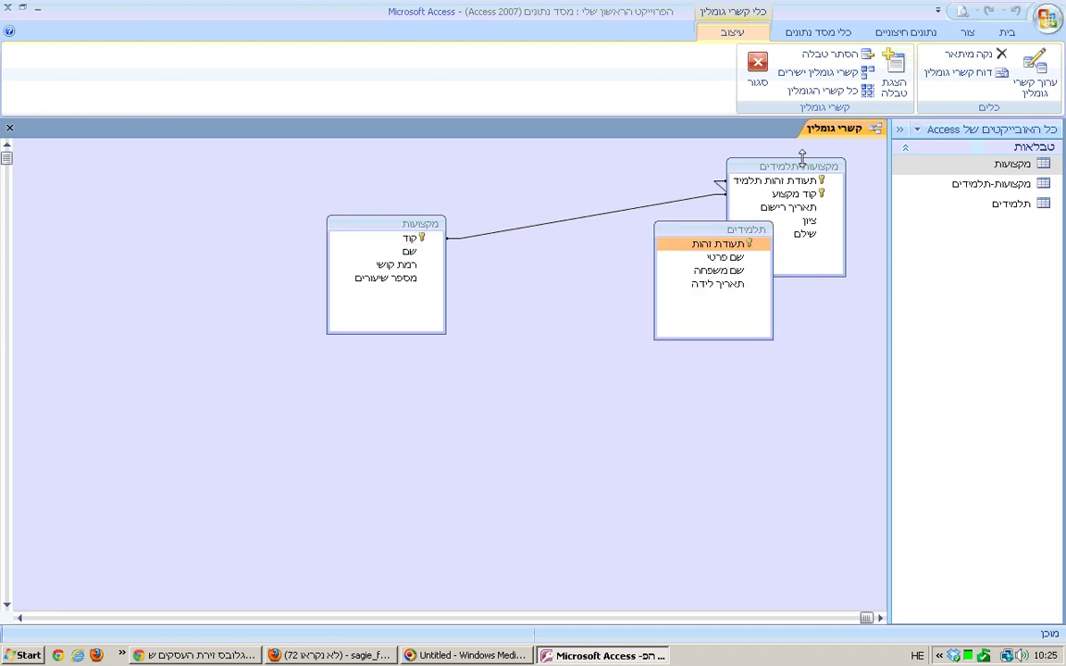
left_click_drag(802, 156, 575, 228)
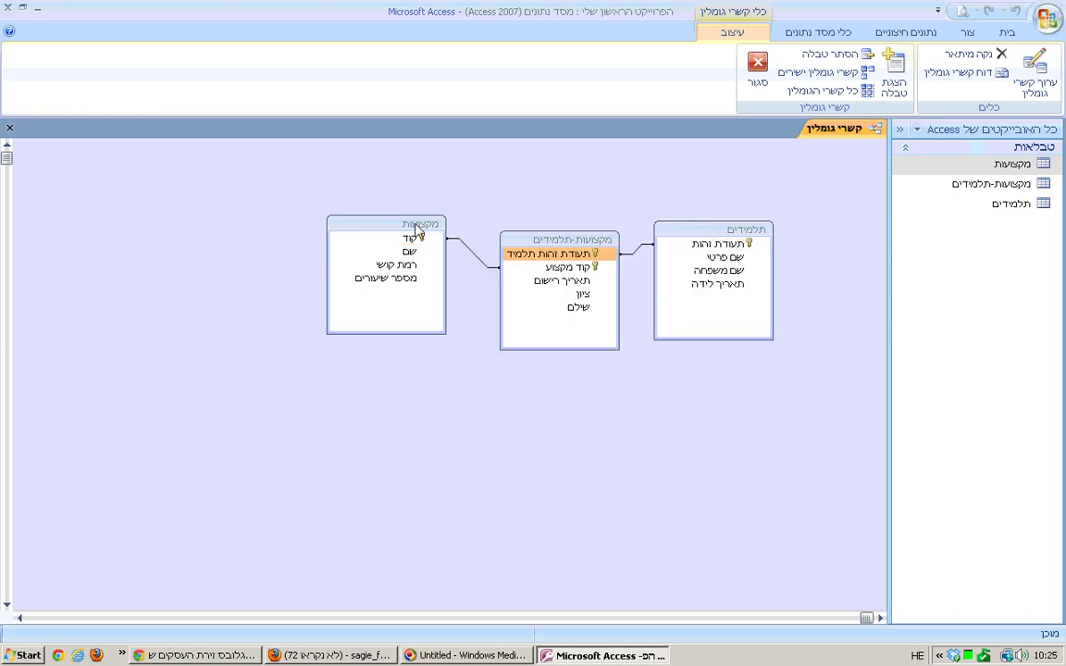
- Enforce referential integrity with cascading updates and deletes on the relationship between תלמידים and מקצועות-תלמידים
double_click(636, 259)
left_click(638, 265)
left_click(630, 285)
left_click(620, 305)
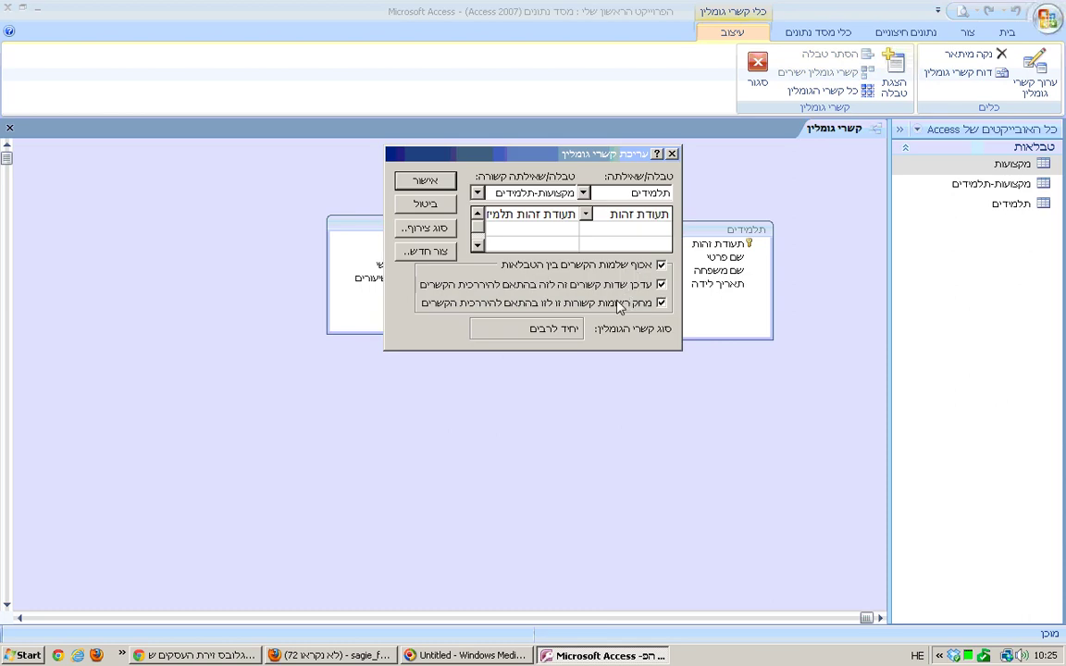
key("Return")
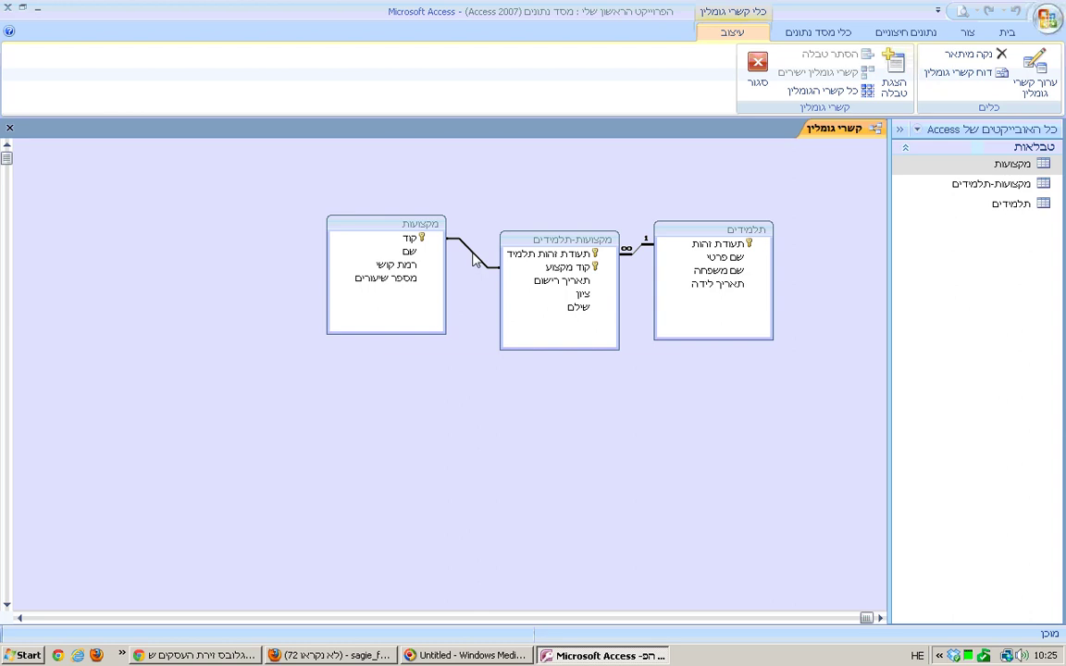
- Enforce referential integrity with cascading updates on the מקצועות to מקצועות-תלמידים relationship, and close the relationships diagram with its layout saved
double_click(474, 260)
left_click(558, 265)
left_click(556, 283)
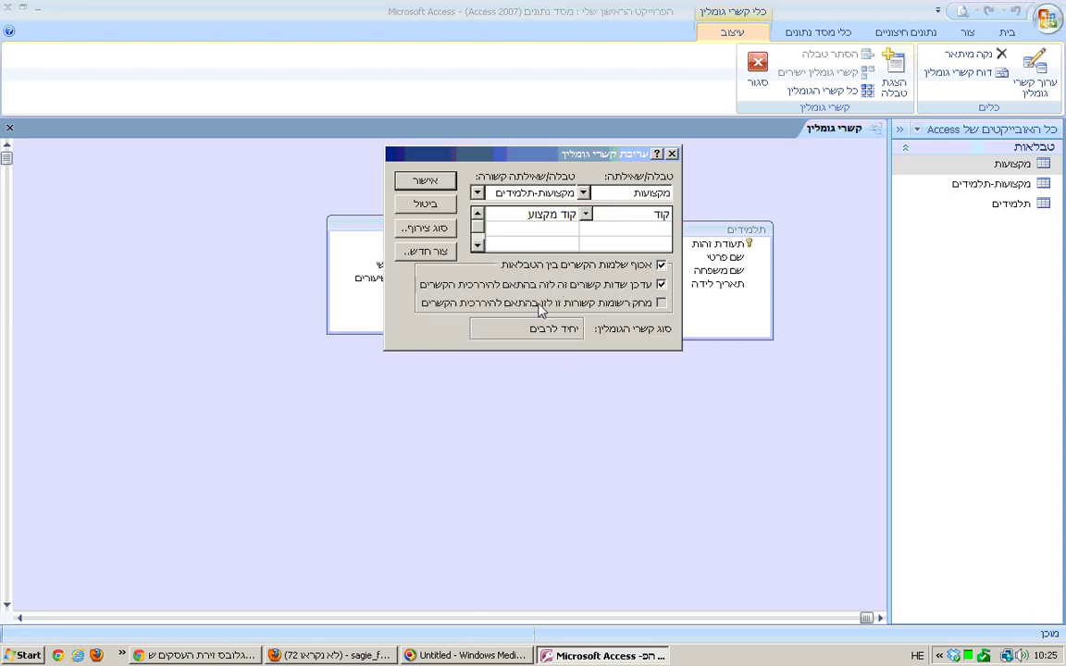
left_click(425, 180)
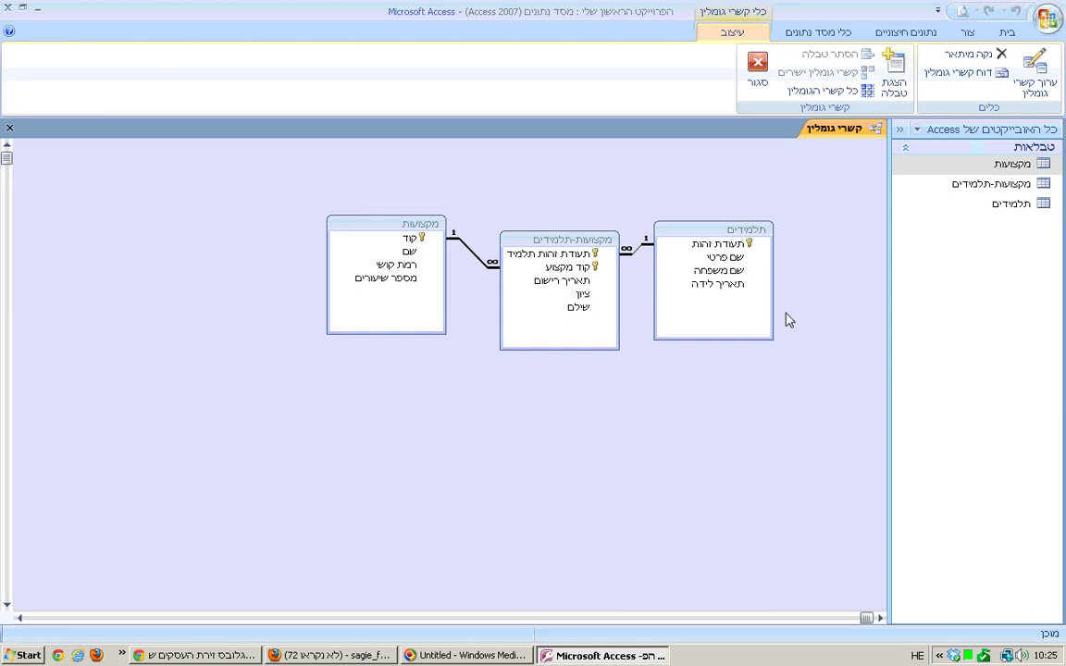
left_click(9, 129)
left_click(645, 369)
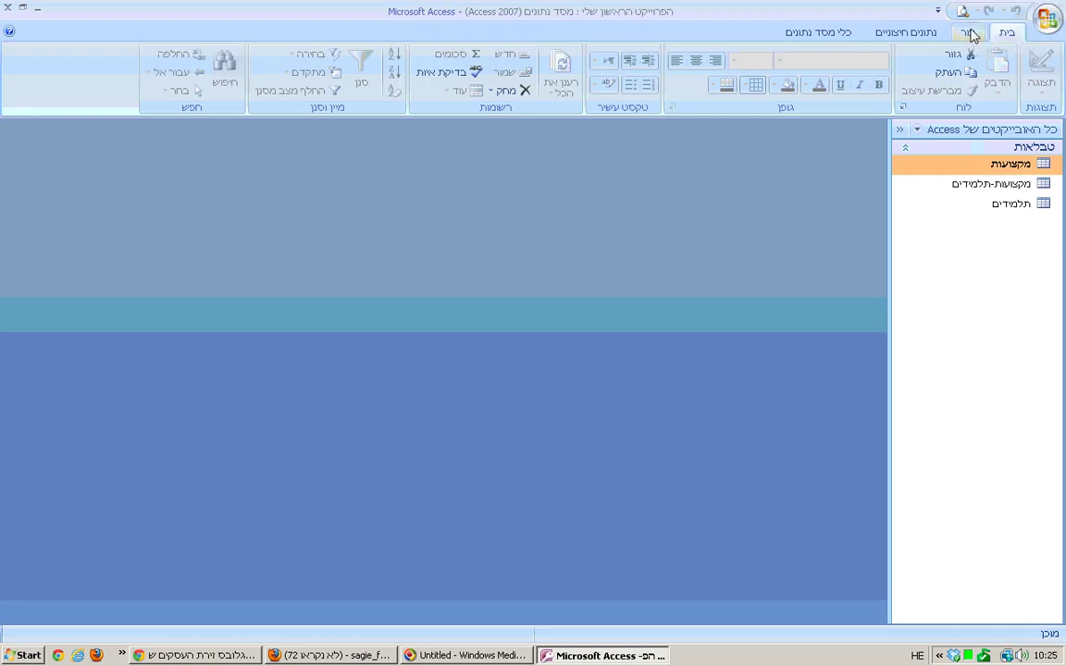
- Create a new table in Design view with a primary key field named מזהה of type מספור אוטומטי
left_click(967, 31)
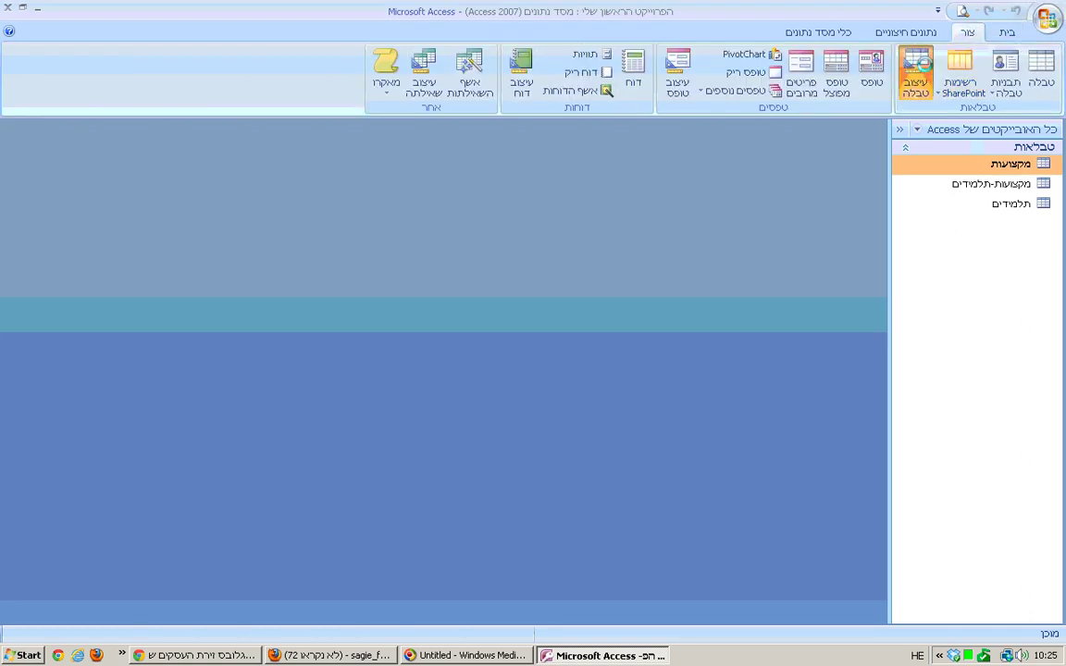
left_click(915, 74)
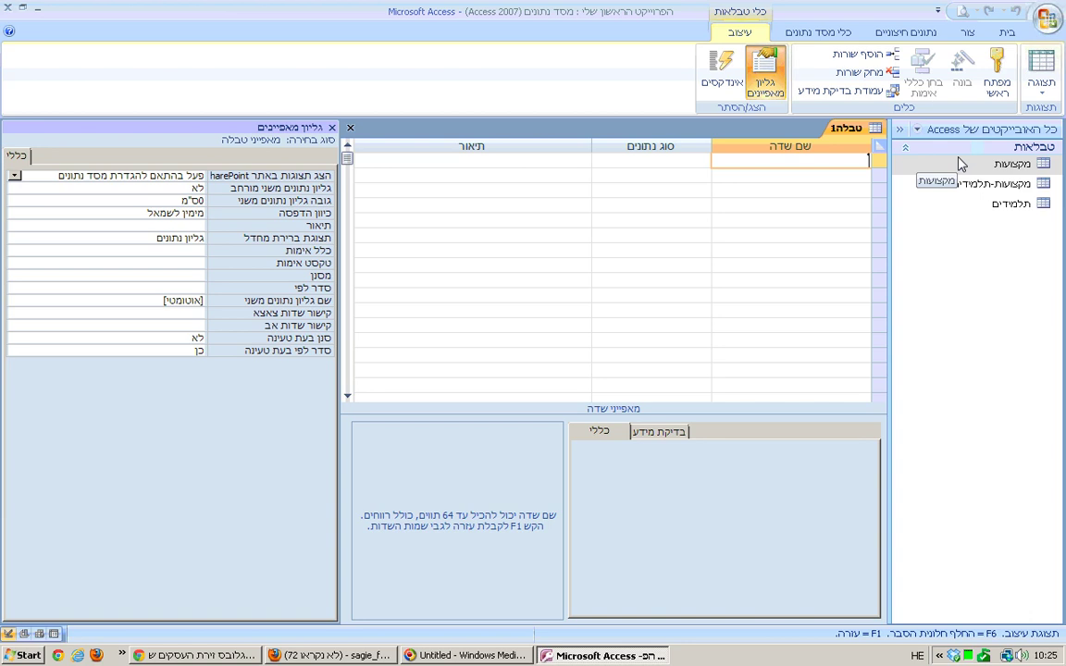
type("מזהה")
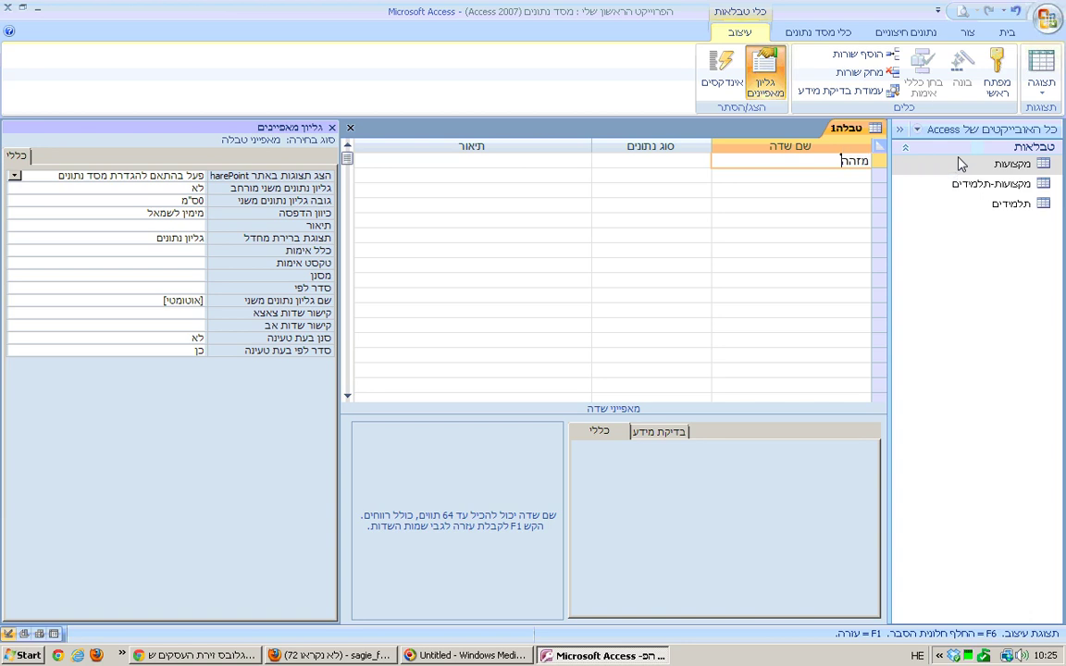
key("Tab")
key("shift+Tab")
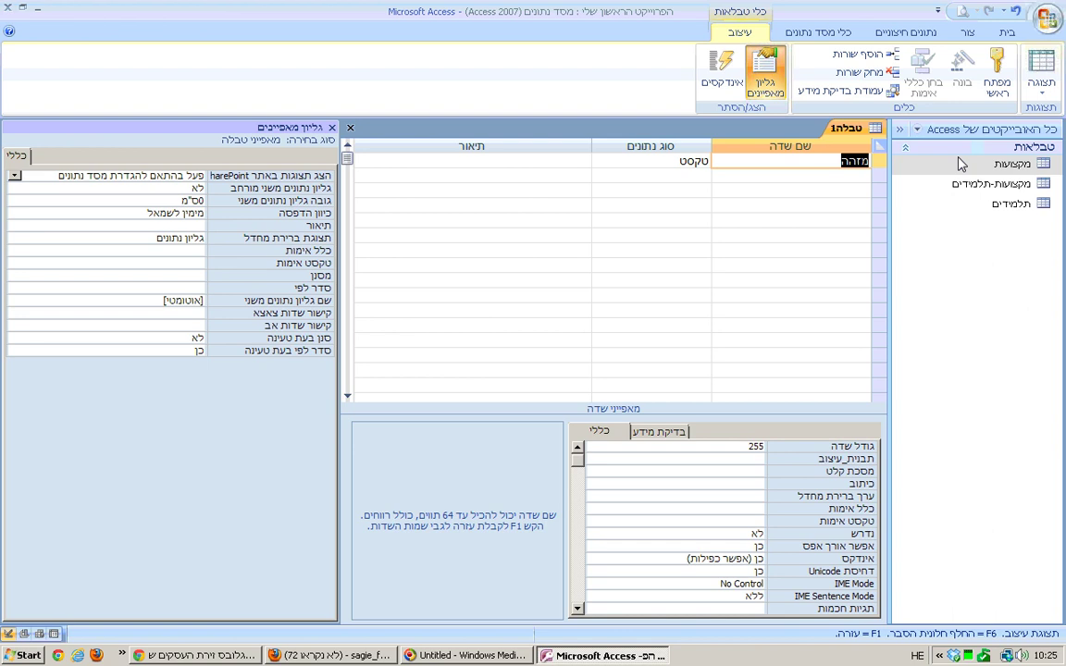
left_click(598, 160)
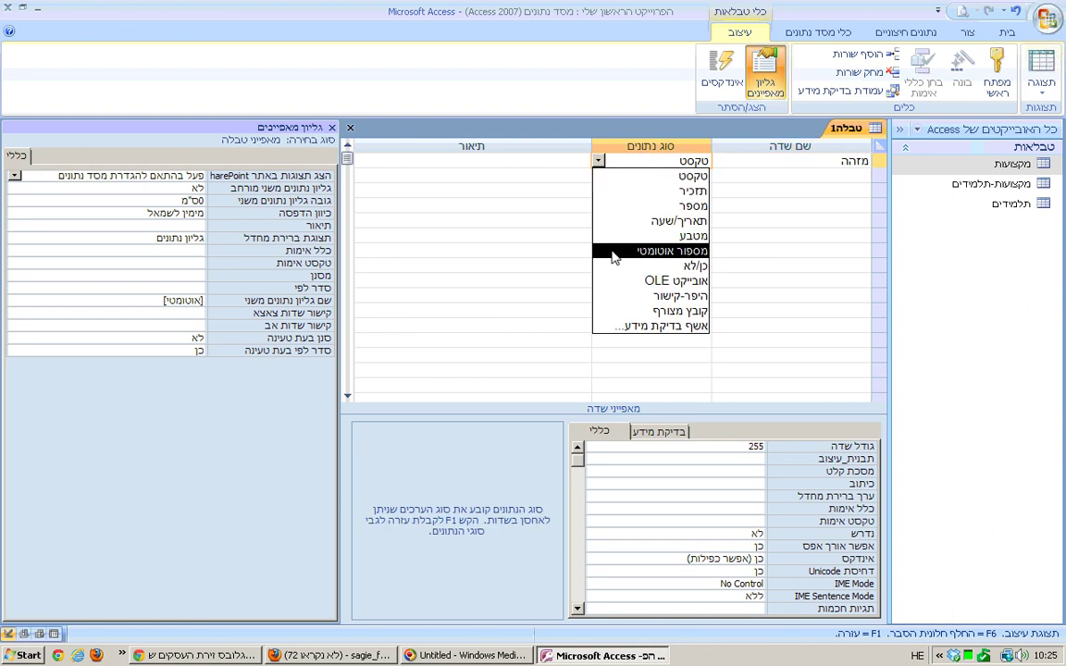
left_click(613, 252)
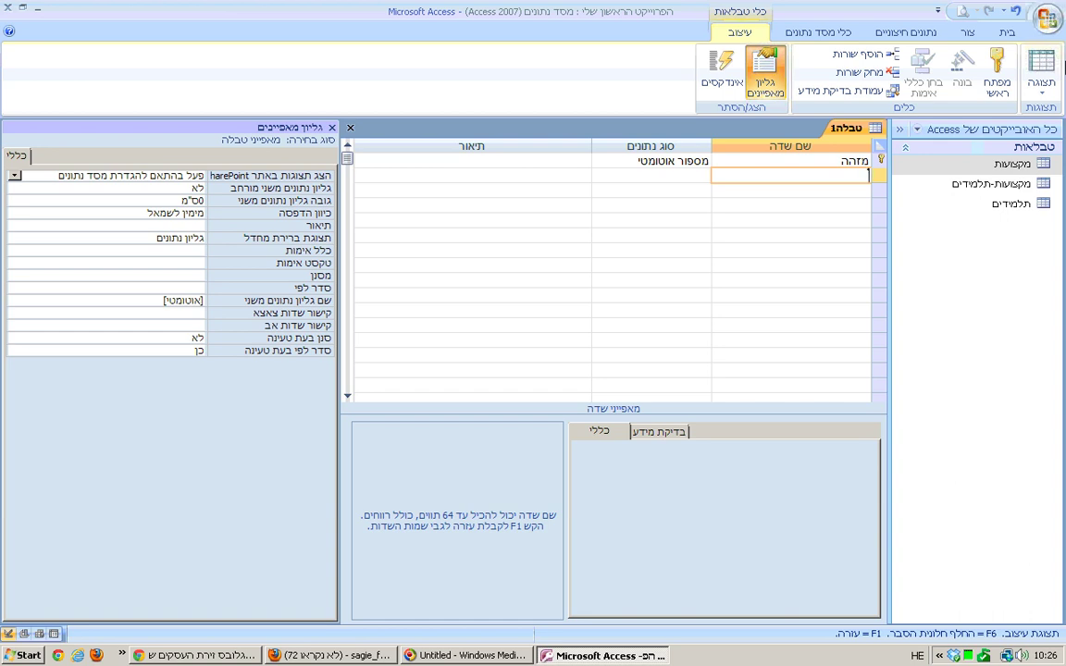
- Add fields named נושא and מוסד to the new table, keeping the default טקסט type
type("נושא")
key("Down")
type("מוסד")
key("Down")
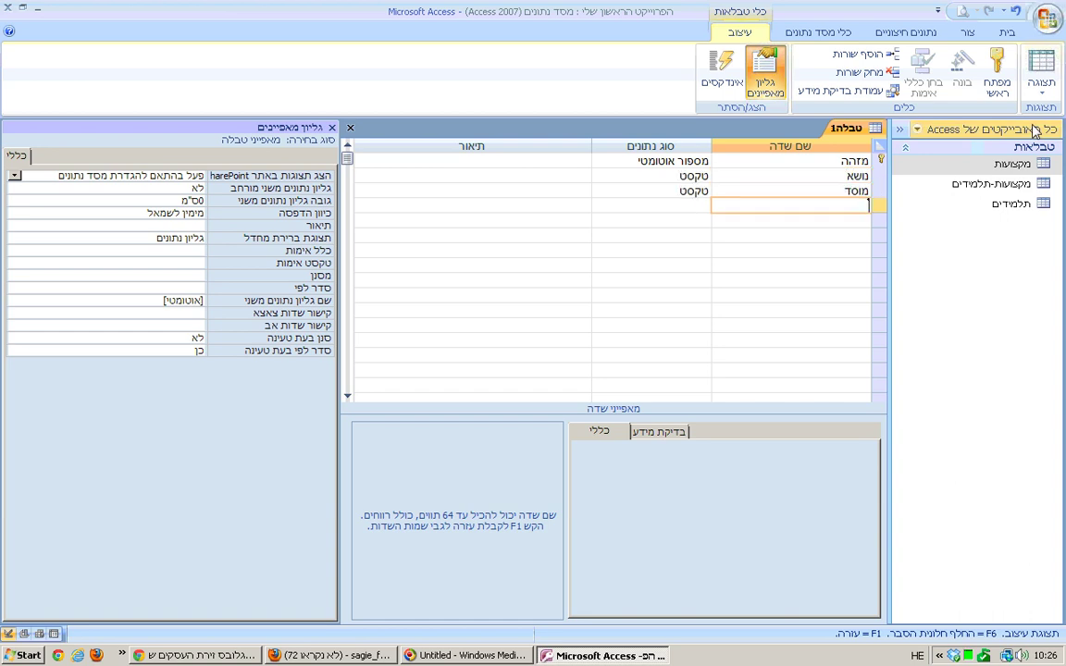
- Add fields named תאריך התחלה, תאריך סיום and ציון below מוסד
type("תאריך התחלה")
key("Down")
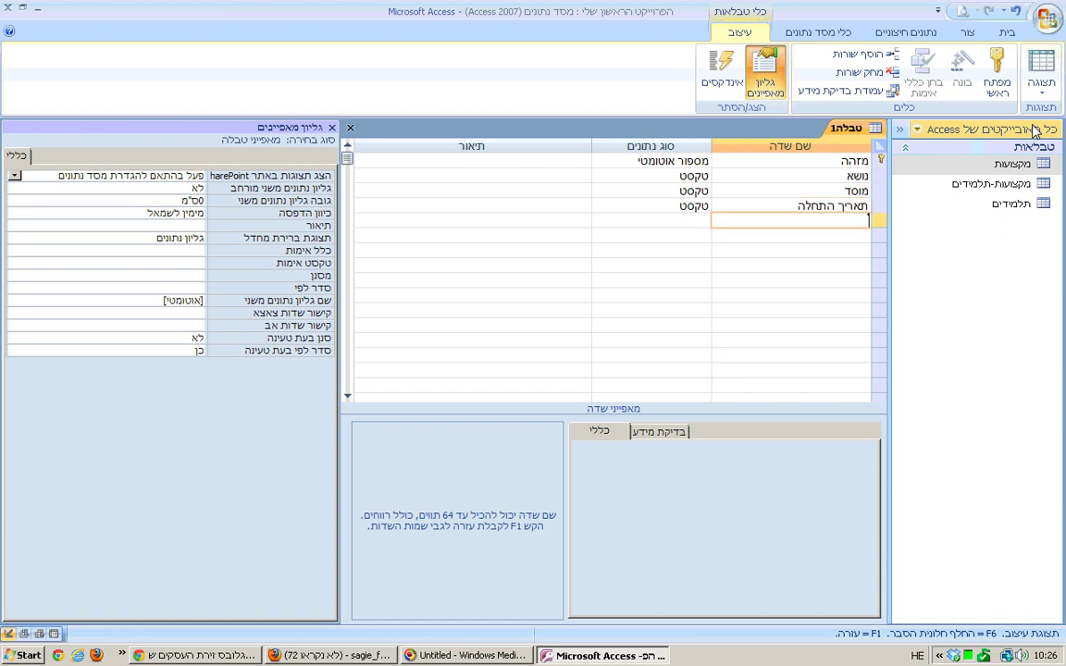
type("תאריך סיום")
key("Down")
type("ציון")
key("BackSpace")
key("BackSpace")
key("BackSpace")
type("יון")
key("Down")
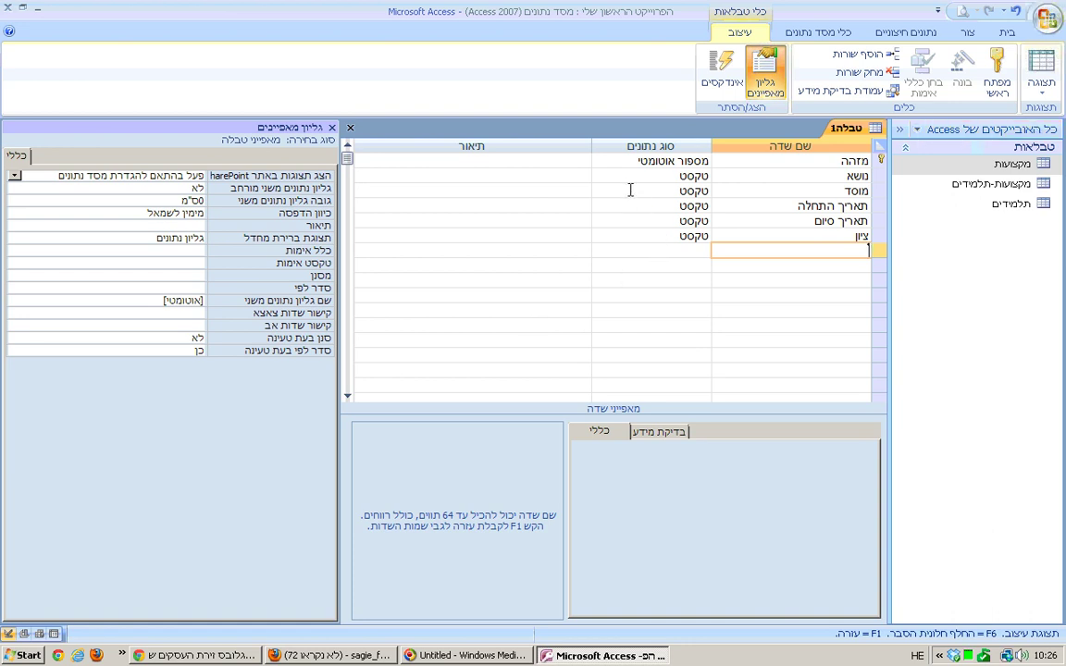
- Set the data type of תאריך התחלה and תאריך סיום to תאריך/שעה, and that of ציון to מספר
left_click(599, 176)
left_click(601, 184)
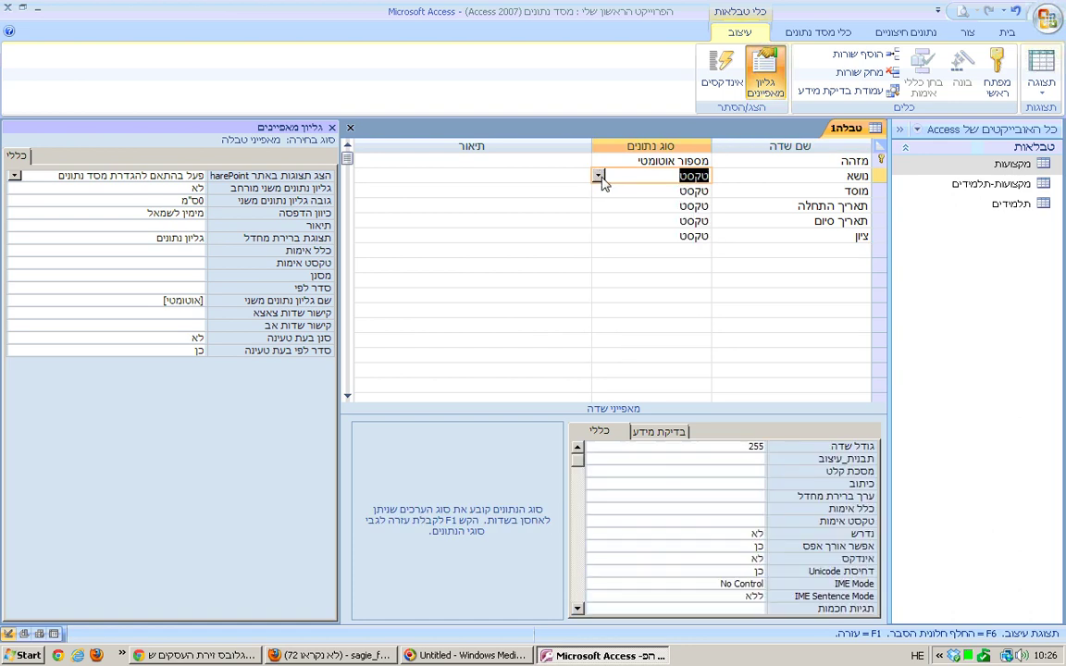
left_click(599, 205)
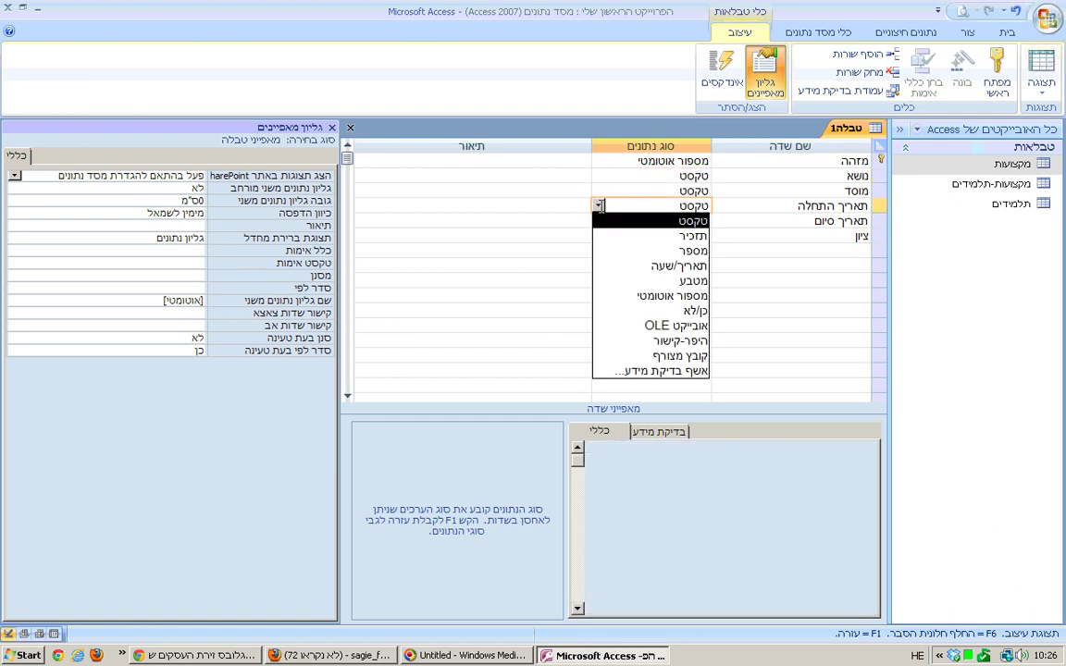
left_click(622, 266)
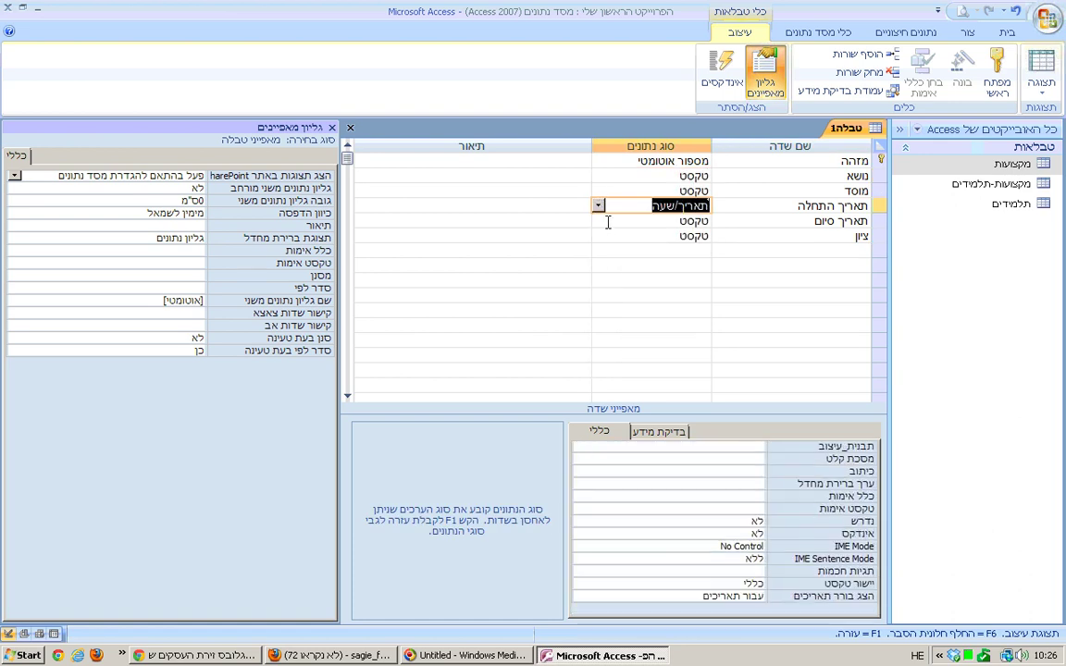
left_click(599, 221)
left_click(610, 281)
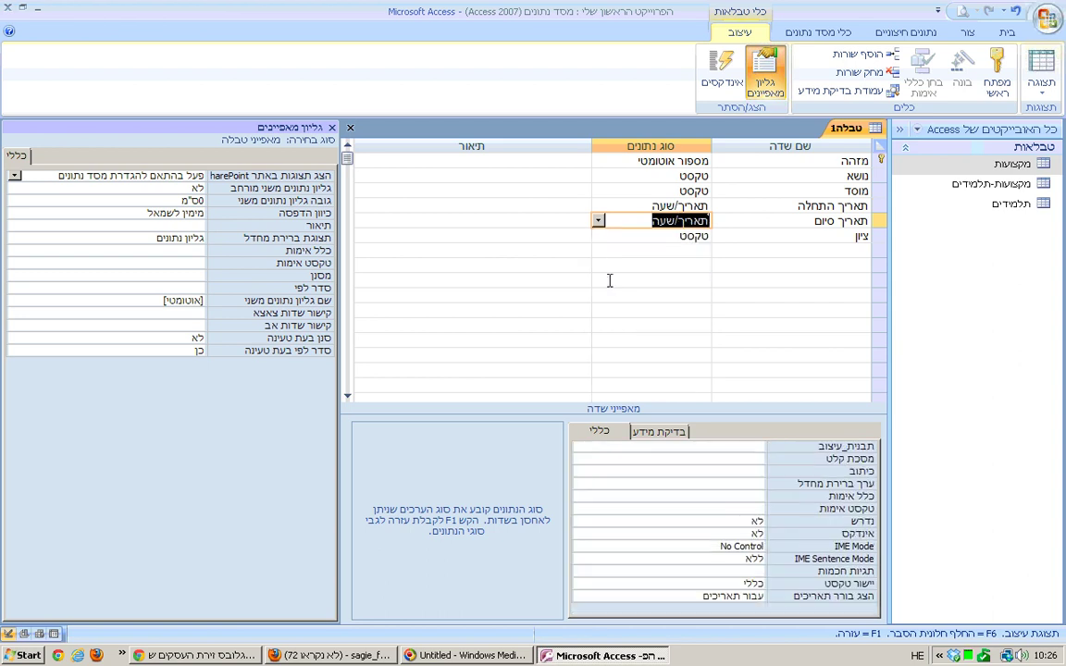
left_click(599, 236)
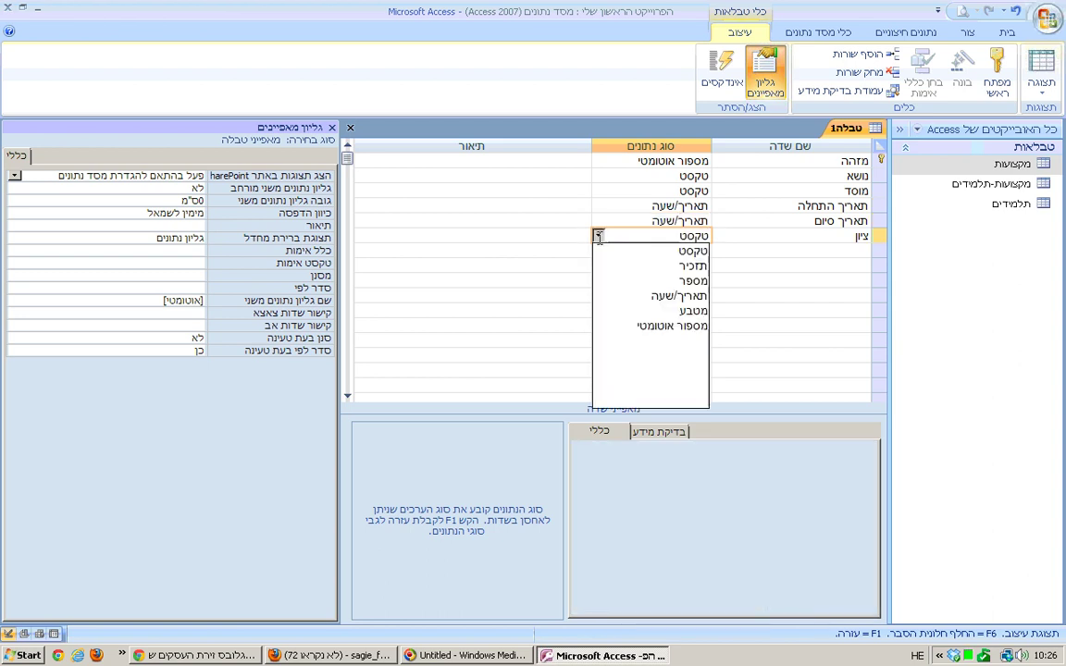
left_click(615, 285)
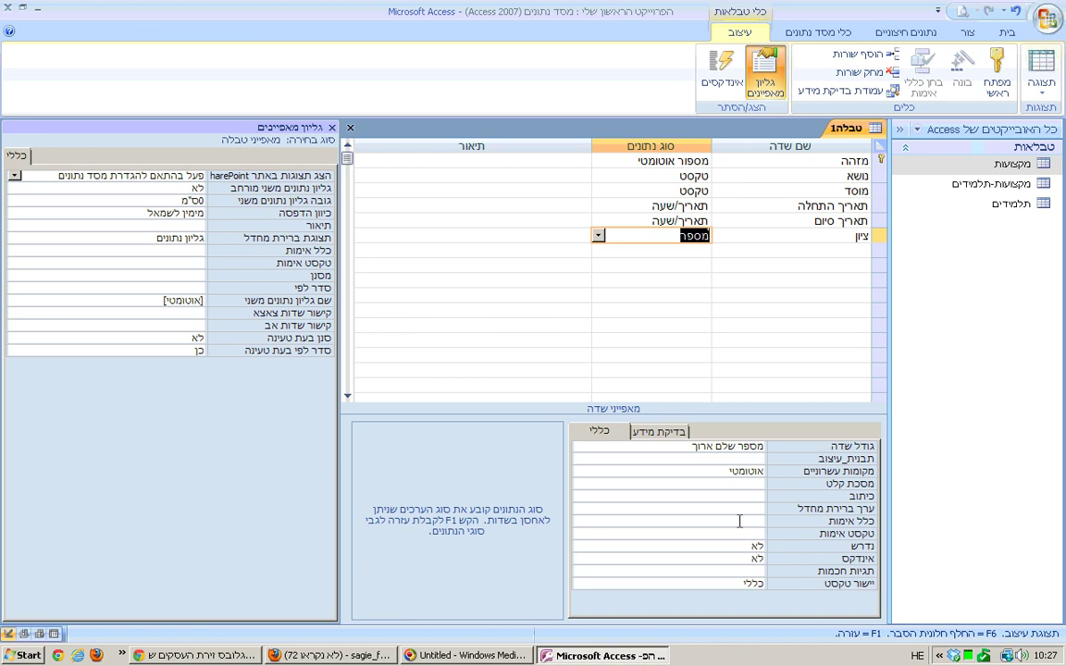
- Add a field named תעודת זהות תלמיד as a lookup that draws its values from all fields of the תלמידים table
left_click(796, 248)
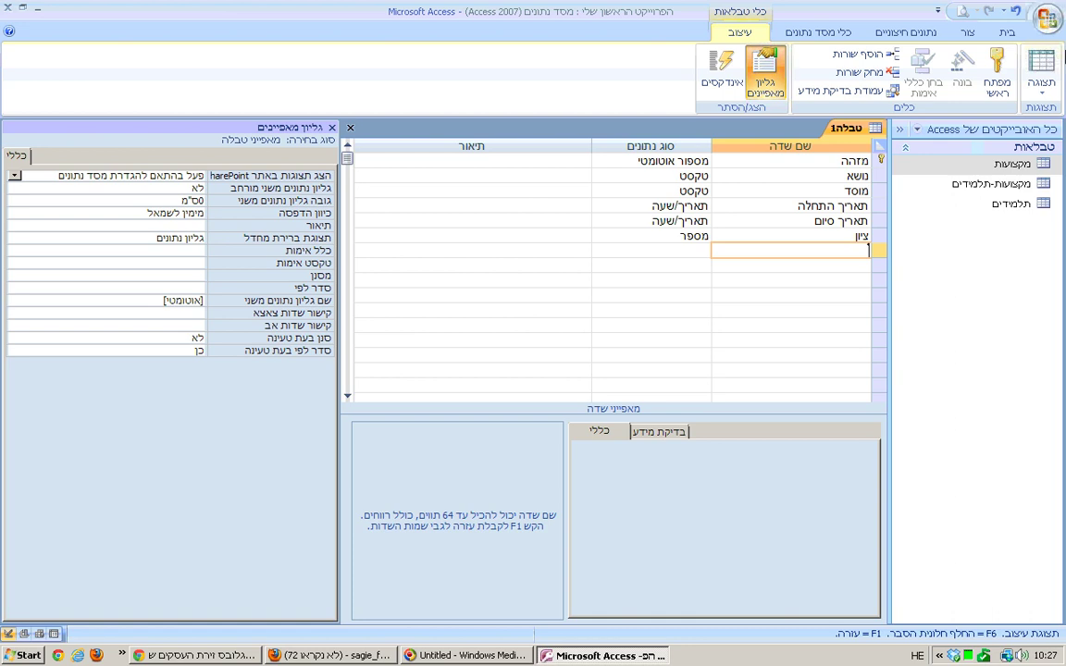
type("תעודת זהות תלמיד")
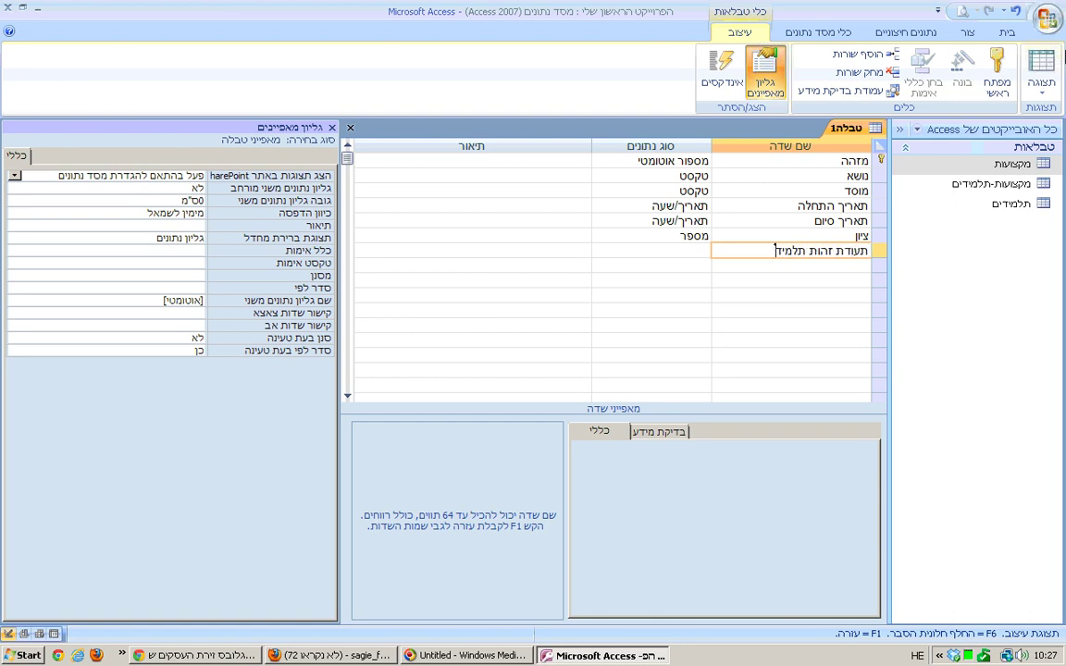
left_click(597, 251)
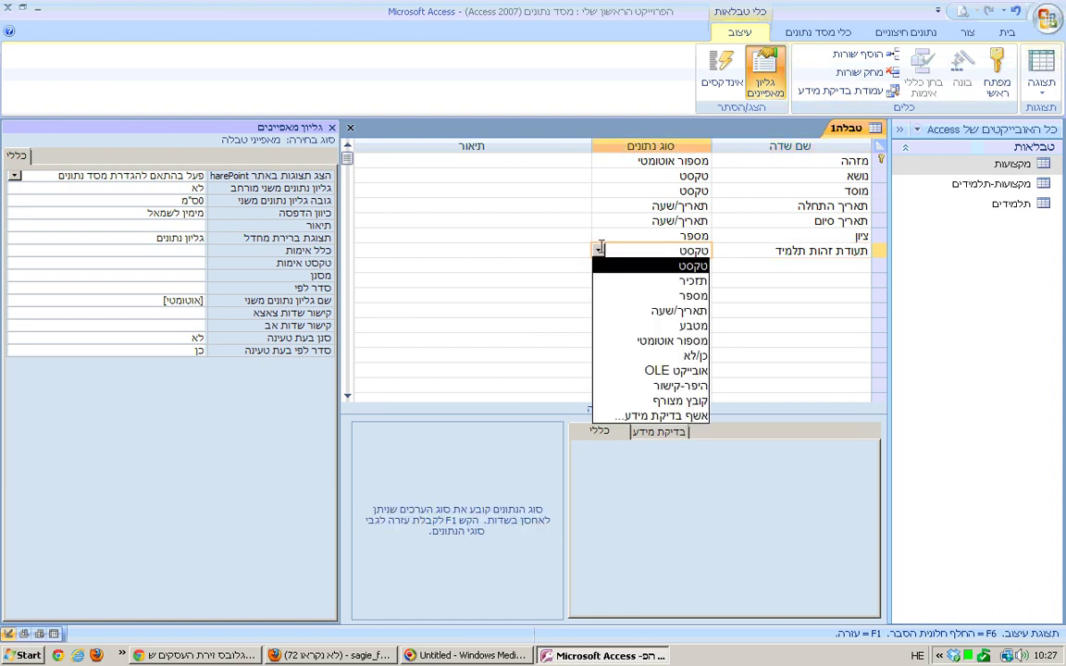
left_click(624, 418)
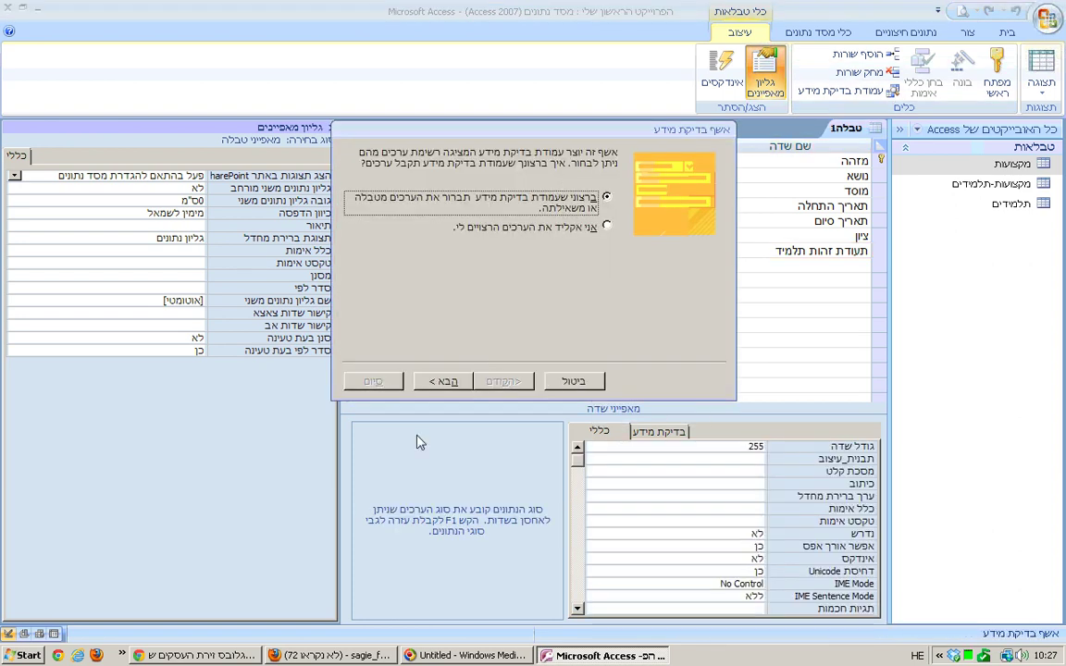
left_click(435, 382)
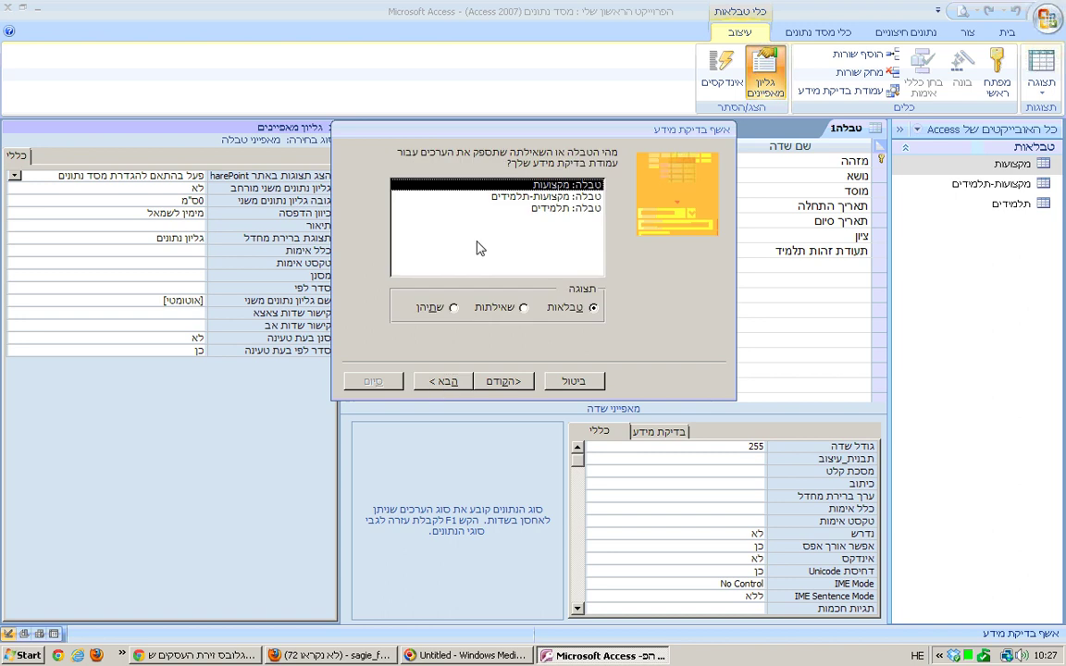
left_click(490, 208)
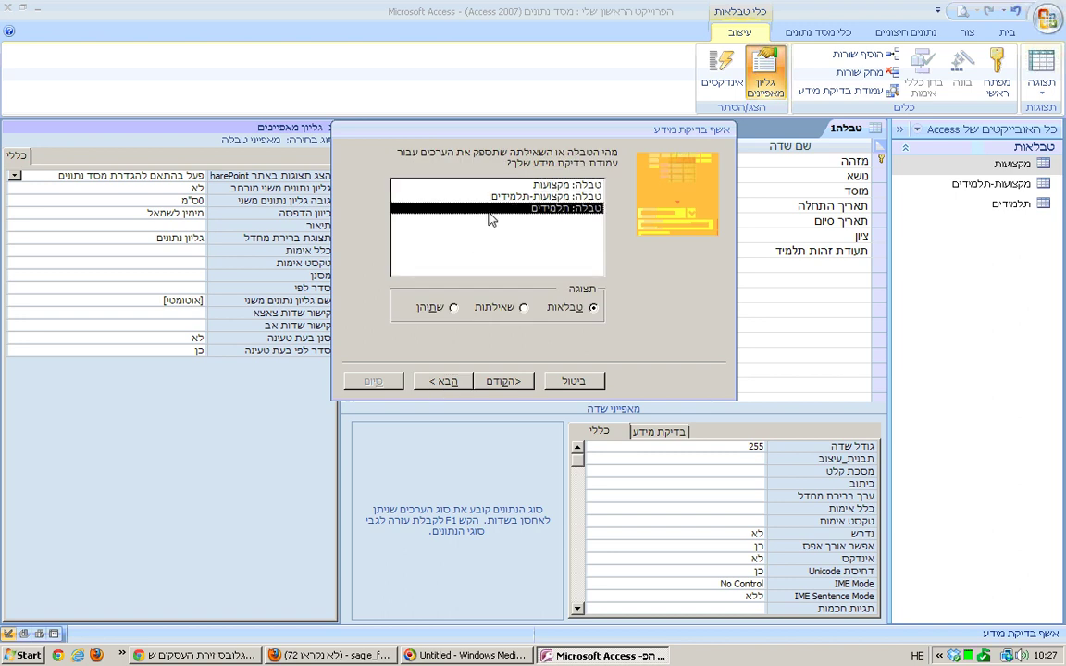
left_click(432, 384)
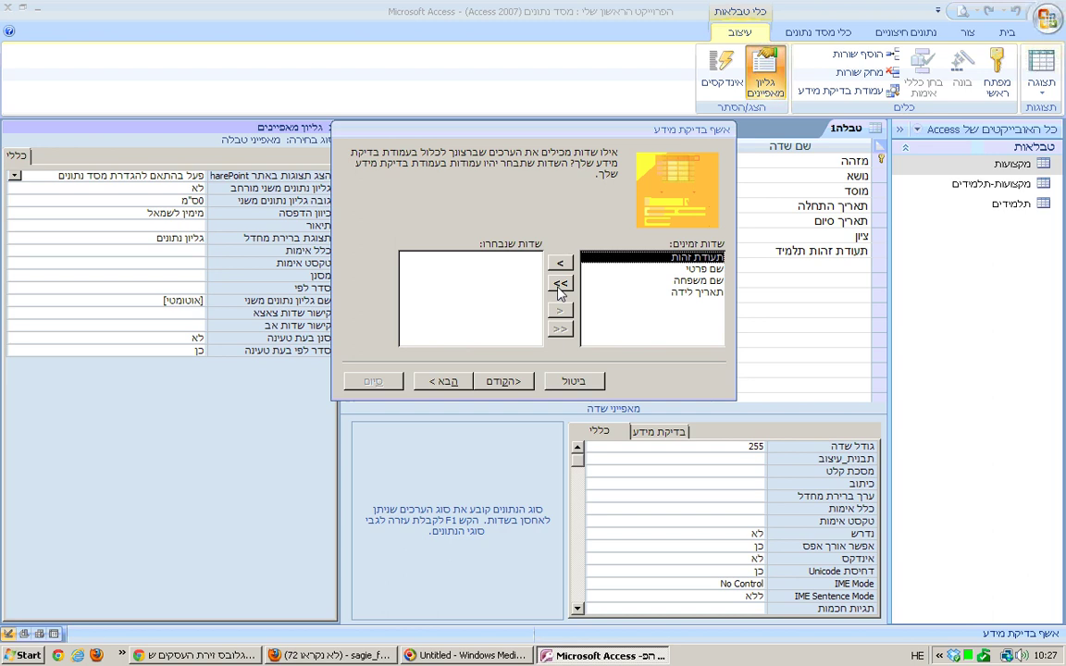
left_click(560, 283)
key("Return")
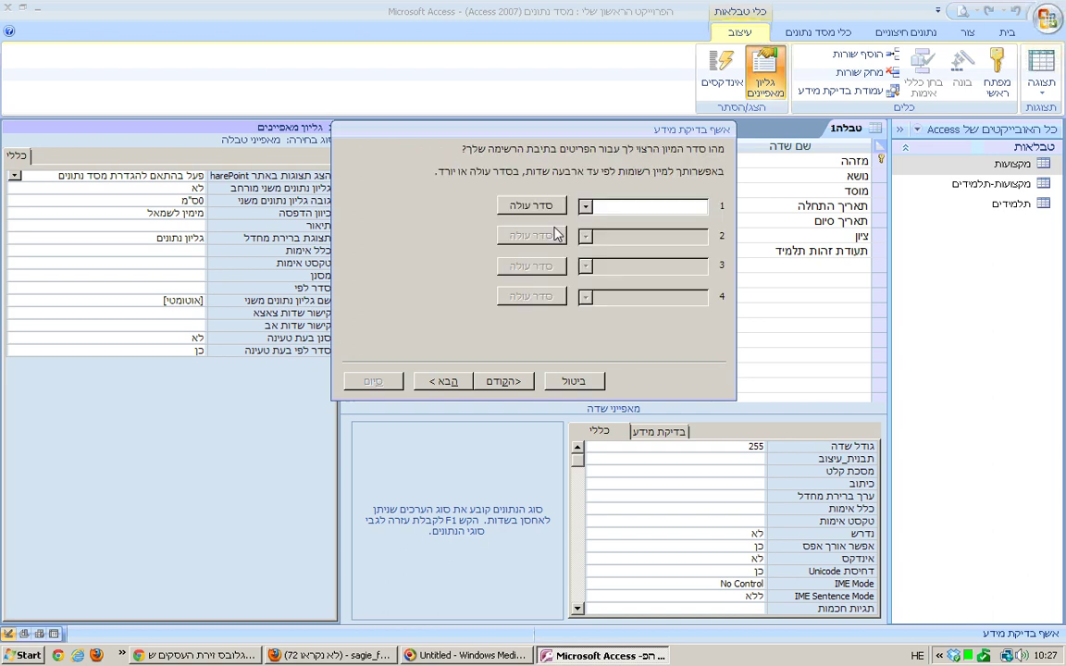
- Sort the lookup list in ascending order by שם משפחה and then by שם פרטי
left_click(584, 206)
left_click(593, 256)
left_click(585, 236)
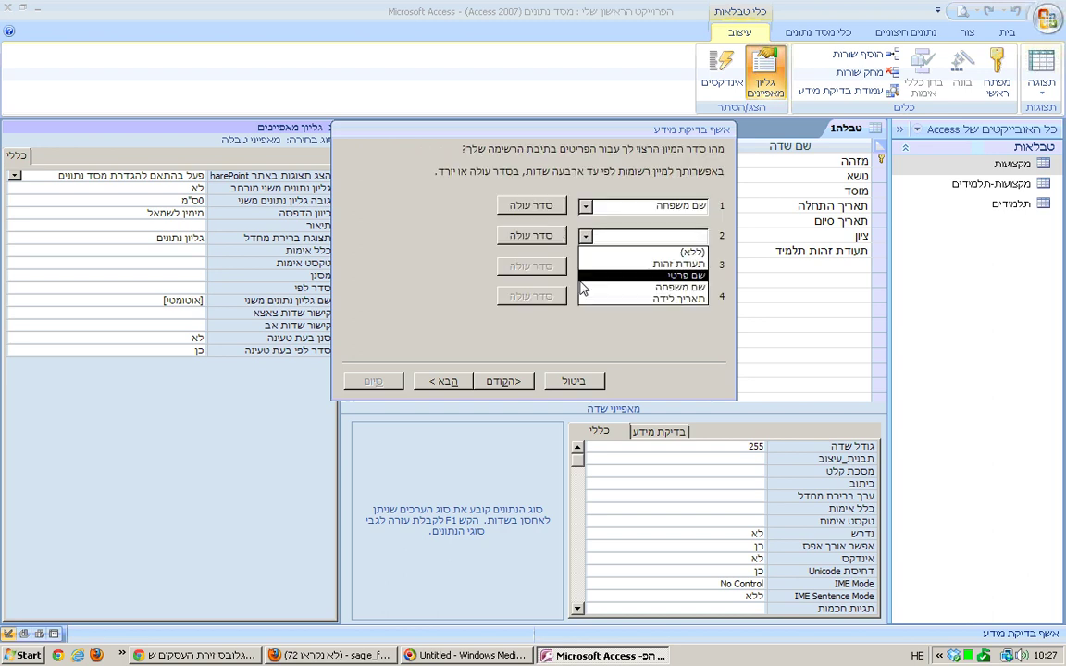
left_click(581, 276)
left_click(442, 381)
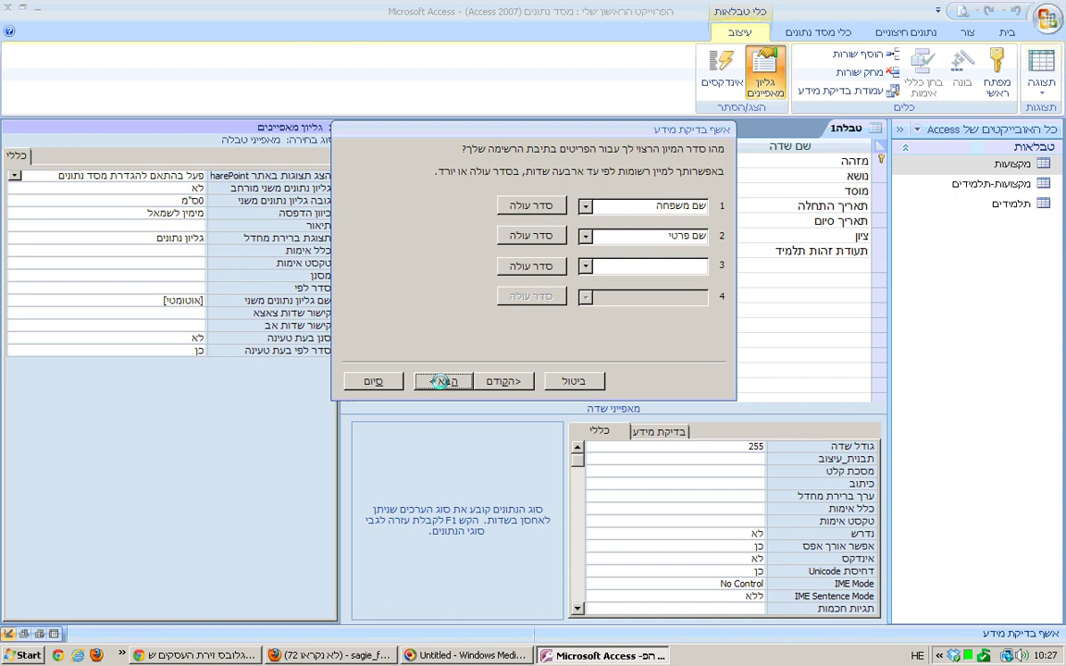
left_click(442, 382)
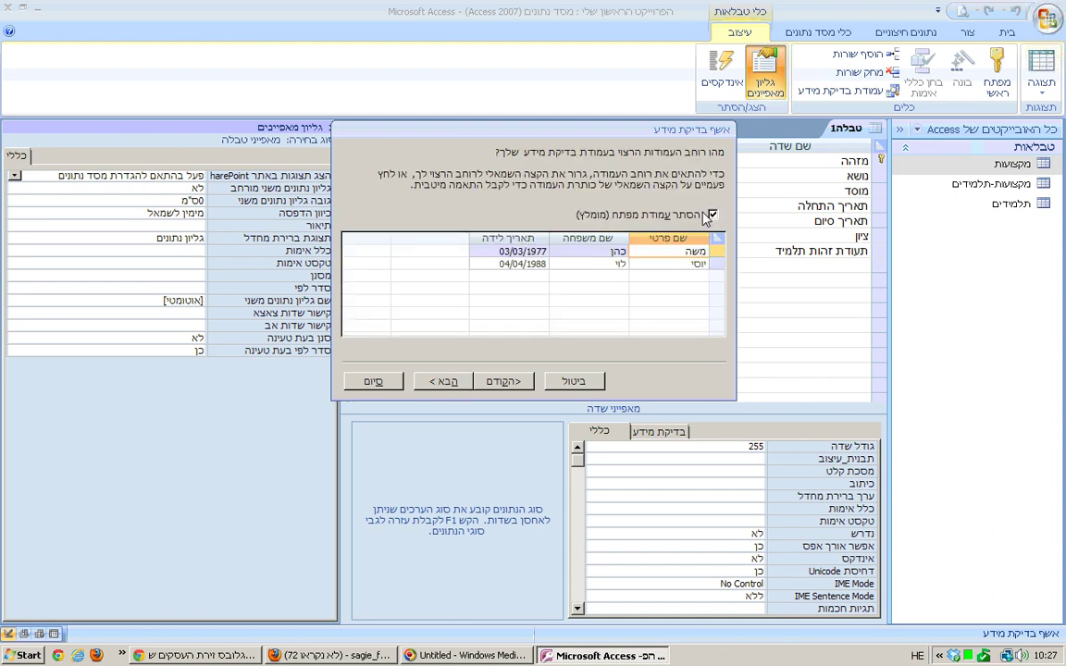
- Show the key column in the lookup and complete the wizard with the label תעודת זהות תלמיד, without allowing multiple values
left_click(711, 215)
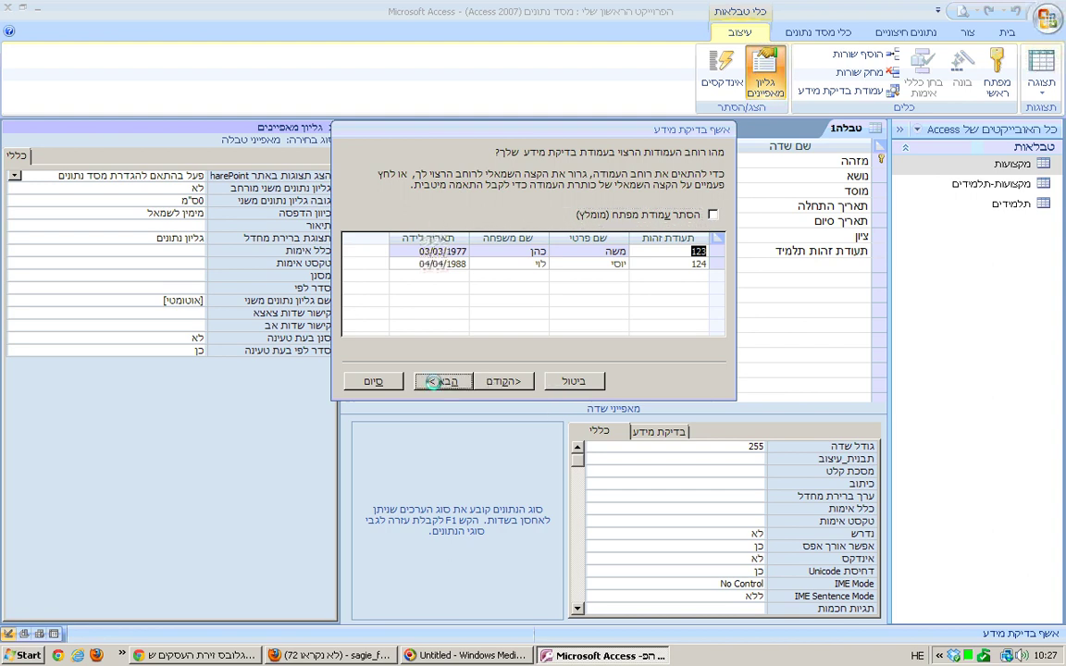
left_click(444, 382)
left_click(431, 386)
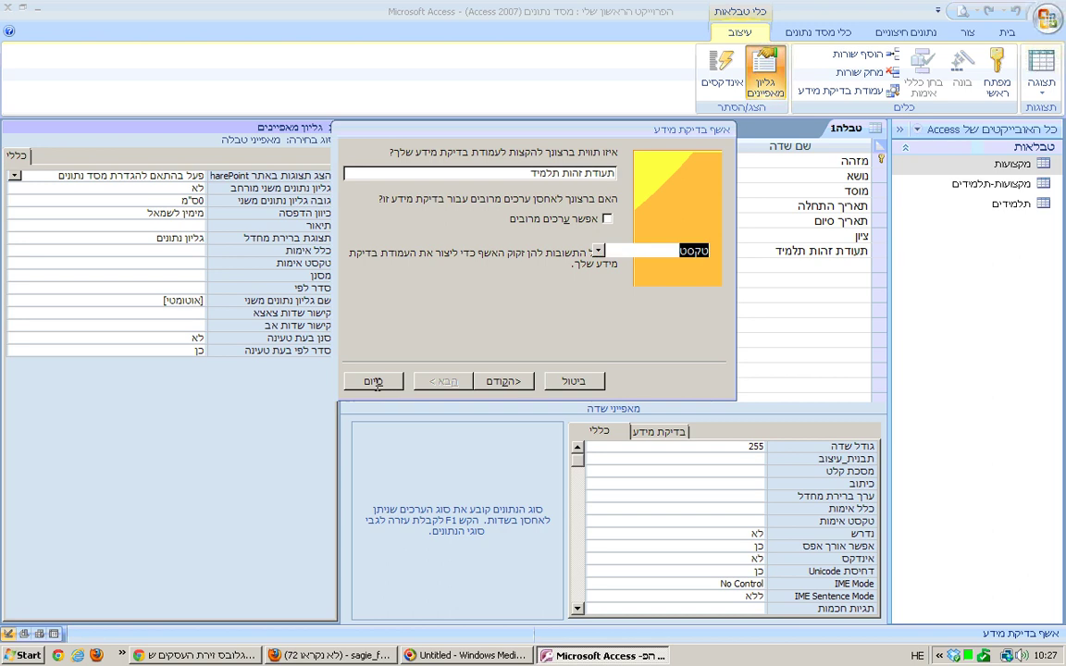
left_click(374, 382)
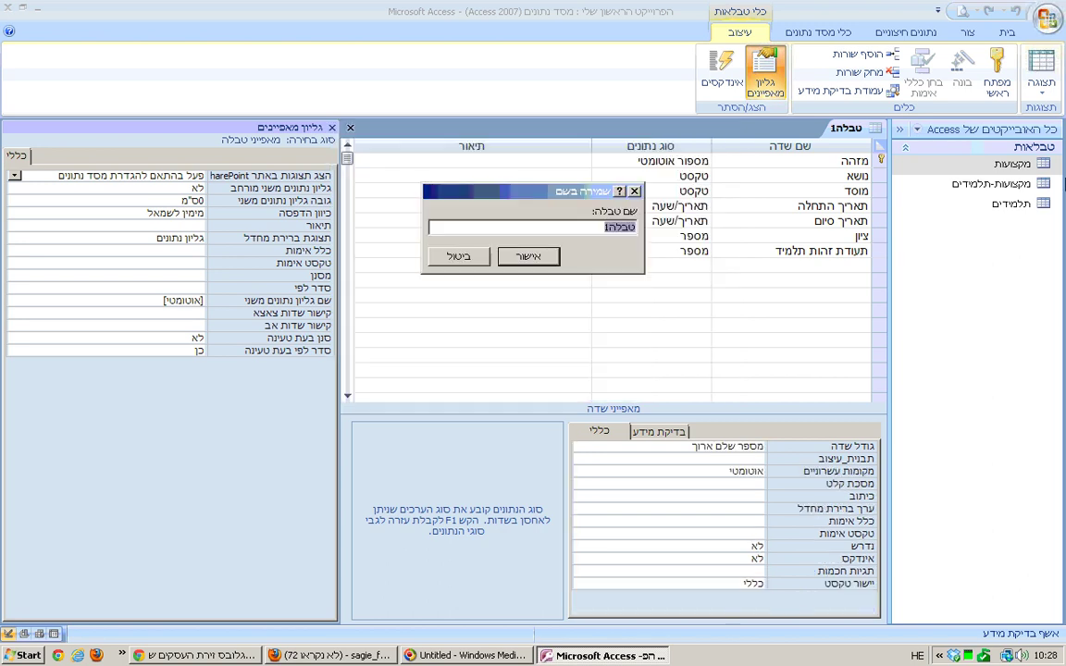
- Save the new table under the name השכלה and close it
type("השכלה")
key("Return")
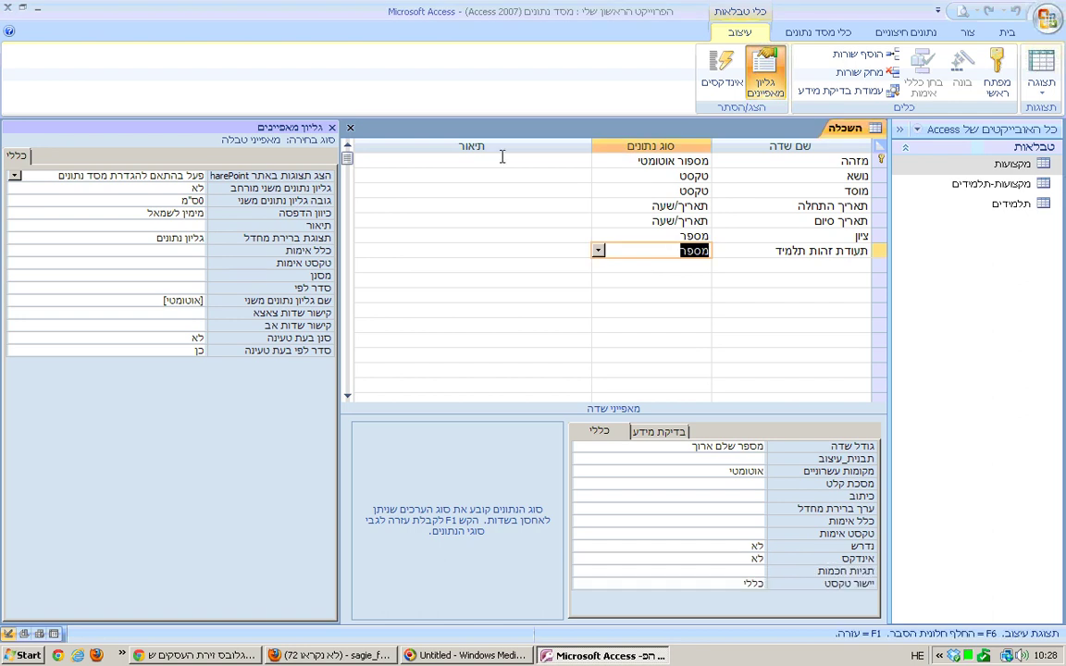
key("ctrl+w")
- Show all relationships in the relationships diagram and place the השכלה table below תלמידים
left_click(818, 32)
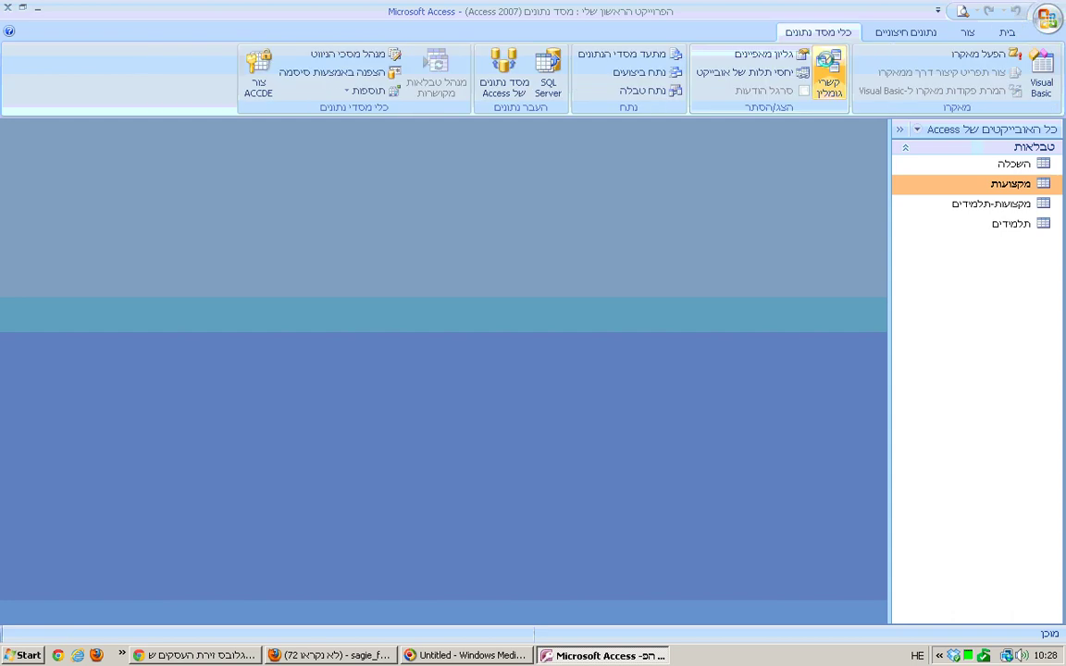
left_click(825, 76)
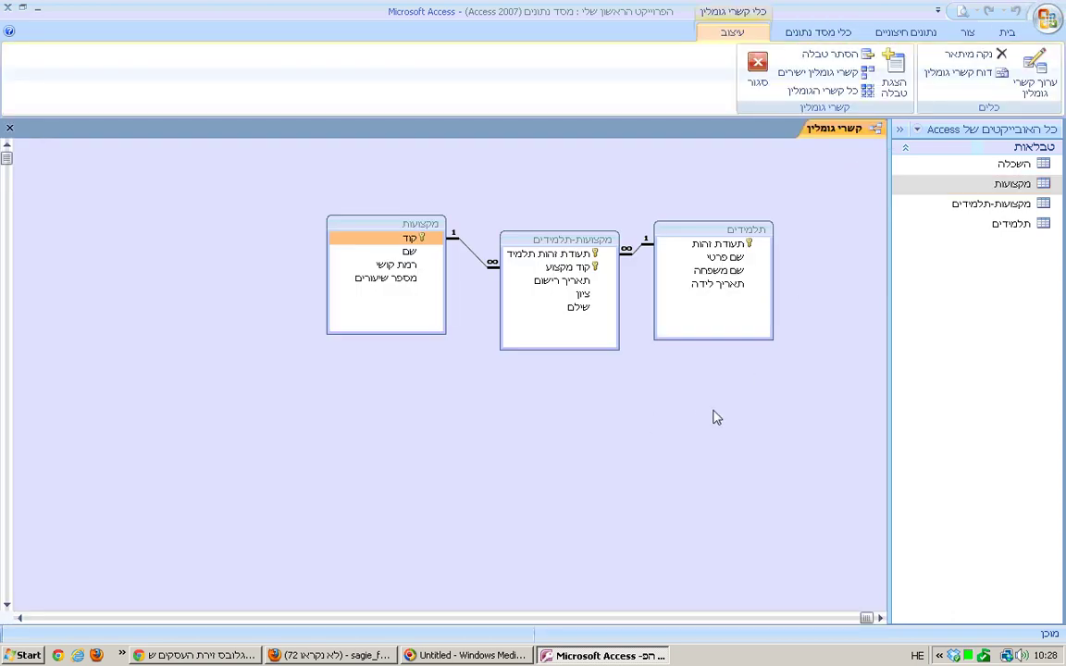
right_click(713, 417)
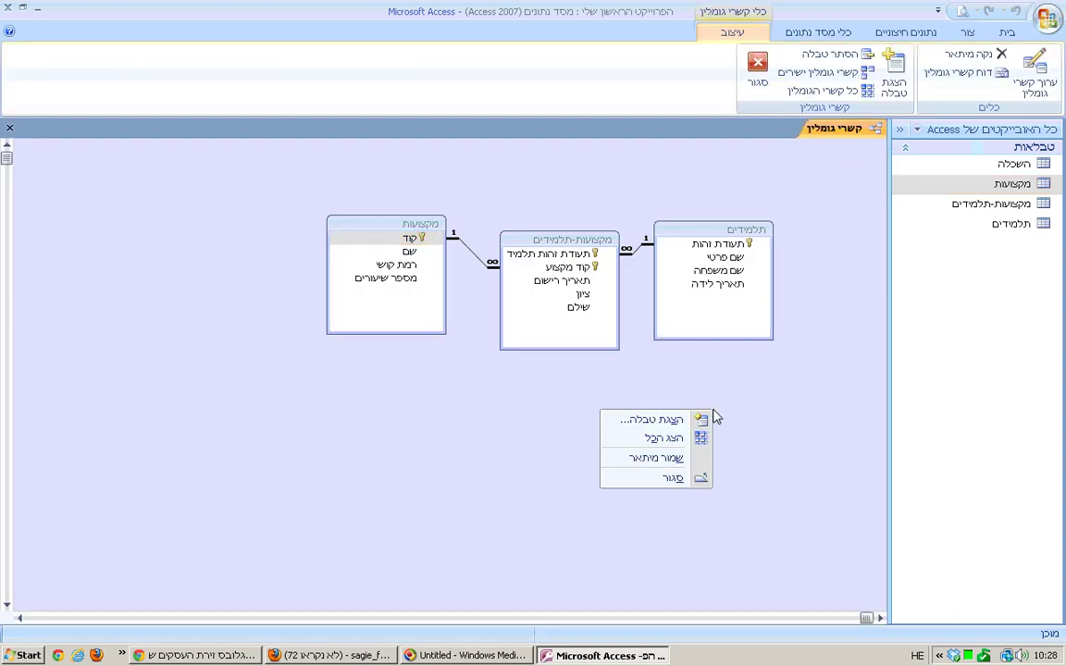
left_click(679, 437)
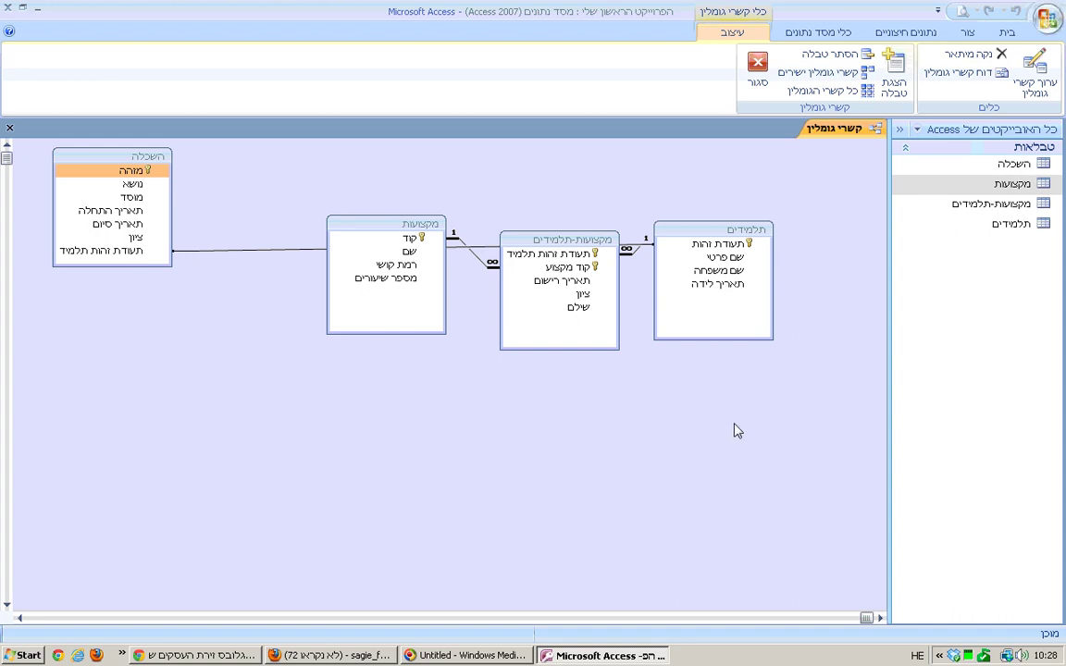
left_click_drag(738, 431, 781, 423)
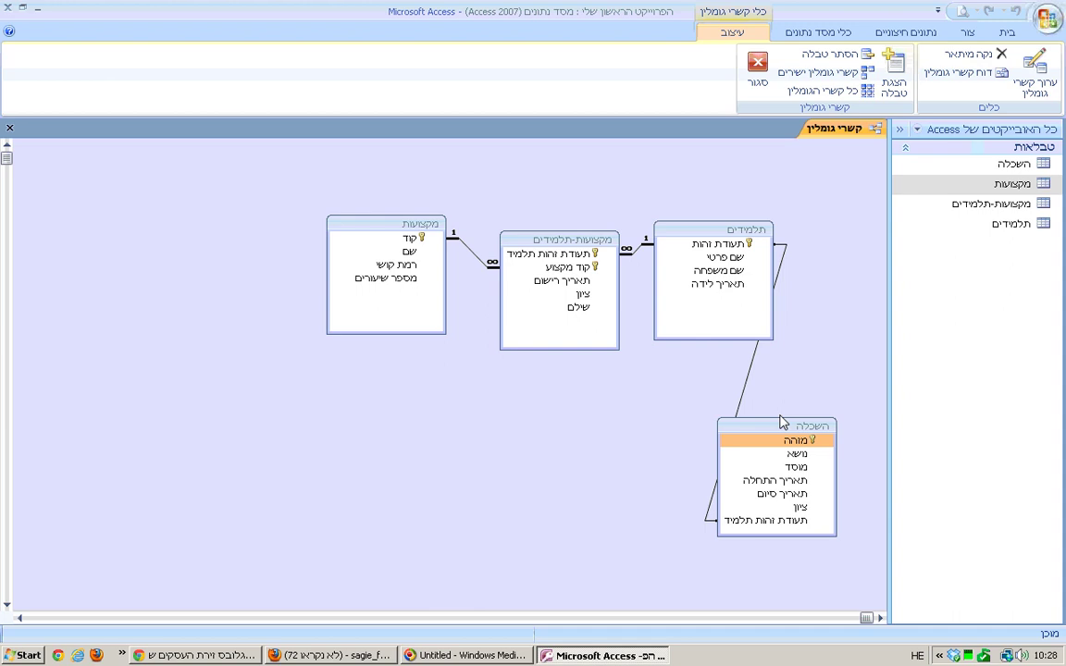
left_click_drag(782, 423, 820, 413)
- Enforce referential integrity with cascading updates and deletes between תלמידים and השכלה, and close the relationships diagram
double_click(763, 374)
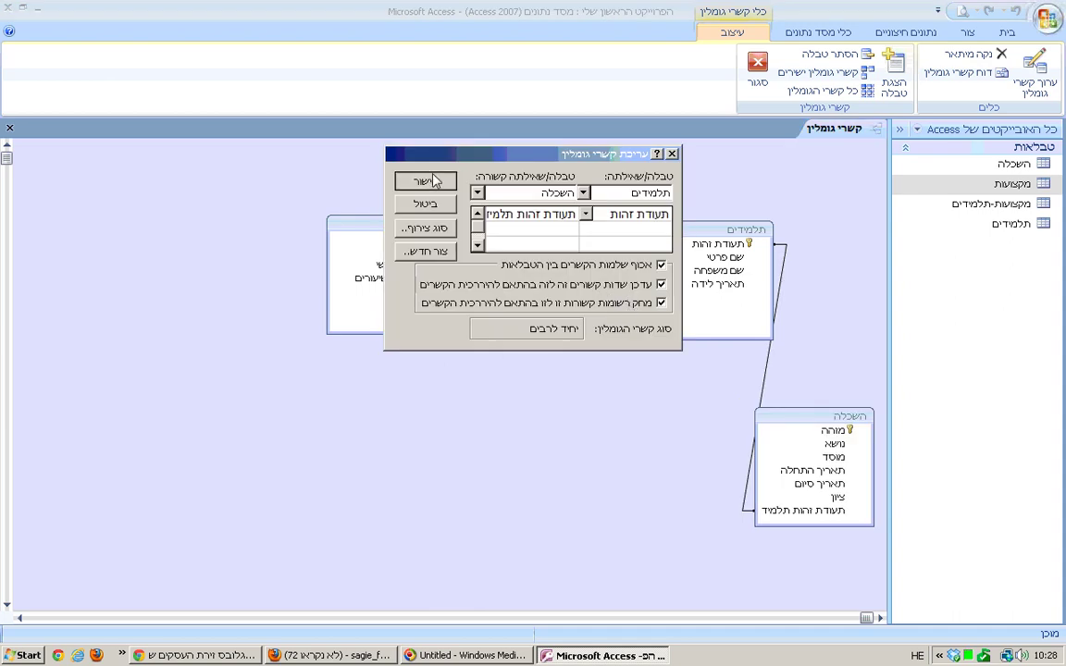
left_click(424, 181)
left_click(26, 150)
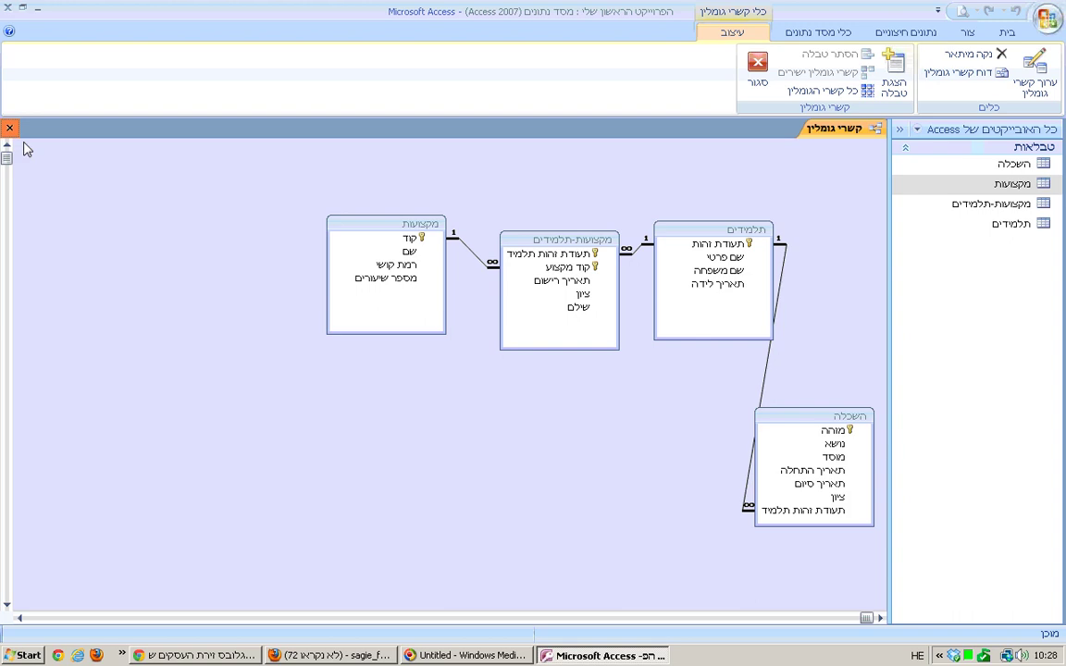
left_click(9, 128)
- Start the first record of the השכלה table with נושא תואר I בכלכלה and מוסד המכללה למינהל
double_click(964, 166)
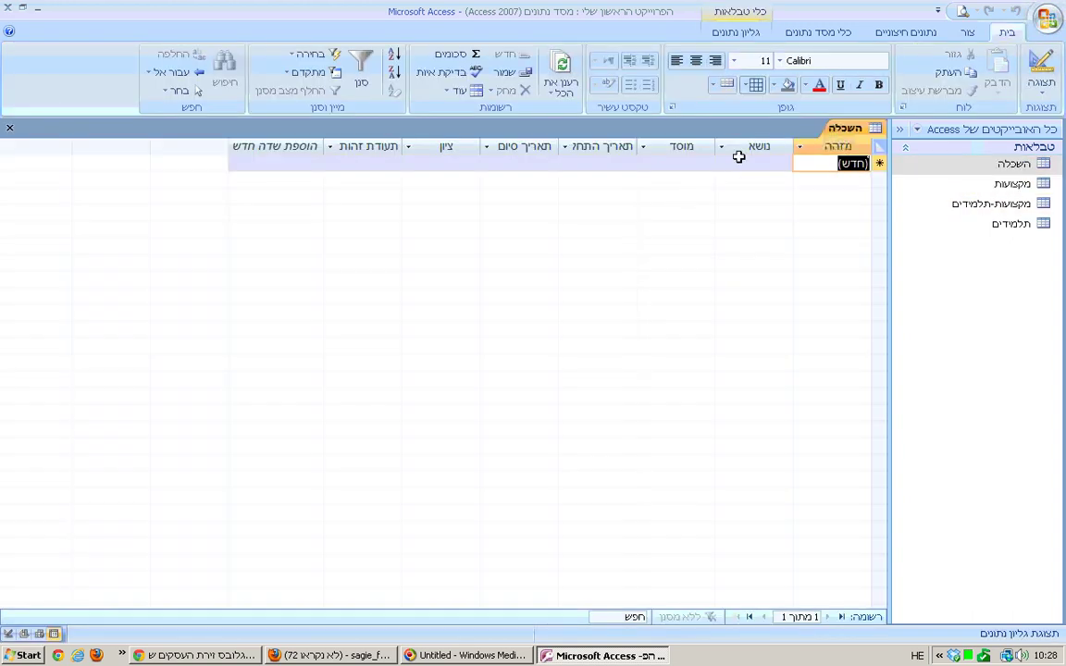
left_click(737, 164)
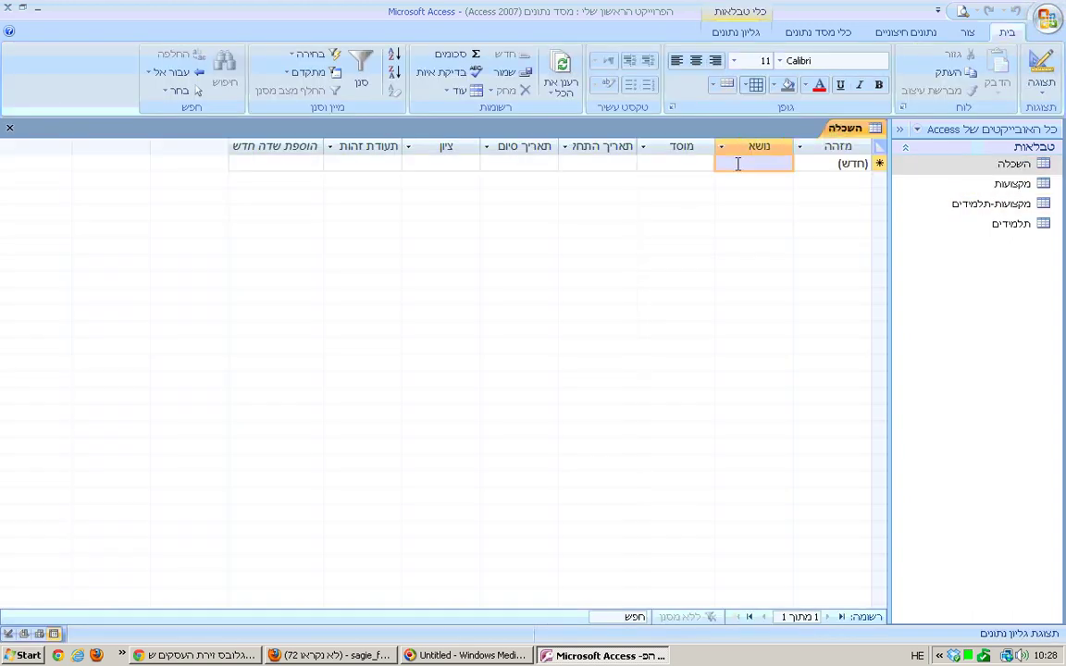
type("ת")
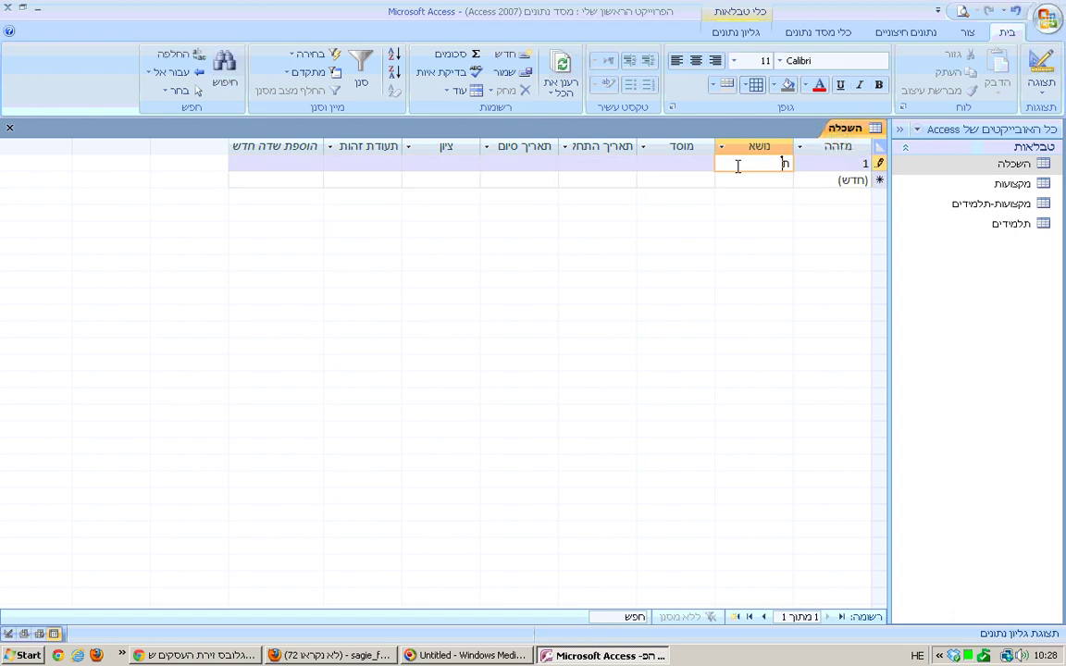
type("ואר")
type(" ו בכק")
type("לה")
left_click(674, 166)
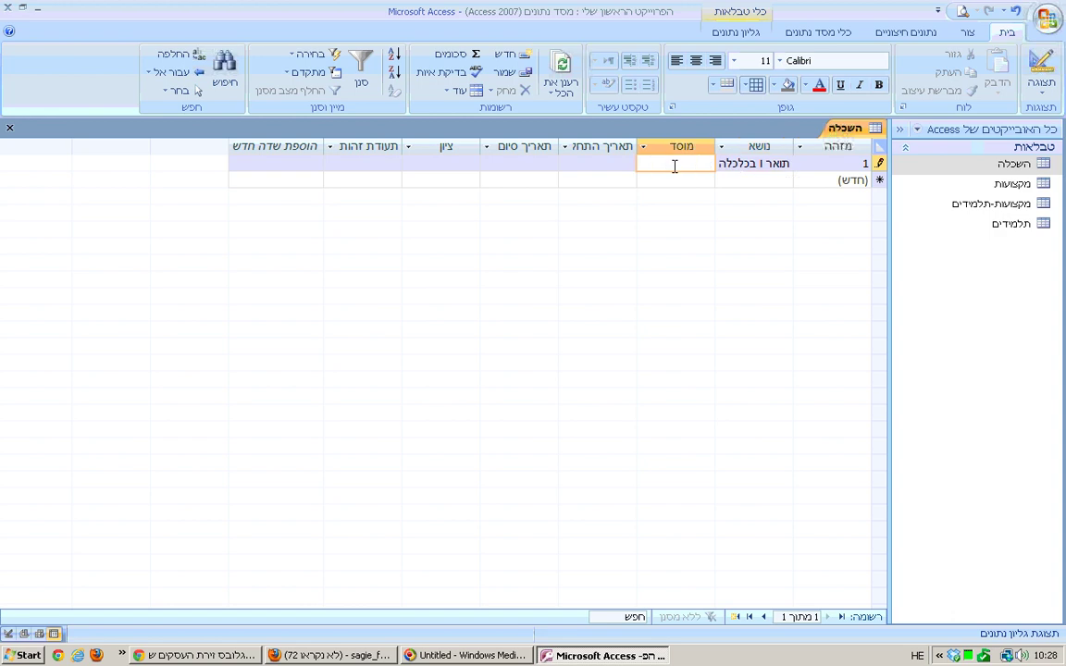
type("המכללה למנהל")
- Set תאריך התחלה of the first record to 19/01/1989
key("Tab")
left_click(549, 163)
left_click(535, 224)
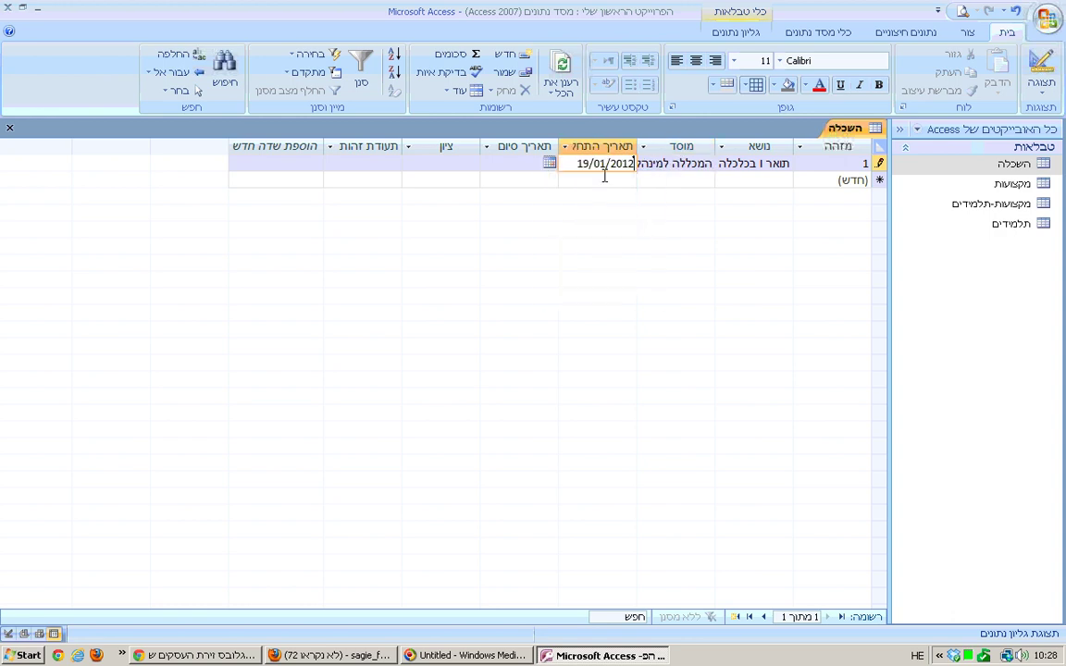
double_click(611, 164)
type("1")
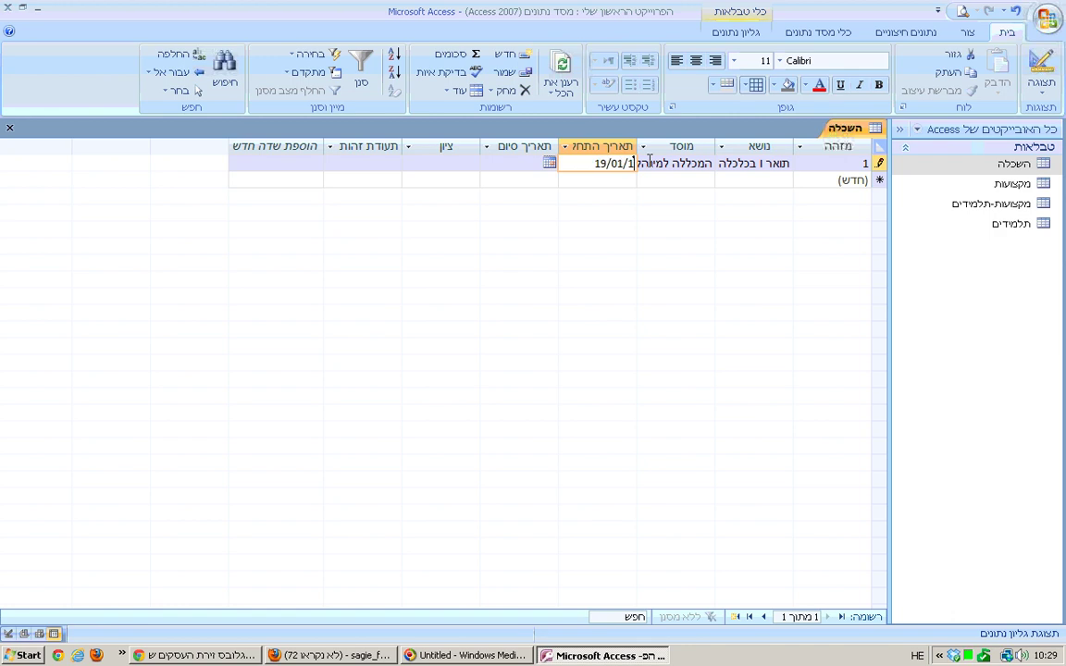
type("989")
- Set תאריך סיום of the first record to 4/8/1995
left_click(500, 162)
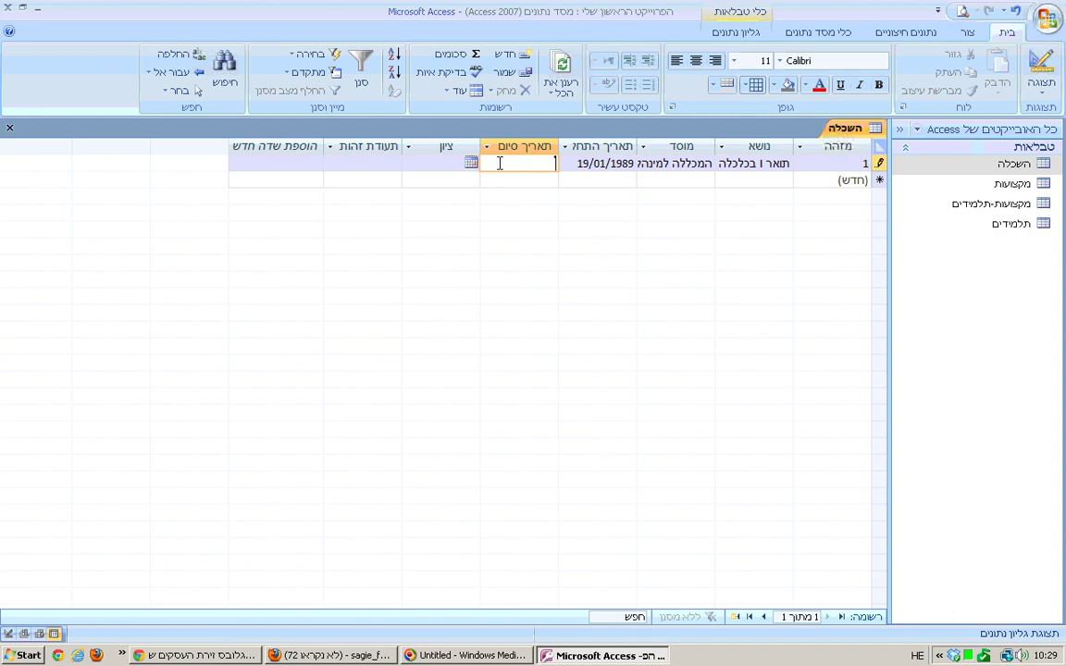
type("4")
type("/8")
type("200")
key("BackSpace")
key("BackSpace")
key("BackSpace")
type("/1995")
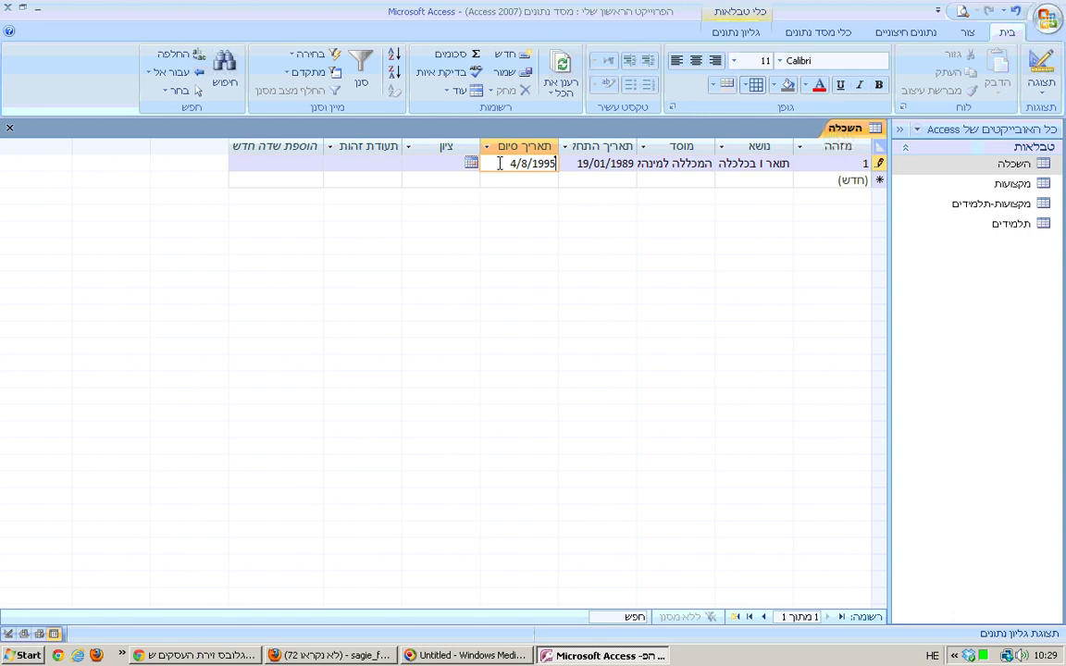
- Enter a ציון of 89 and assign the record to the first student in the תעודת זהות תלמיד lookup, saving the record
key("Tab")
type("89")
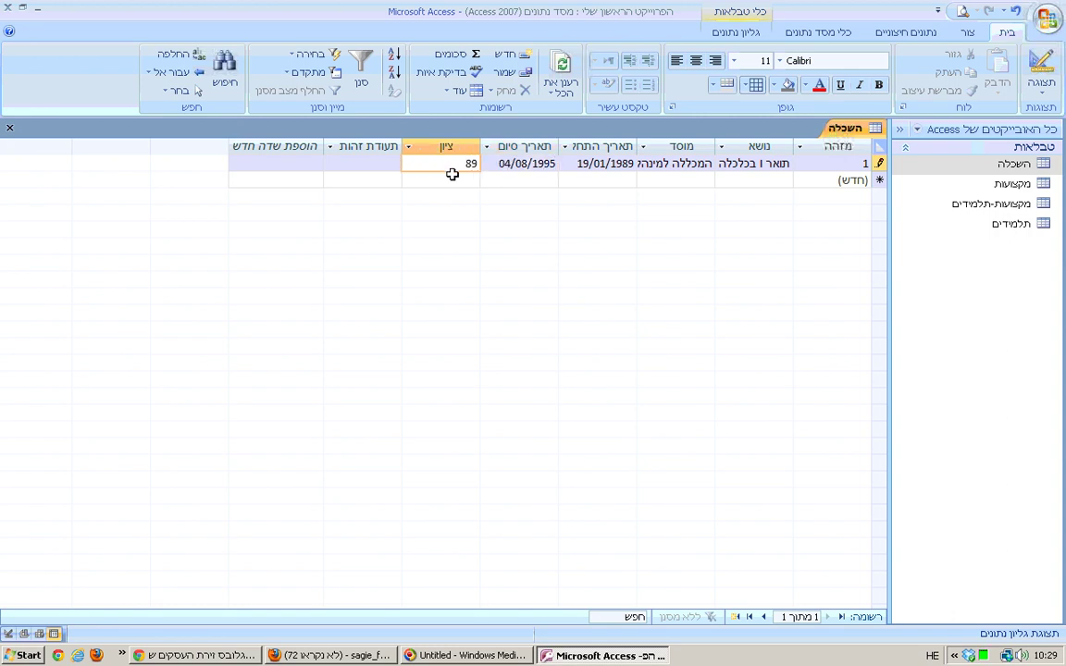
key("Tab")
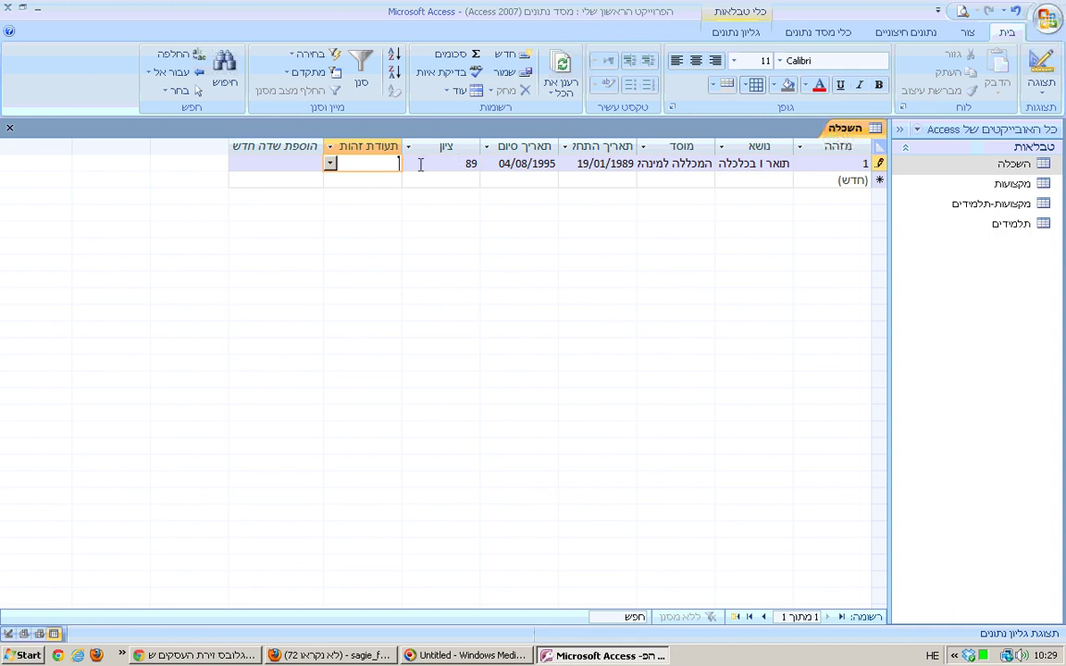
left_click(330, 164)
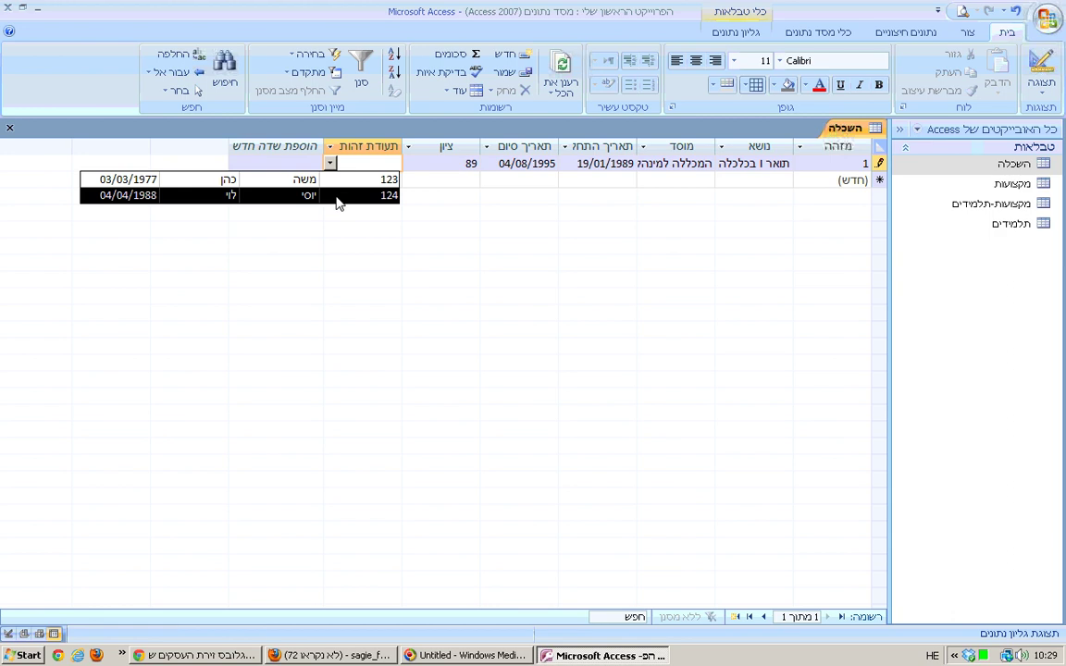
left_click(339, 180)
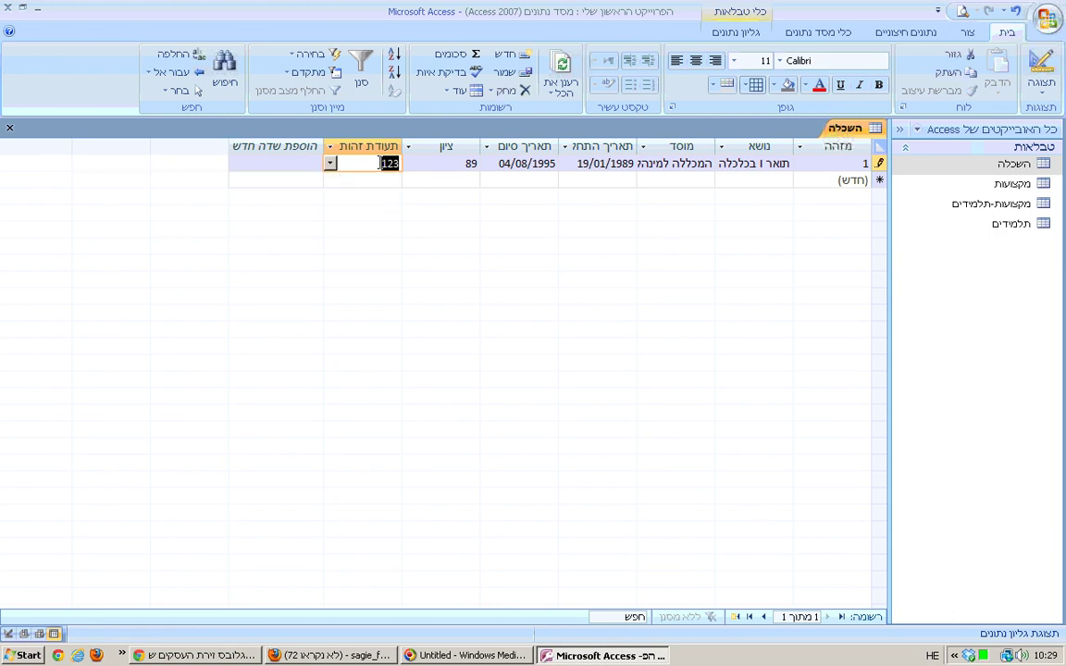
left_click(757, 180)
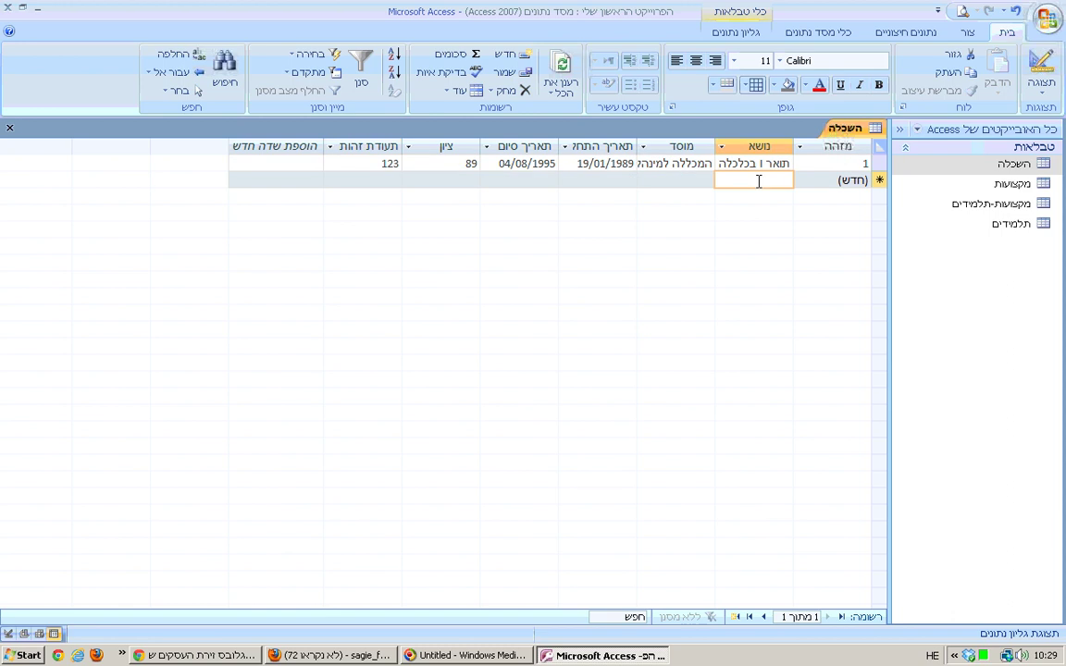